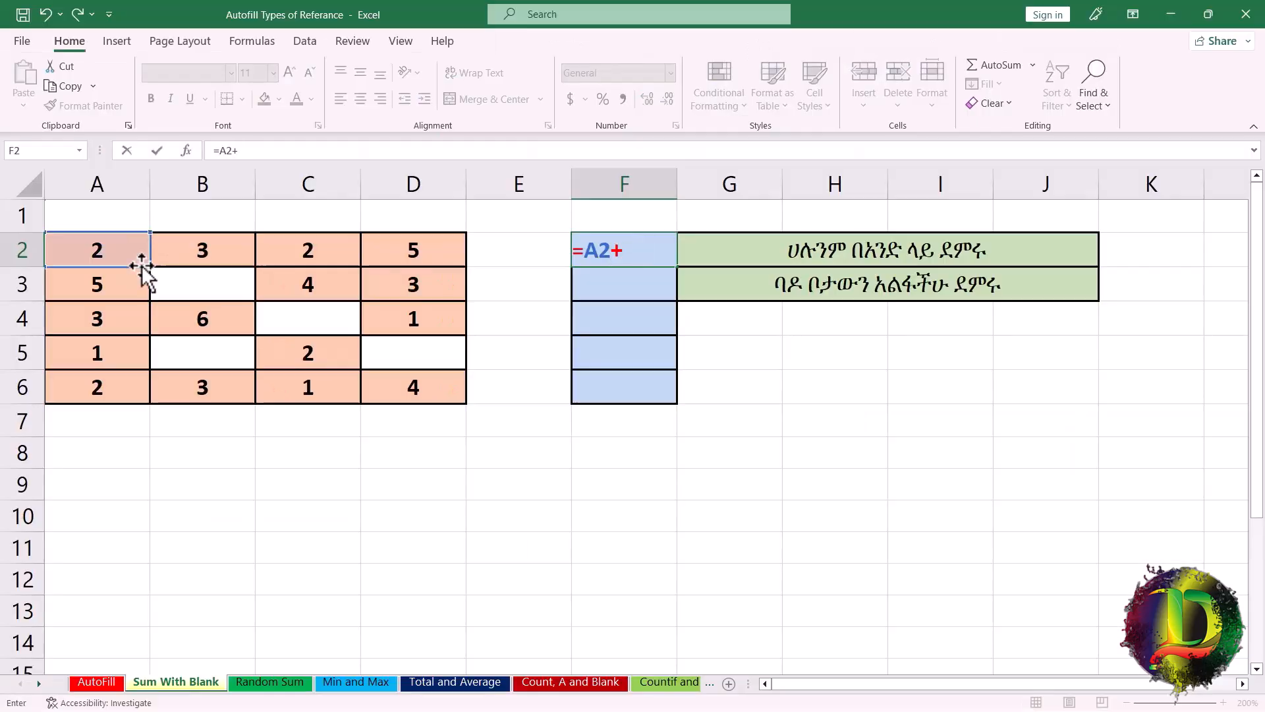
Step: Complete the addition formula in F2 as =A2+B2+C2+D2
{"action": "left_click", "coordinate": [202, 250]}
{"action": "type", "text": "+"}
{"action": "left_click", "coordinate": [308, 250]}
{"action": "type", "text": "+"}
{"action": "left_click", "coordinate": [413, 250]}
{"action": "key", "text": "Return"}
Step: Compare rows 2, 3 and 6 of the number table with their result cells in column F
{"action": "left_click", "coordinate": [635, 254]}
{"action": "left_click", "coordinate": [634, 284]}
{"action": "left_click_drag", "start_coordinate": [100, 259], "coordinate": [413, 254]}
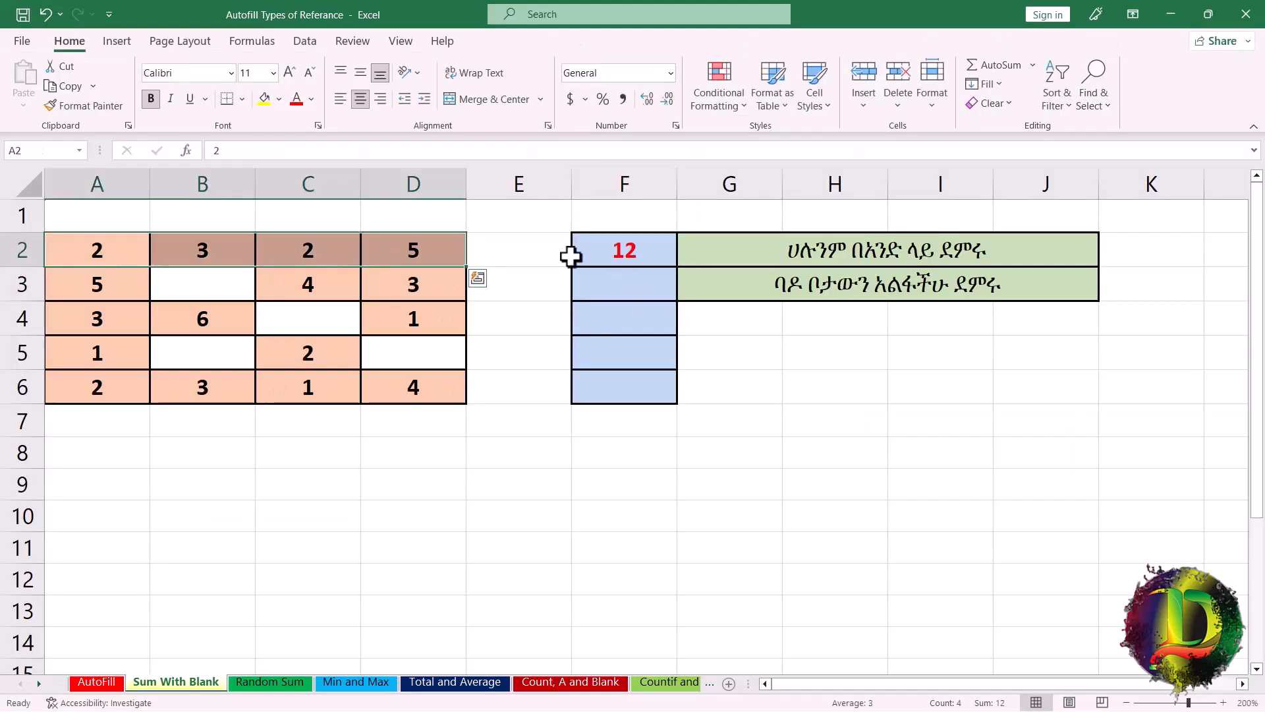
{"action": "left_click", "coordinate": [624, 283]}
{"action": "left_click_drag", "start_coordinate": [99, 283], "coordinate": [413, 284]}
{"action": "left_click", "coordinate": [624, 387]}
{"action": "left_click_drag", "start_coordinate": [83, 394], "coordinate": [413, 389]}
Step: Fill the F2 formula down through F6
{"action": "left_click", "coordinate": [625, 252]}
{"action": "left_click_drag", "start_coordinate": [677, 266], "coordinate": [661, 394]}
{"action": "left_click_drag", "start_coordinate": [992, 590], "coordinate": [990, 589]}
{"action": "left_click", "coordinate": [956, 583]}
Step: Examine the blank and filled cells of row 5 against row 2 and the sum in F5
{"action": "left_click", "coordinate": [316, 529]}
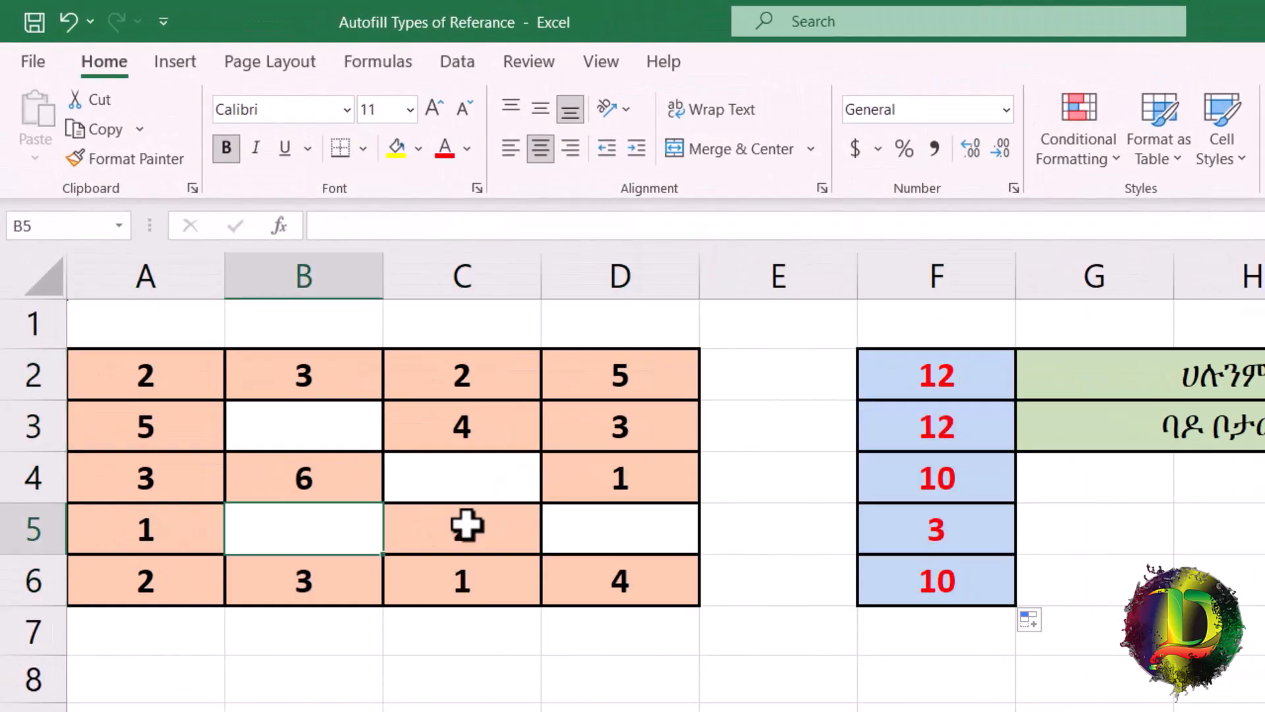
{"action": "left_click", "coordinate": [631, 533]}
{"action": "left_click", "coordinate": [461, 531]}
{"action": "left_click", "coordinate": [329, 529]}
{"action": "left_click", "coordinate": [936, 529]}
{"action": "left_click", "coordinate": [290, 524]}
{"action": "left_click_drag", "start_coordinate": [145, 376], "coordinate": [619, 375]}
{"action": "left_click", "coordinate": [916, 529]}
{"action": "double_click", "coordinate": [916, 528]}
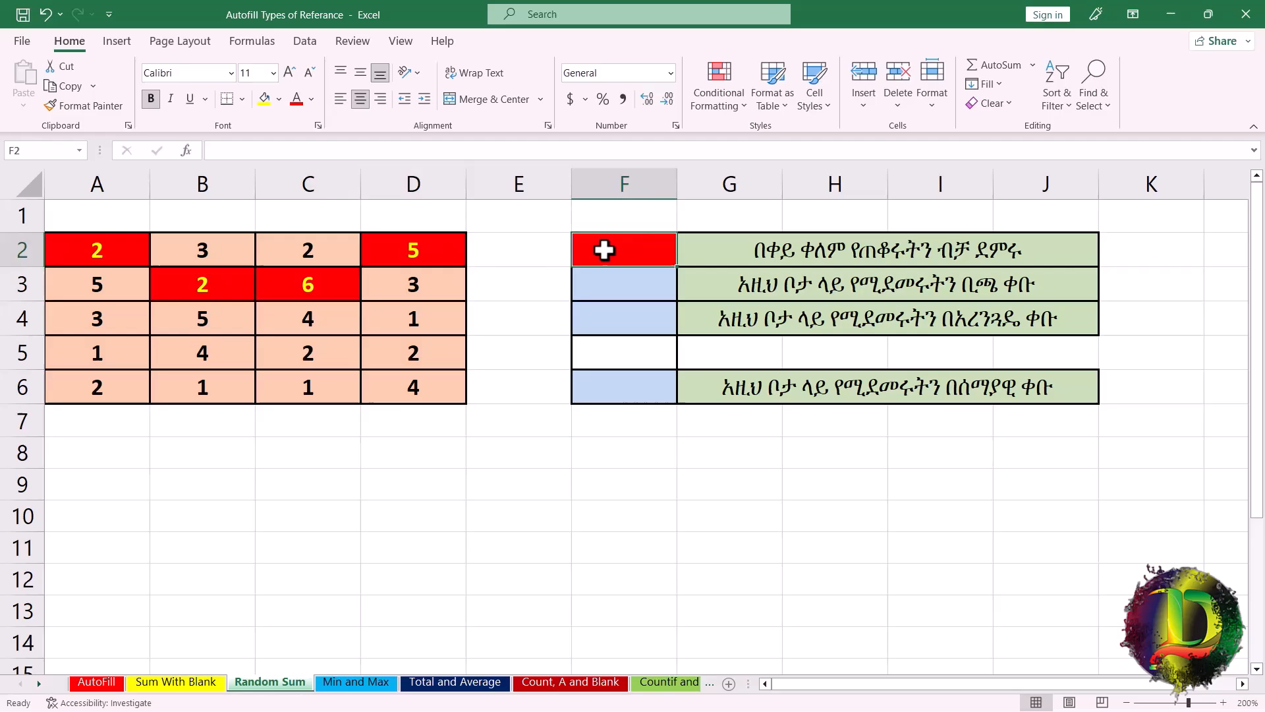
Step: On the Random Sum sheet, enter a formula in F2 adding the red cells A2, B3, C3 and D2
{"action": "type", "text": "="}
{"action": "left_click", "coordinate": [91, 249]}
{"action": "type", "text": "+"}
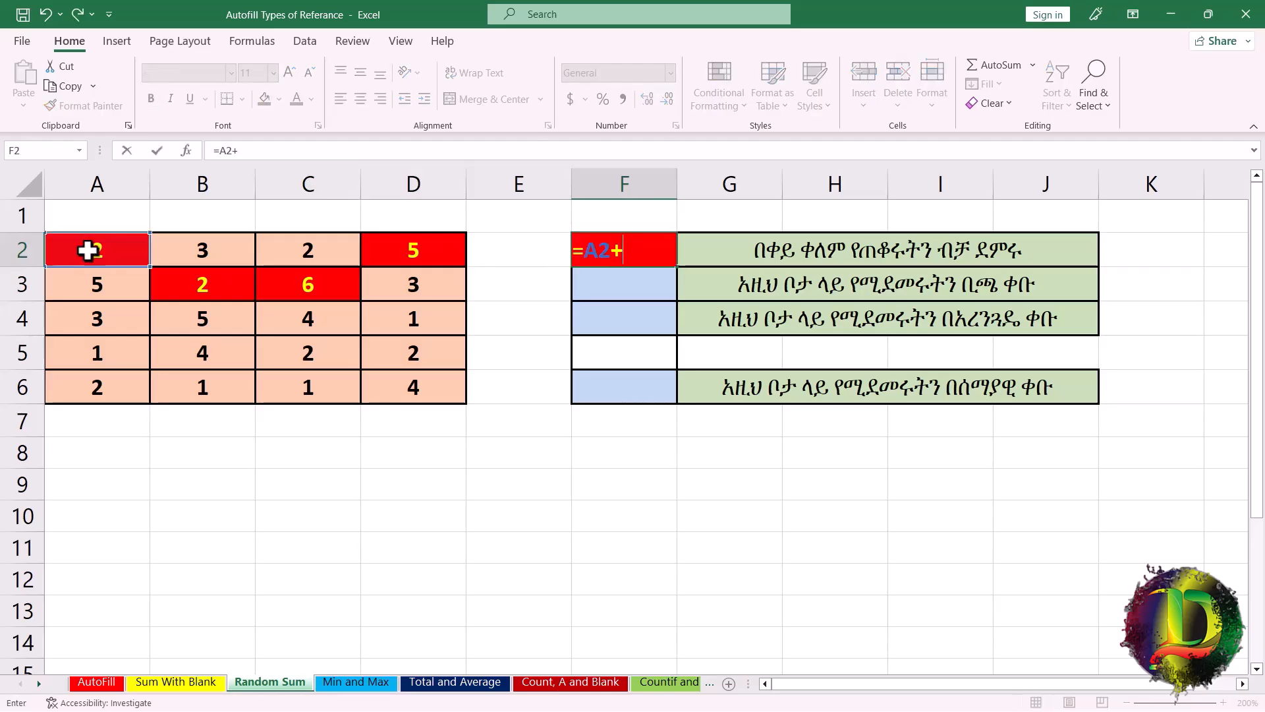
{"action": "left_click", "coordinate": [203, 284]}
{"action": "type", "text": "+"}
{"action": "left_click", "coordinate": [291, 285]}
{"action": "left_click", "coordinate": [388, 260]}
{"action": "key", "text": "Return"}
{"action": "left_click", "coordinate": [643, 251]}
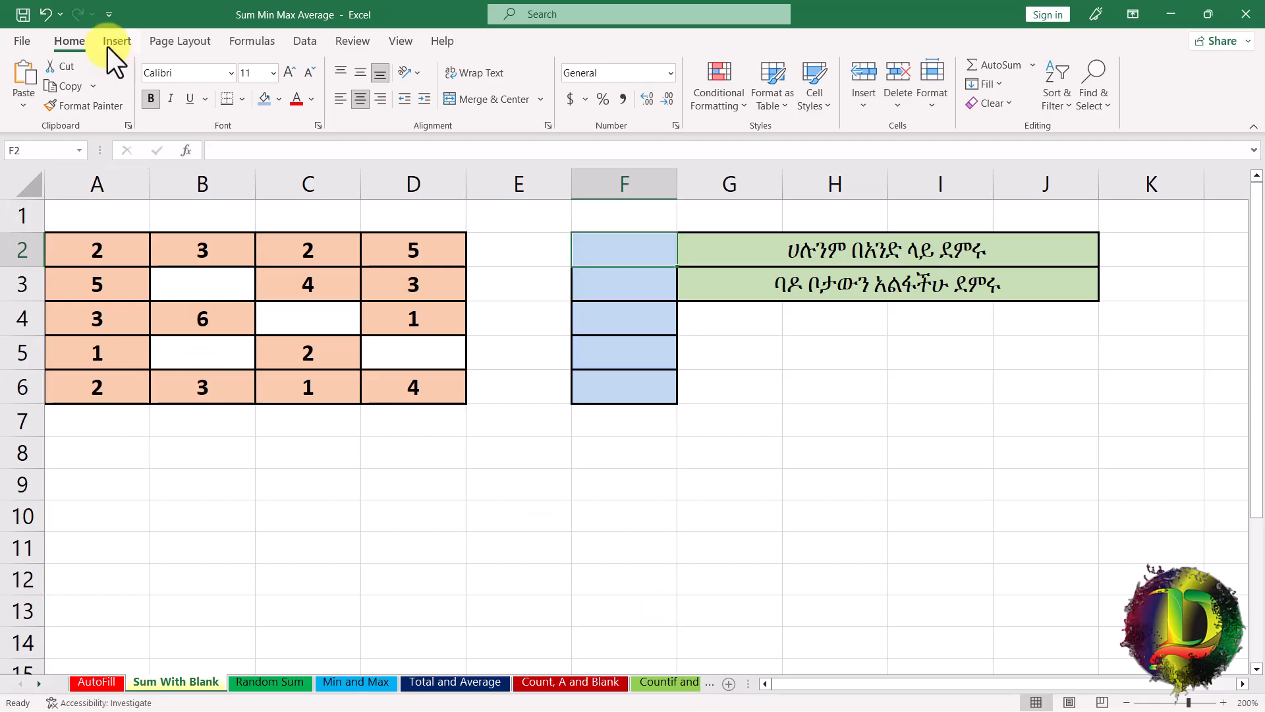
Step: Use AutoSum's Sum function in F2 of the Sum With Blank sheet to total the range A2:D2
{"action": "left_click", "coordinate": [1030, 65]}
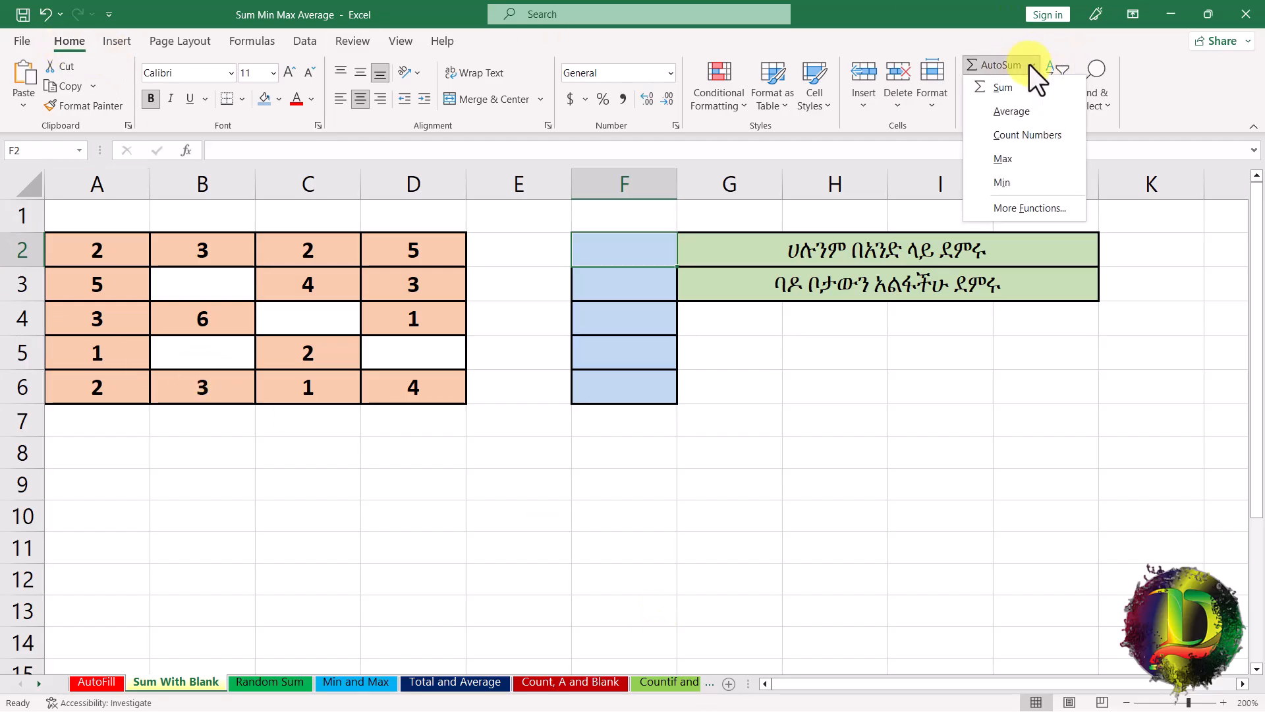
{"action": "left_click", "coordinate": [1001, 88]}
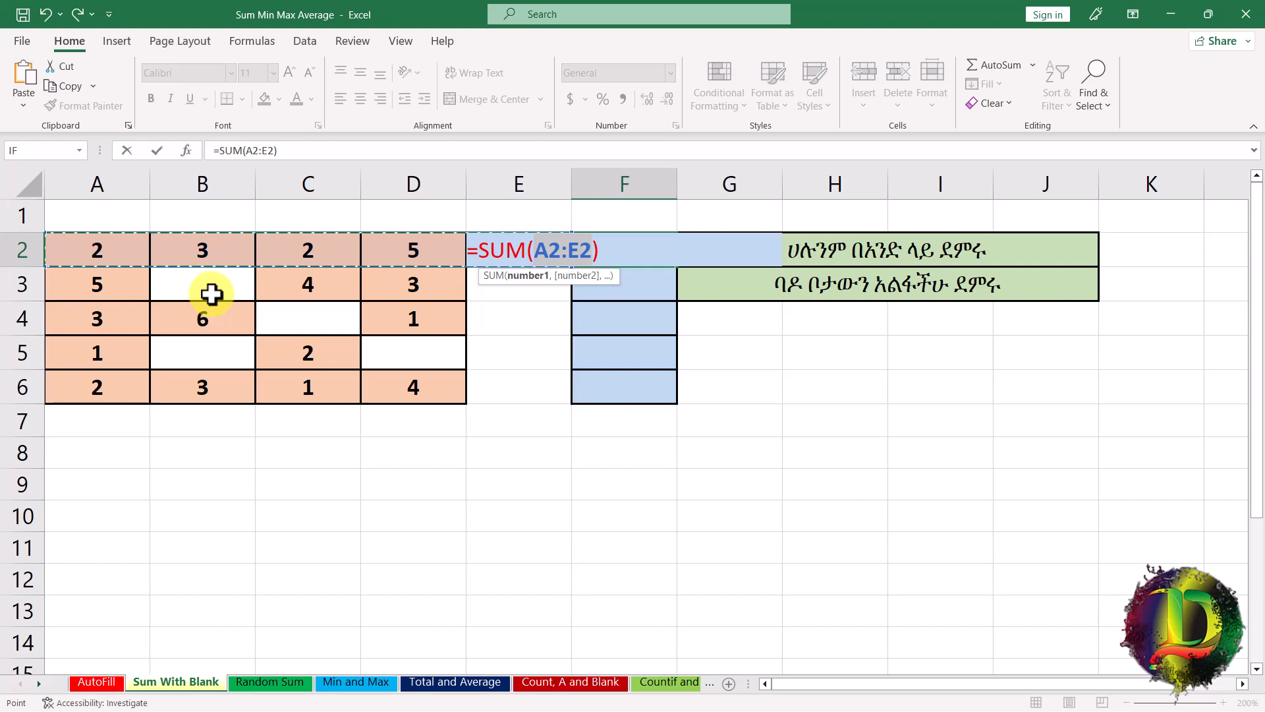
{"action": "left_click", "coordinate": [94, 318]}
{"action": "left_click_drag", "start_coordinate": [94, 318], "coordinate": [417, 316]}
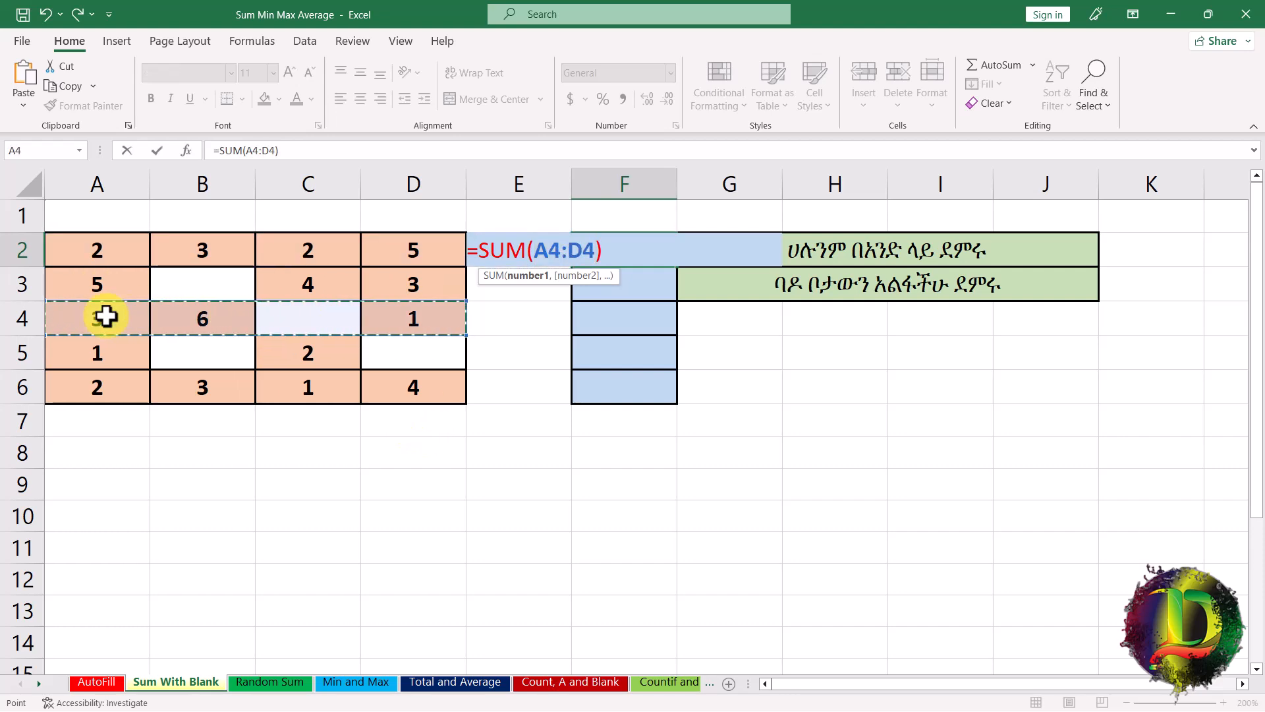
{"action": "left_click_drag", "start_coordinate": [78, 249], "coordinate": [429, 252]}
{"action": "key", "text": "Return"}
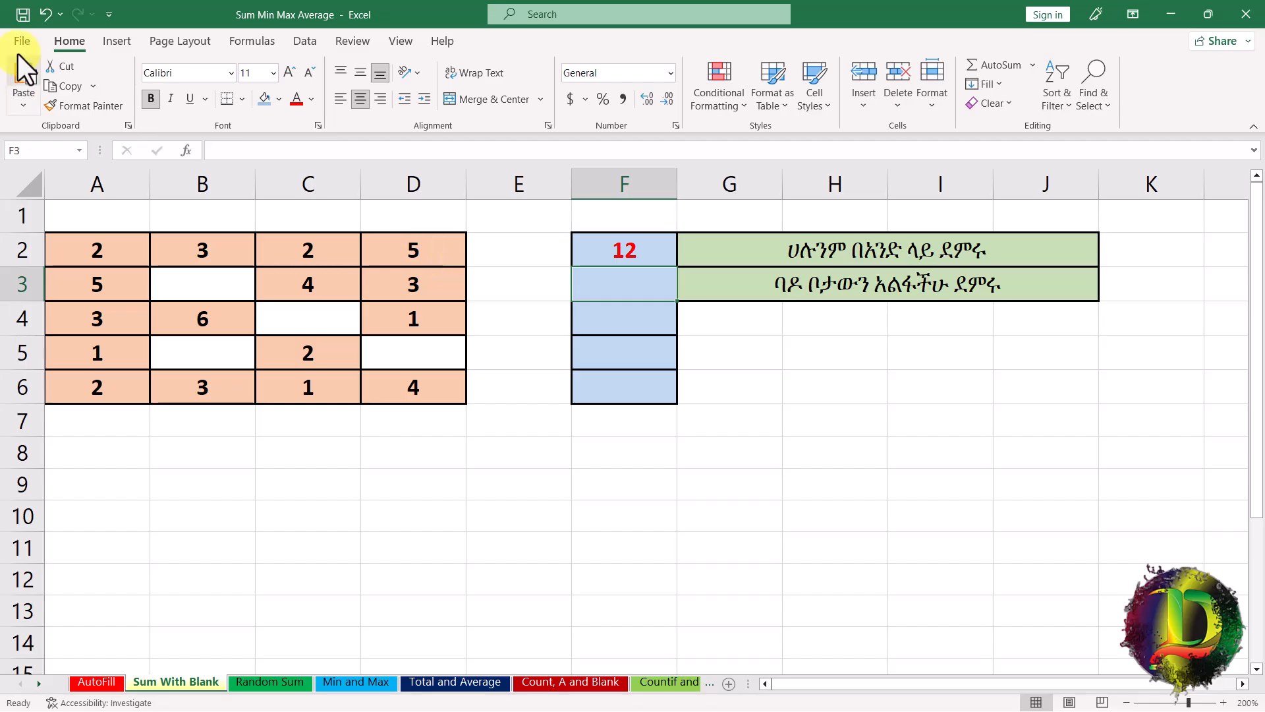
Step: Insert the Math & Trig function SUM in F3 with A2:D2 as its Number1 argument
{"action": "left_click", "coordinate": [251, 42]}
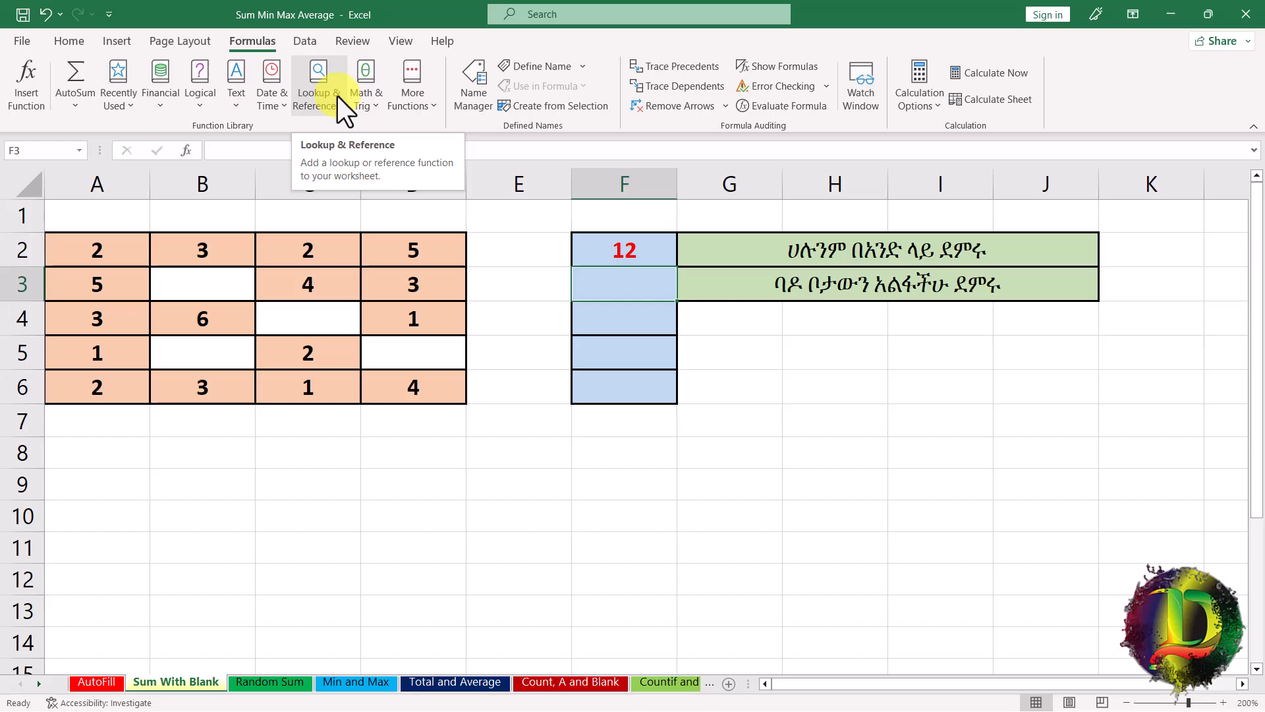
{"action": "left_click", "coordinate": [366, 106]}
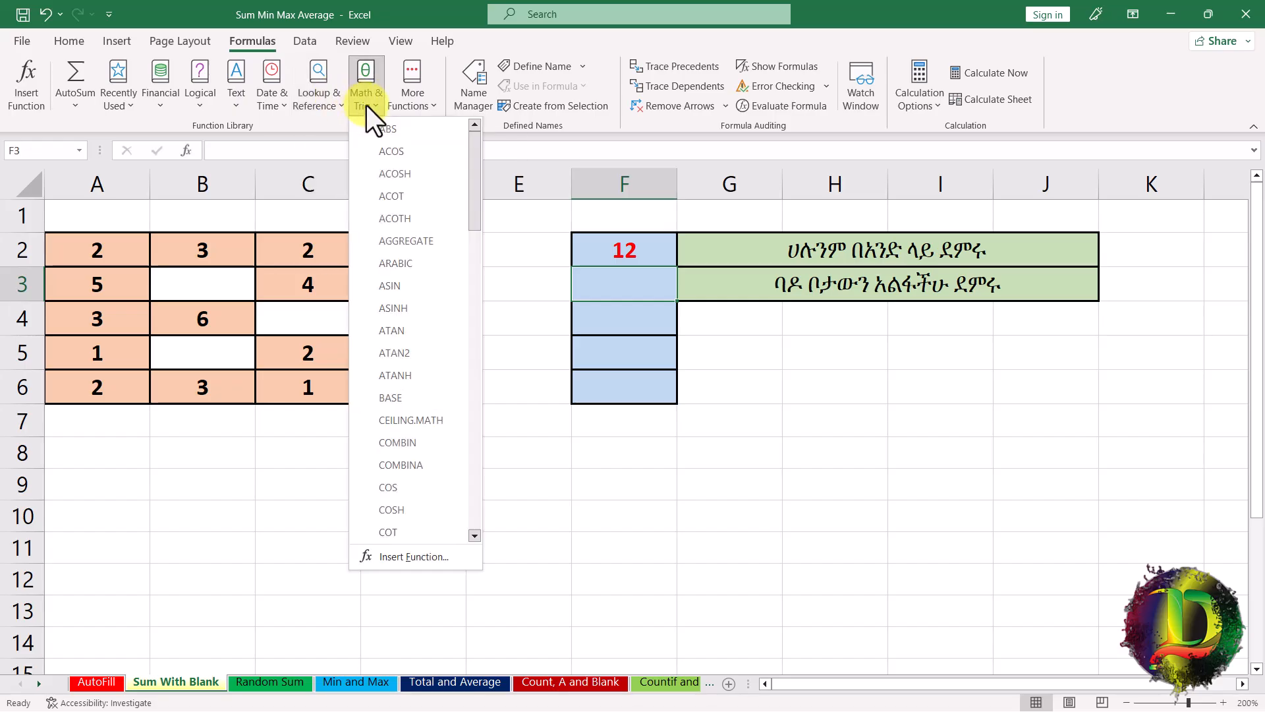
{"action": "scroll", "coordinate": [423, 317], "scroll_direction": "down", "scroll_amount": 17}
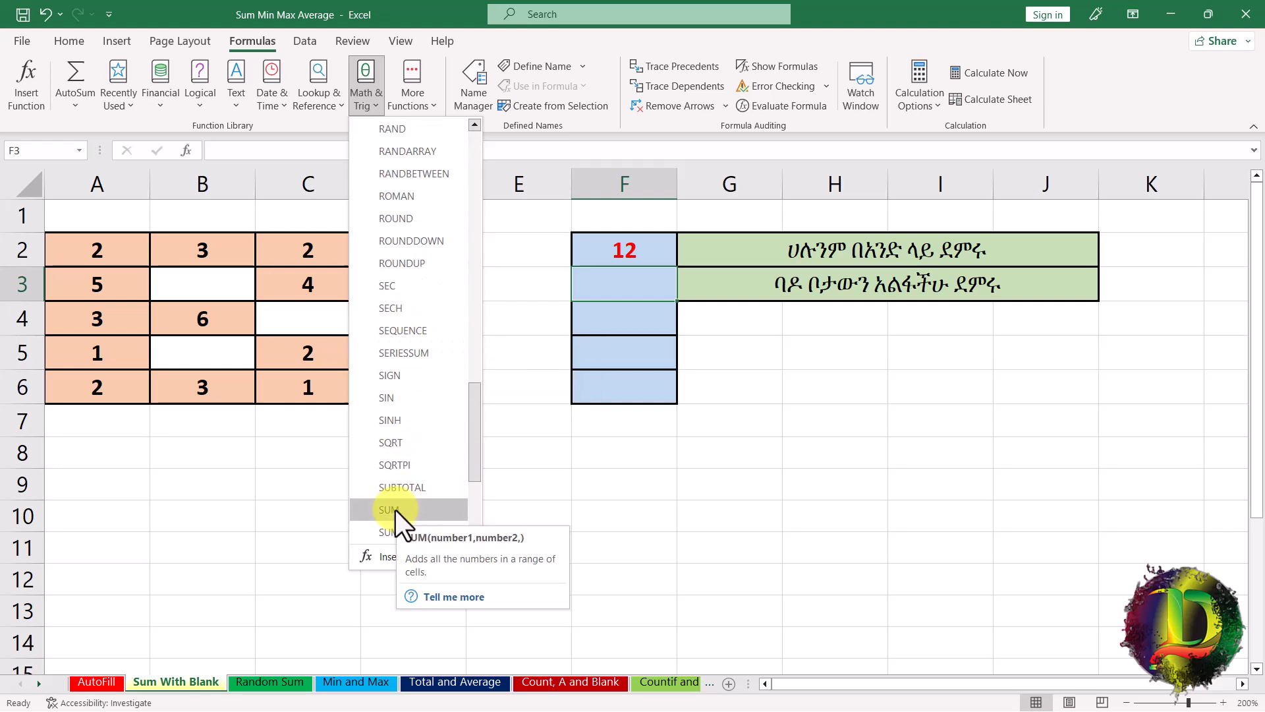
{"action": "left_click", "coordinate": [395, 510]}
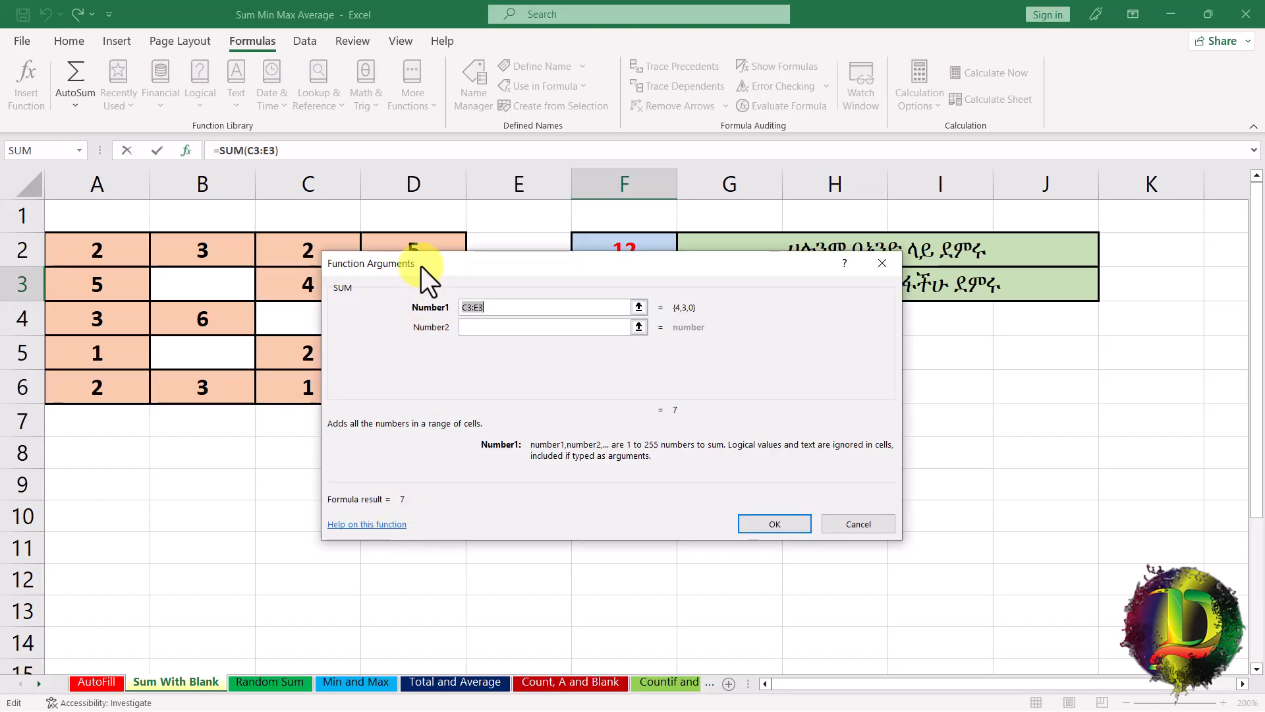
{"action": "left_click_drag", "start_coordinate": [421, 266], "coordinate": [626, 279]}
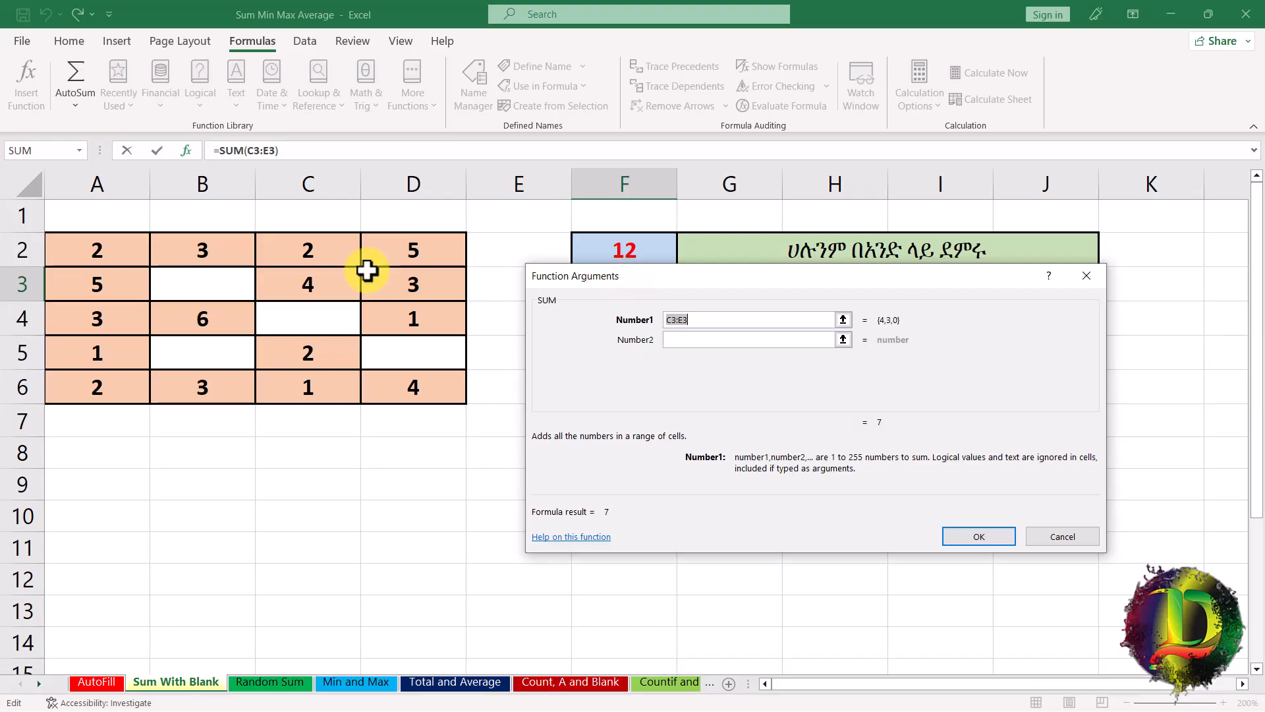
{"action": "left_click_drag", "start_coordinate": [99, 254], "coordinate": [400, 254]}
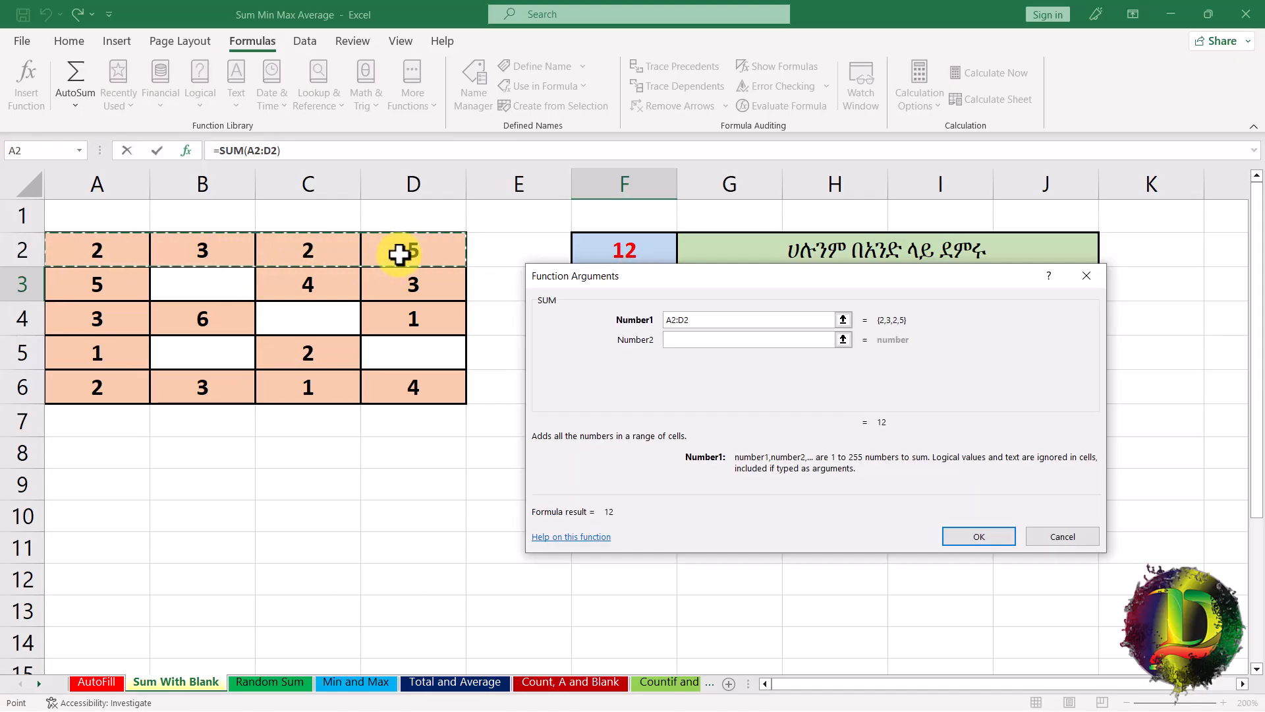
{"action": "key", "text": "Return"}
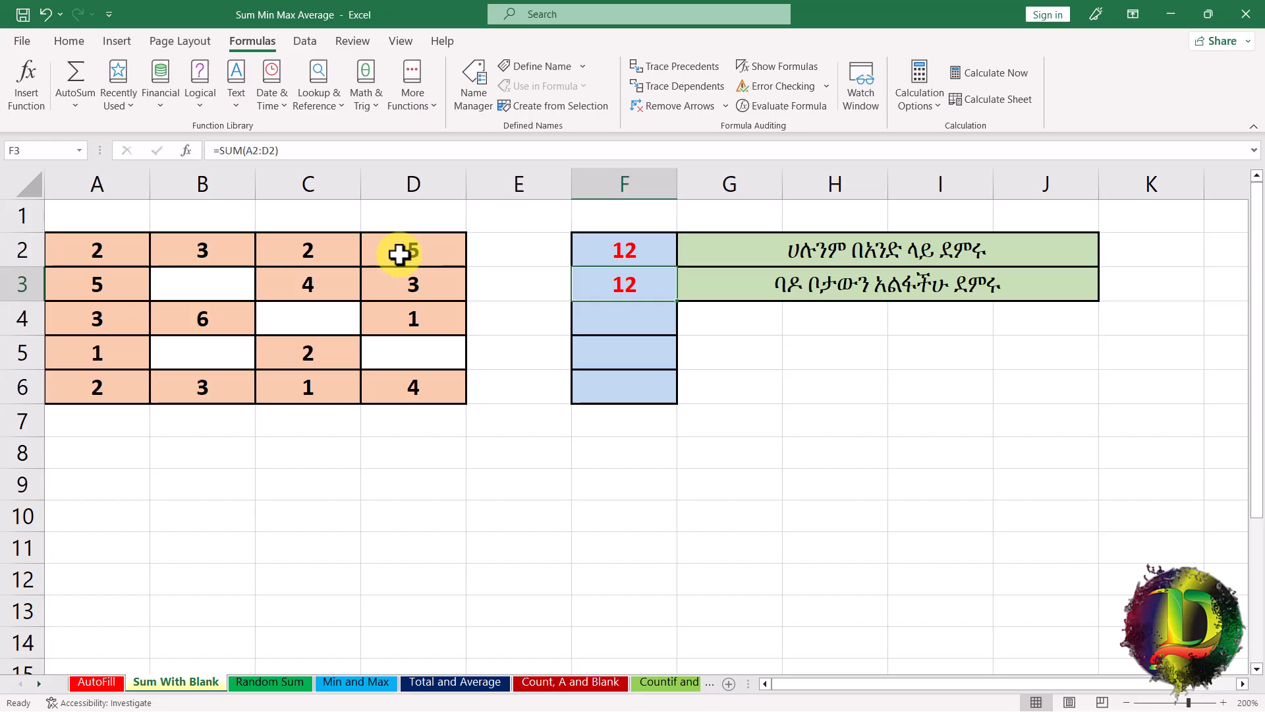
Step: Search the Insert Function list for "Sum" and insert SUM in F4 with A2:D2 as Number1
{"action": "left_click", "coordinate": [622, 324]}
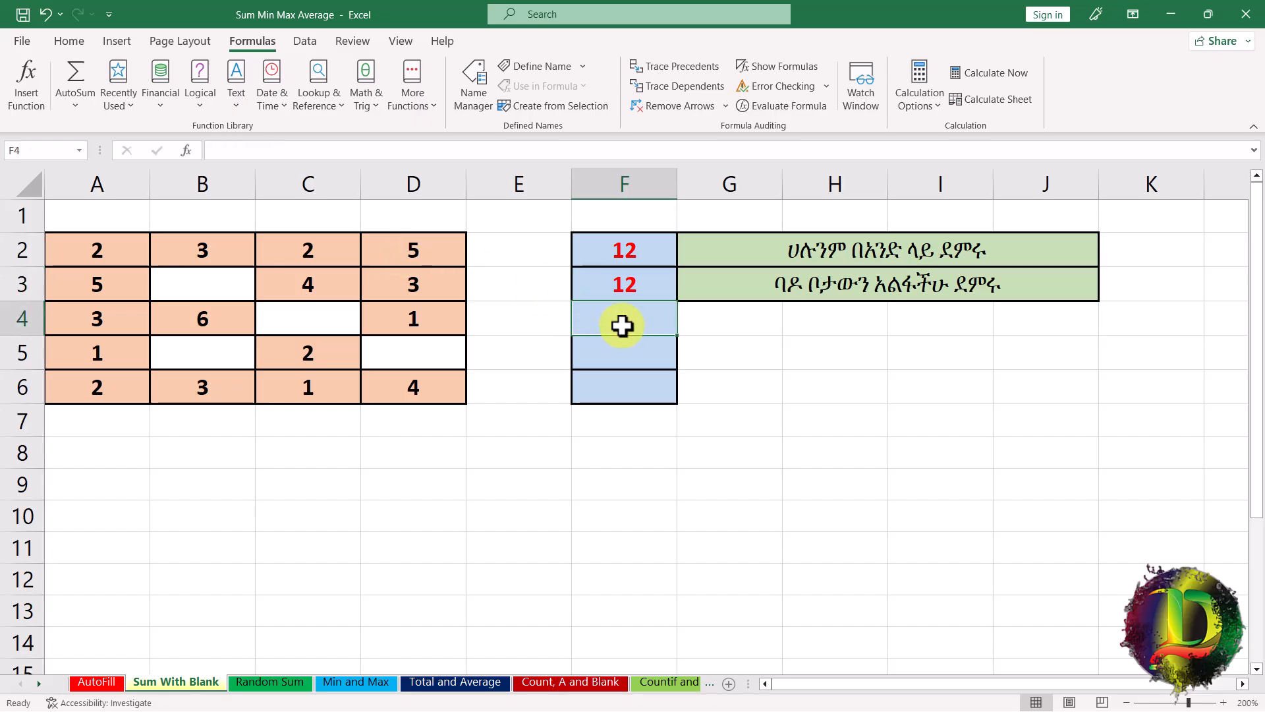
{"action": "left_click", "coordinate": [187, 149]}
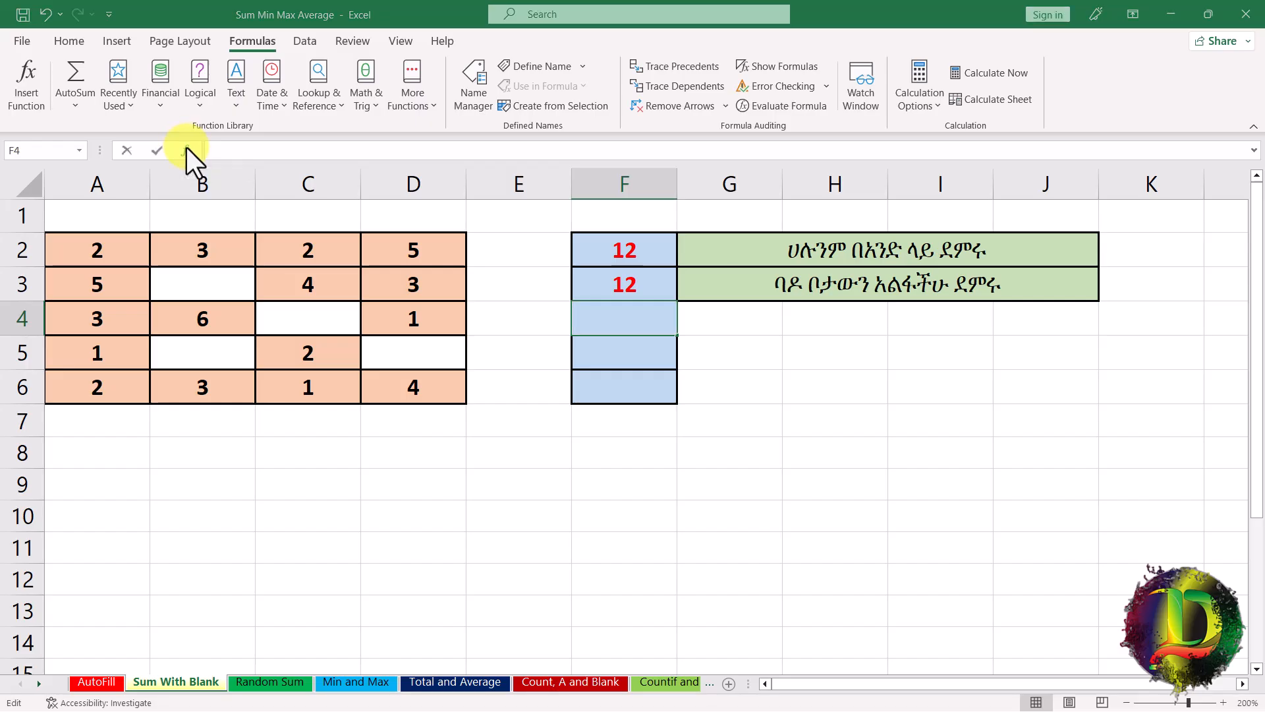
{"action": "scroll", "coordinate": [711, 389], "scroll_direction": "down", "scroll_amount": 11}
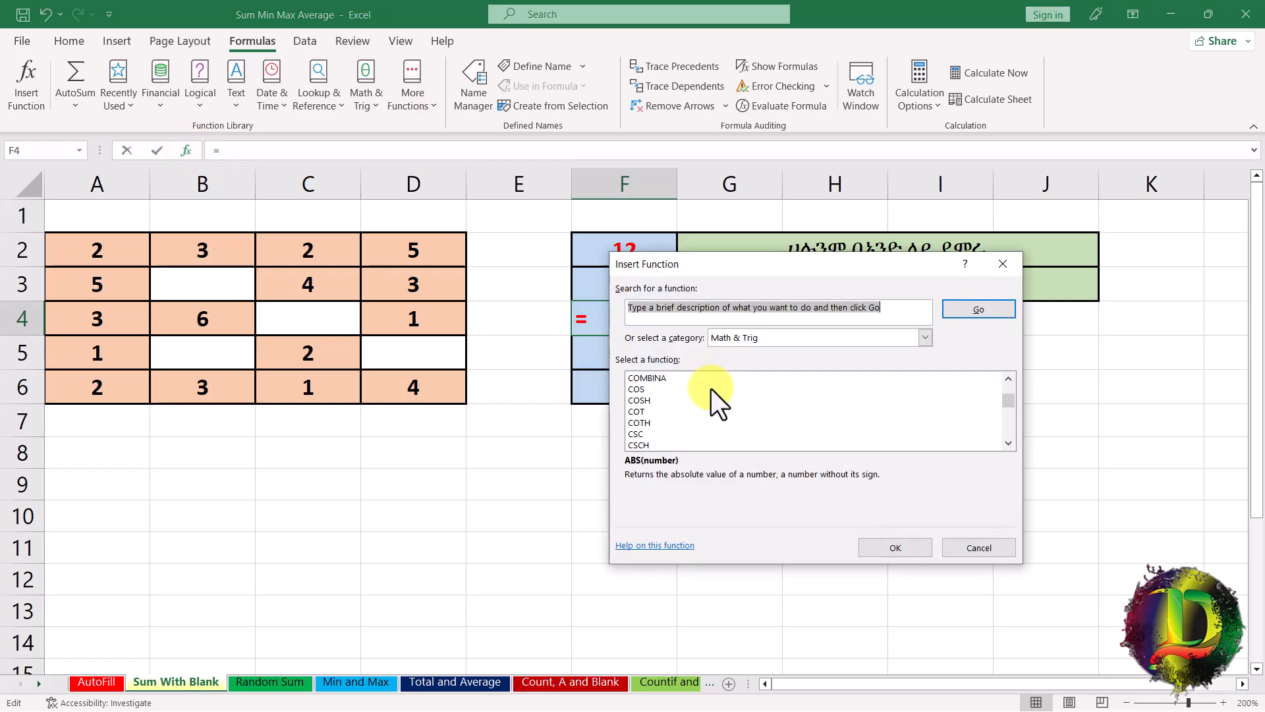
{"action": "scroll", "coordinate": [710, 389], "scroll_direction": "down", "scroll_amount": 6}
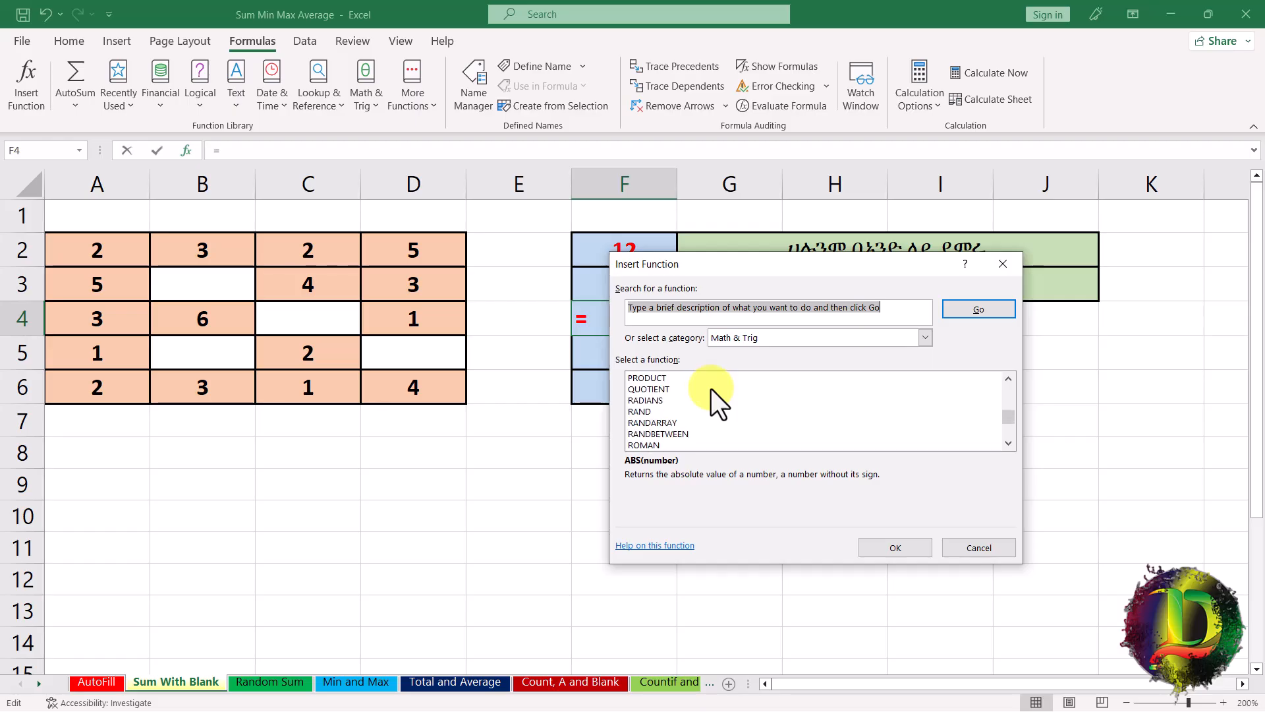
{"action": "scroll", "coordinate": [710, 389], "scroll_direction": "up", "scroll_amount": 17}
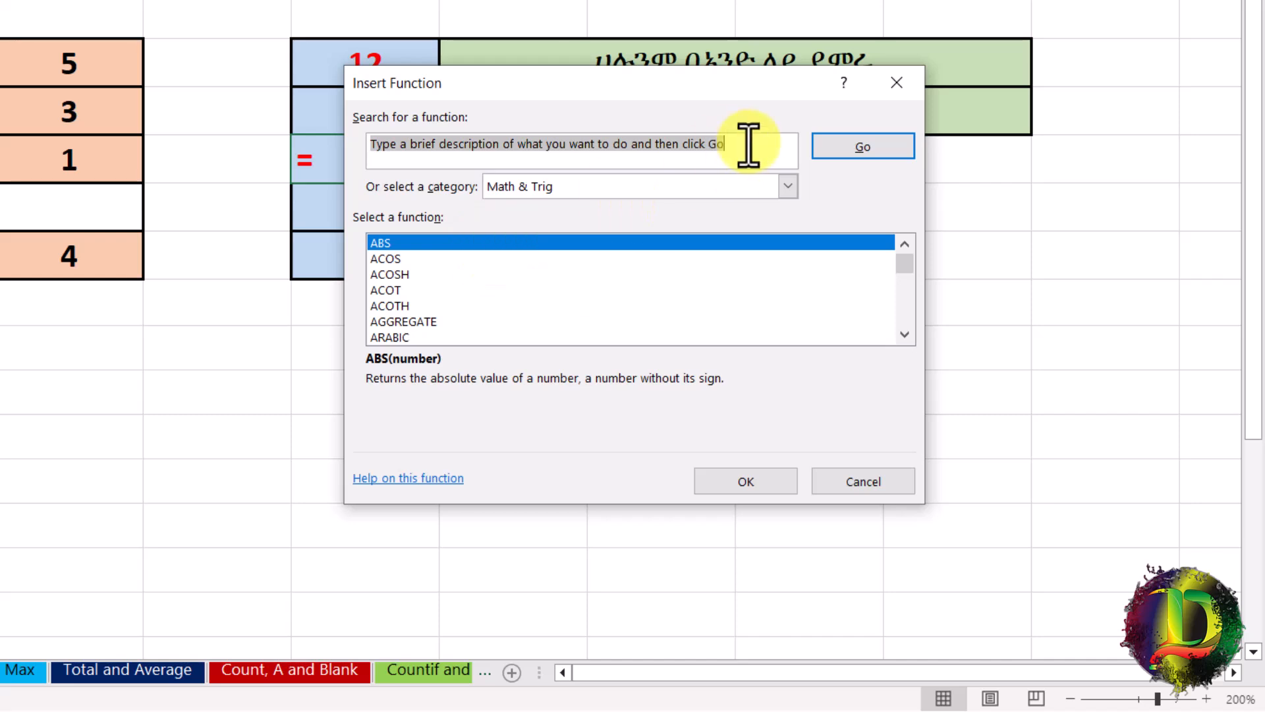
{"action": "type", "text": "Sum"}
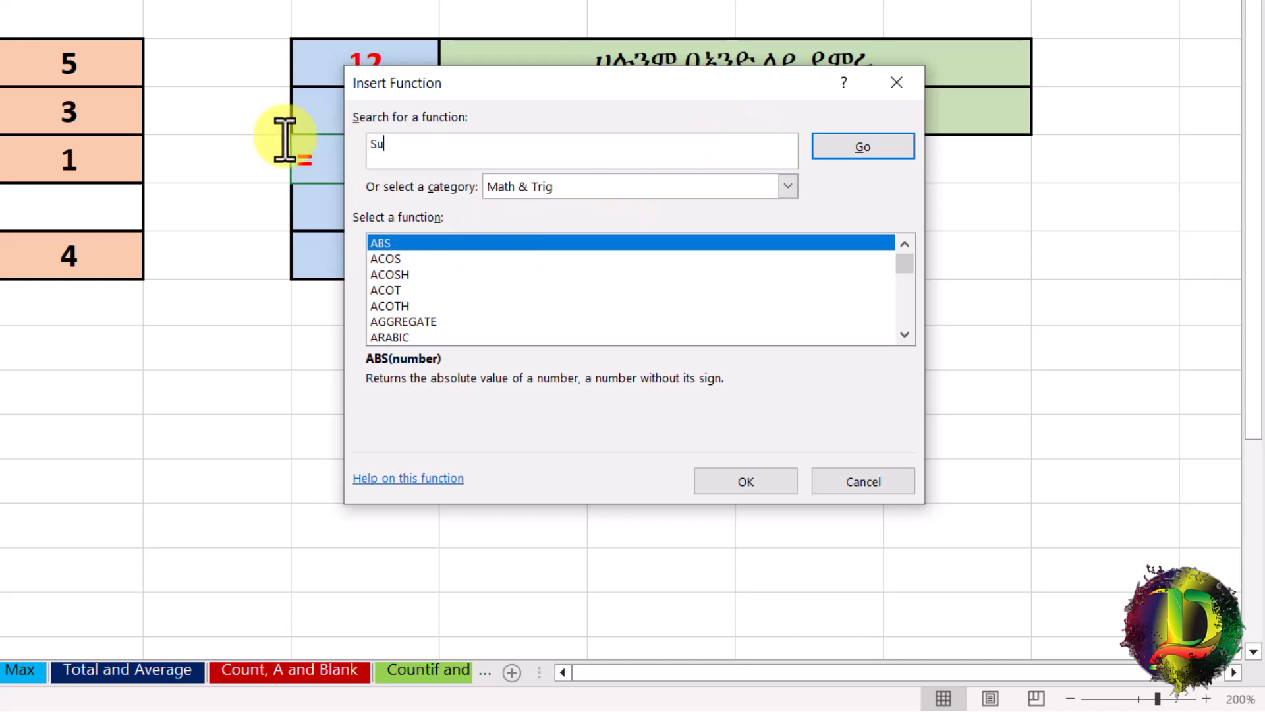
{"action": "left_click", "coordinate": [857, 156]}
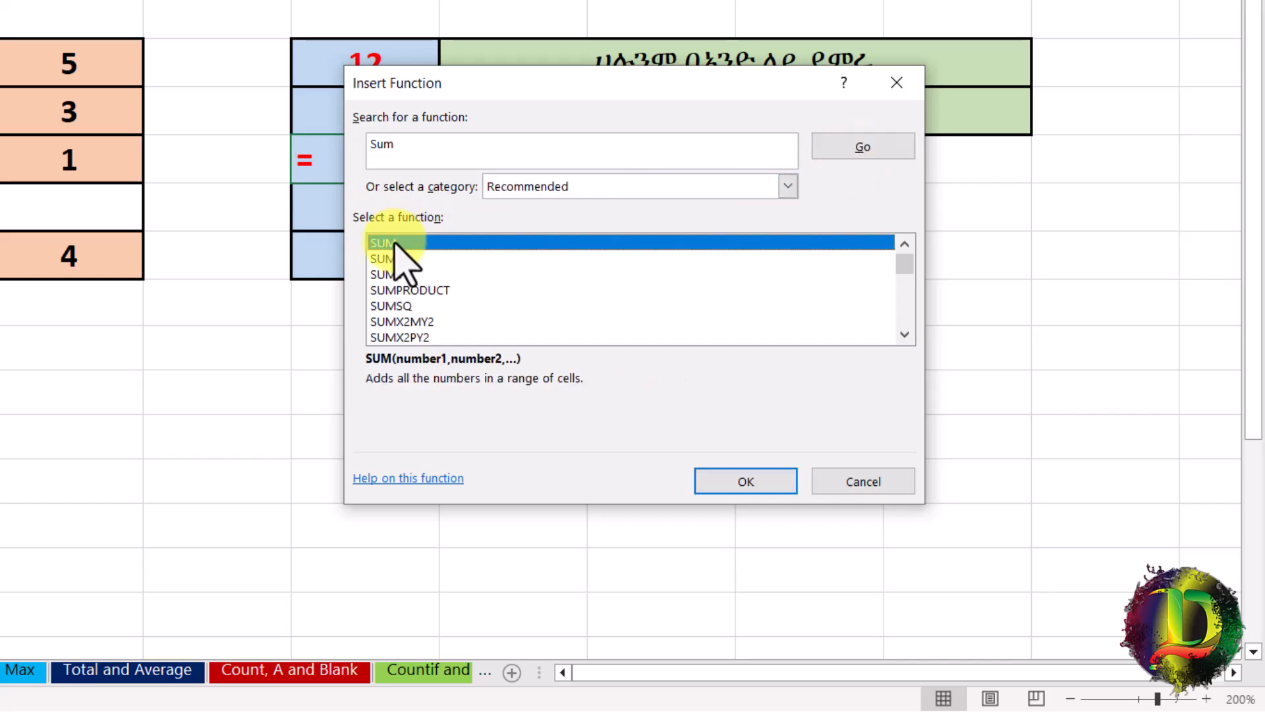
{"action": "left_click", "coordinate": [747, 481]}
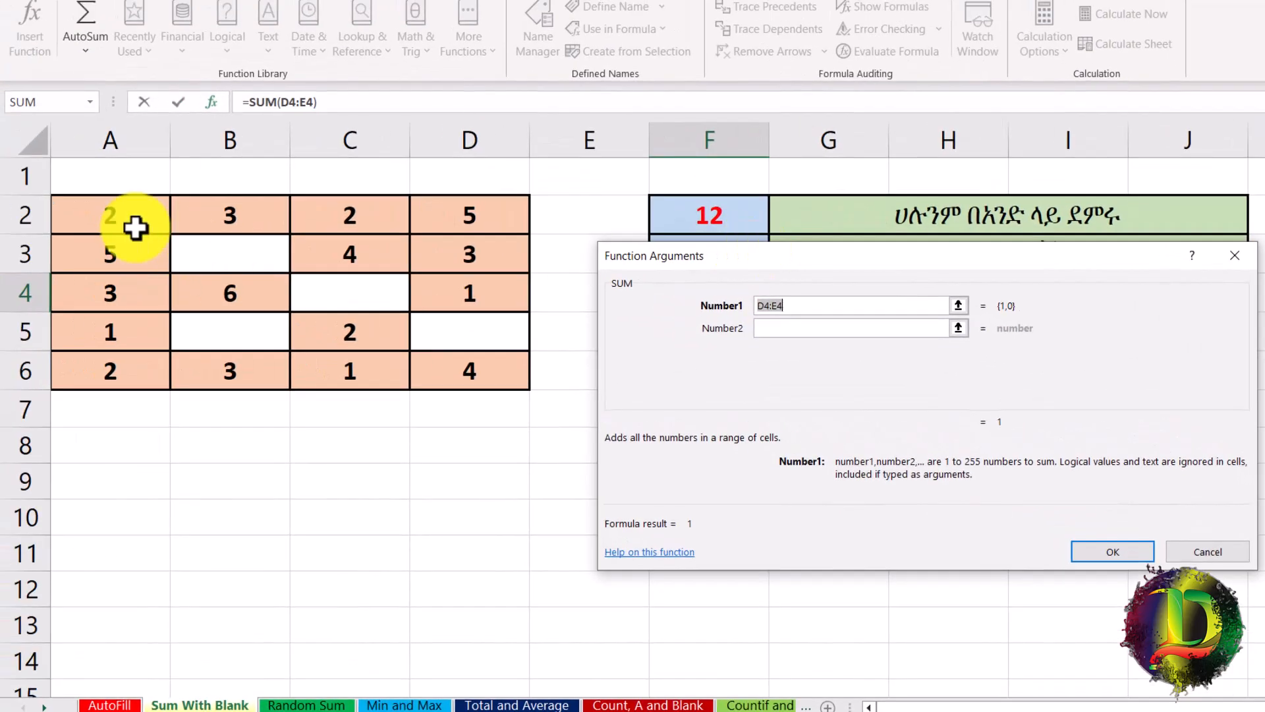
{"action": "left_click_drag", "start_coordinate": [136, 226], "coordinate": [469, 225]}
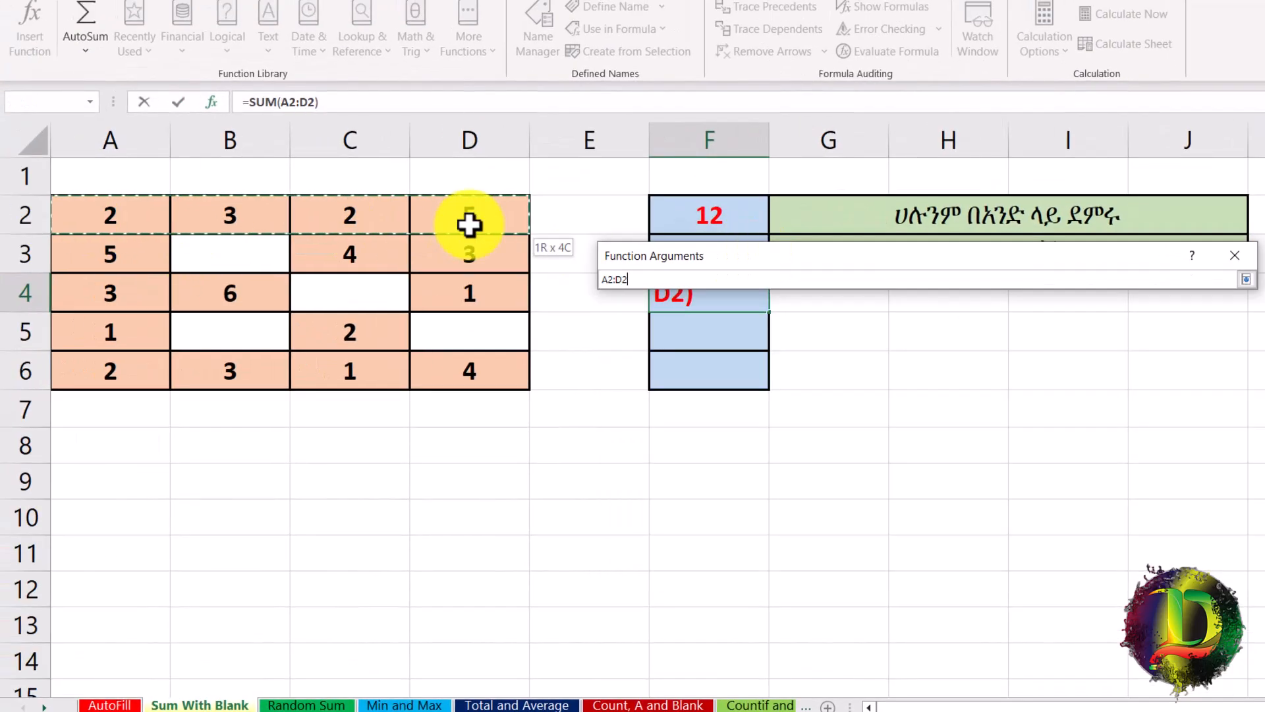
{"action": "key", "text": "Return"}
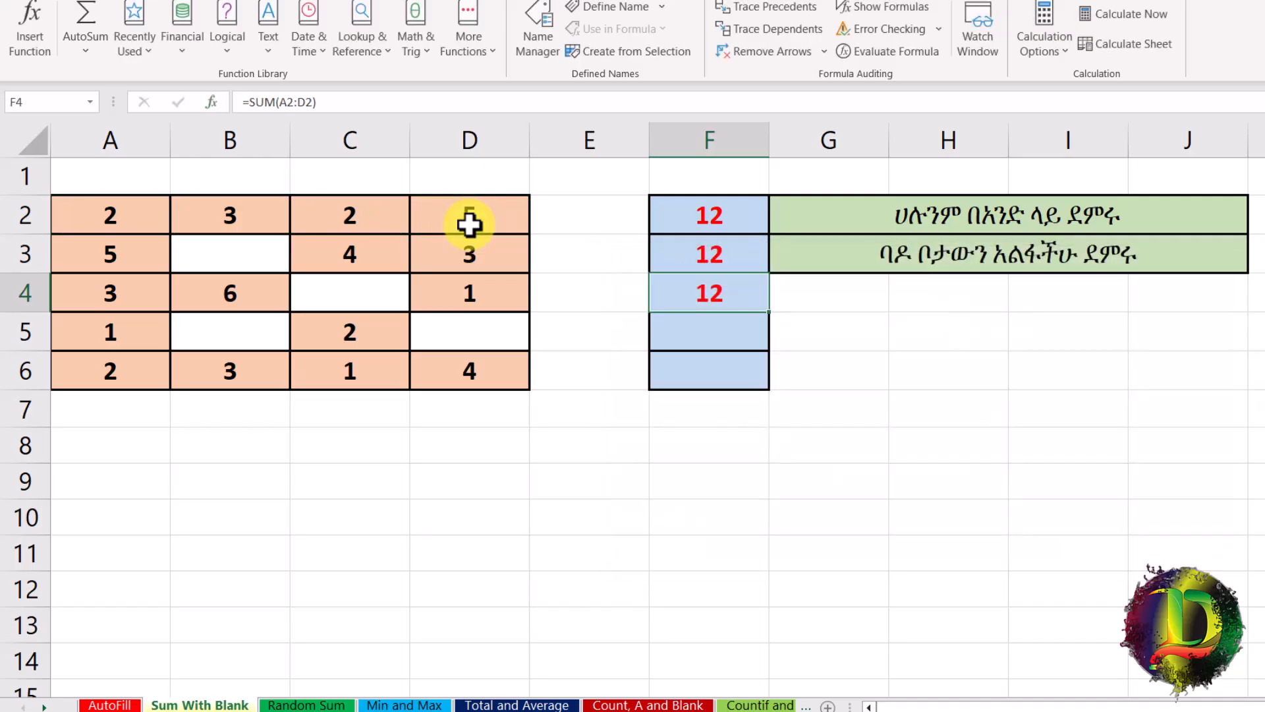
Step: Examine the formula in F4, highlighting its leading equals sign
{"action": "left_click", "coordinate": [718, 327]}
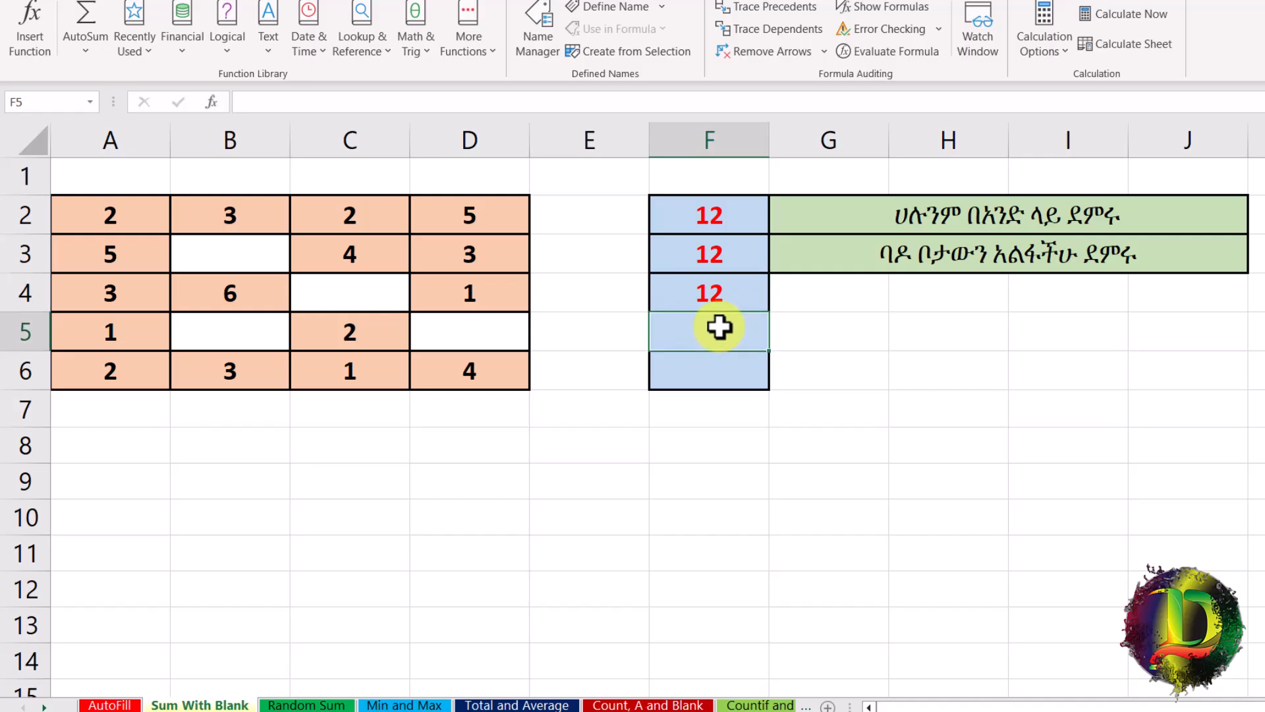
{"action": "left_click", "coordinate": [720, 290]}
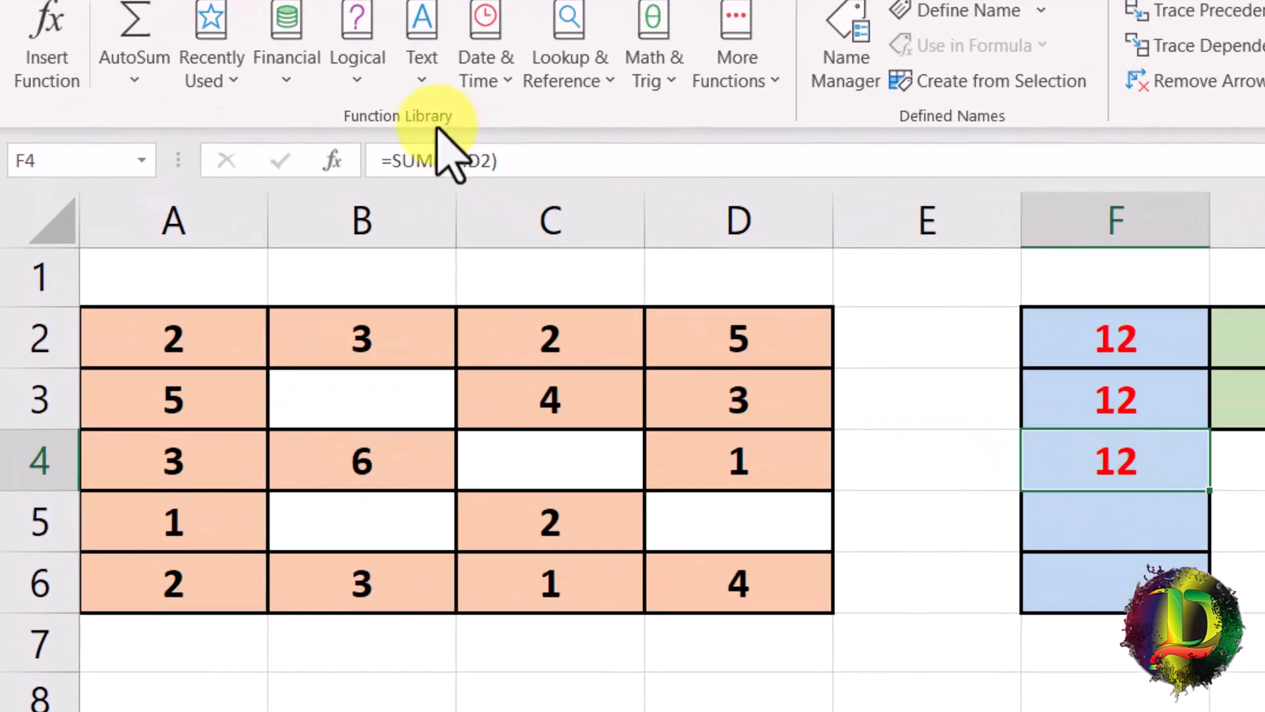
{"action": "left_click", "coordinate": [391, 164]}
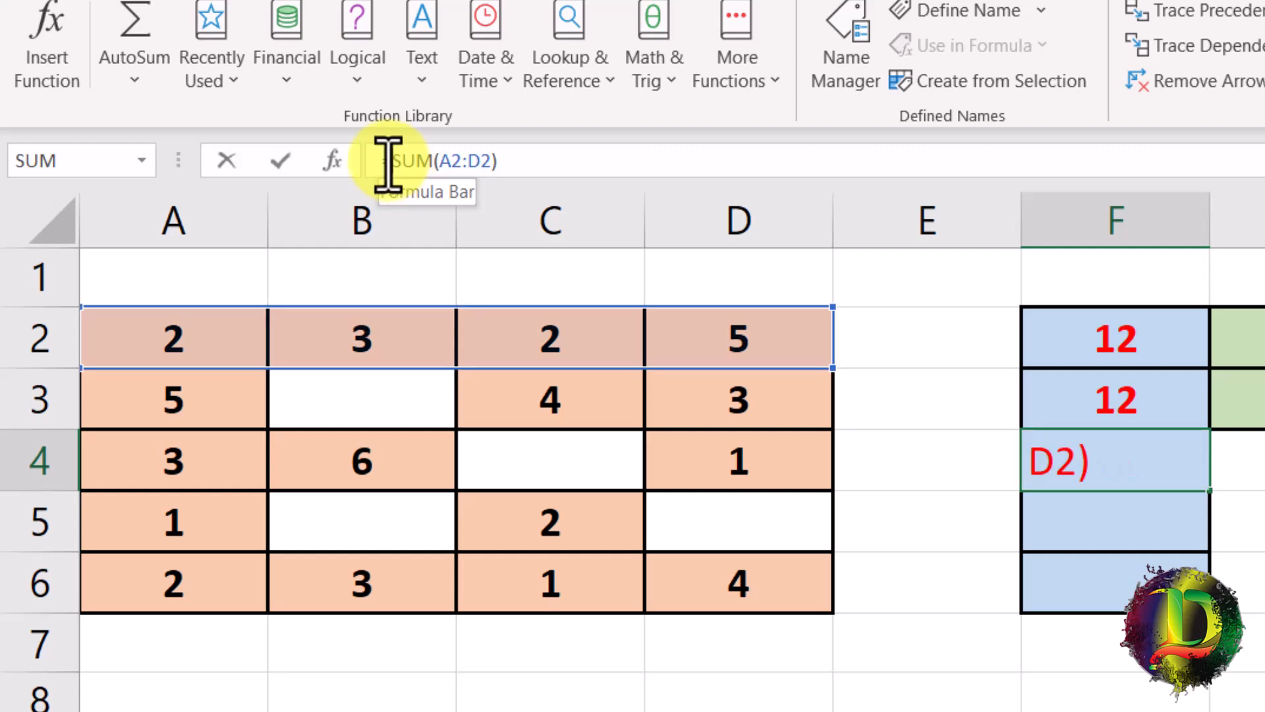
{"action": "left_click", "coordinate": [381, 163]}
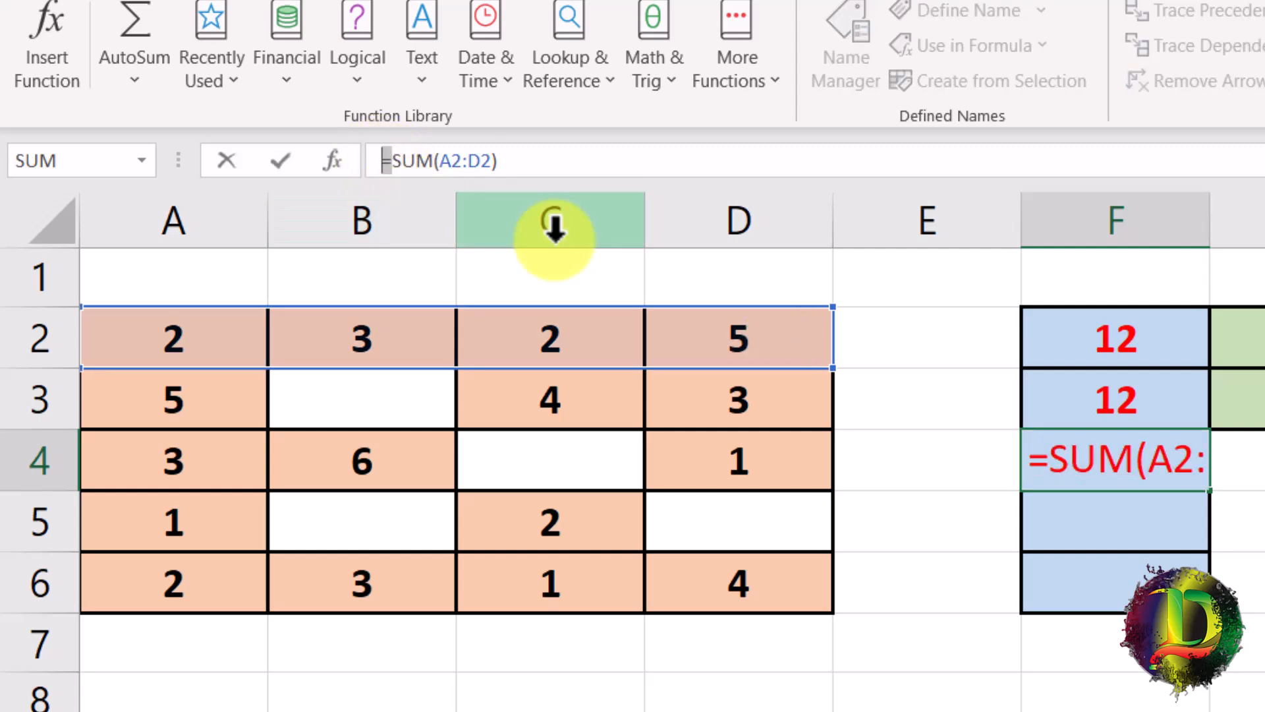
{"action": "key", "text": "Return"}
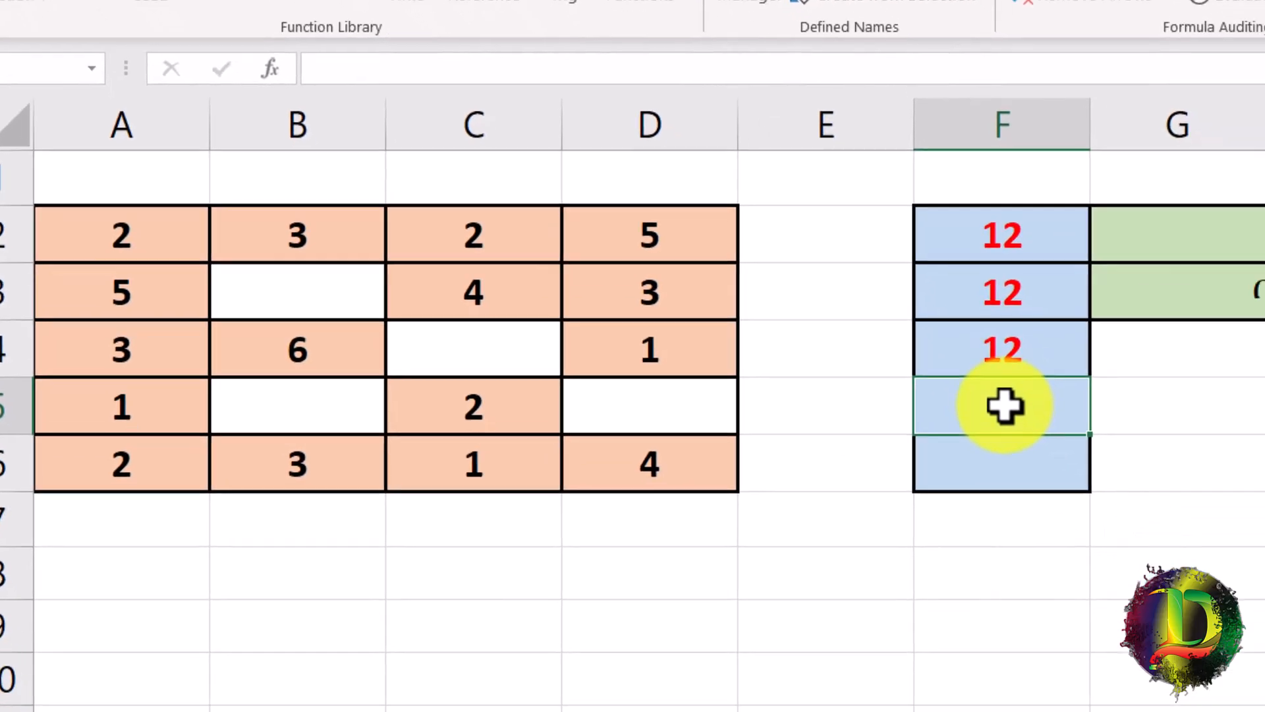
Step: Enter a typed SUM formula in F5 that totals the range A2:D2
{"action": "type", "text": "="}
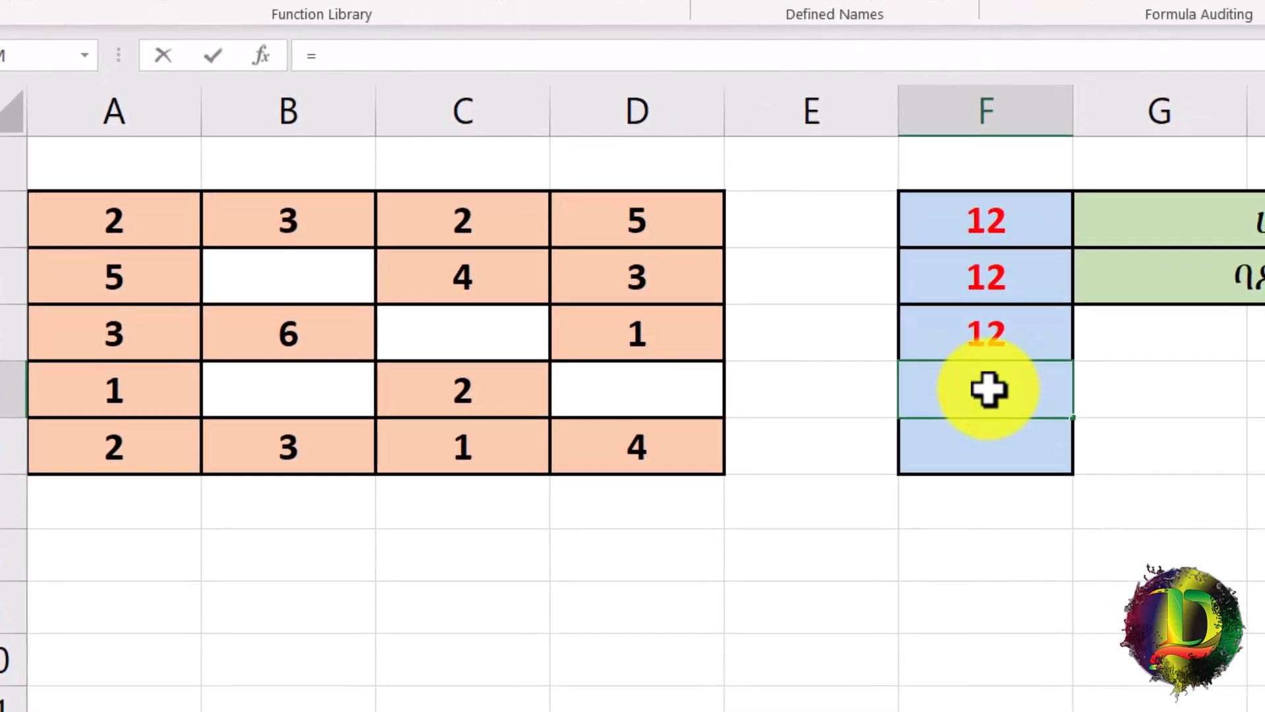
{"action": "type", "text": "sum"}
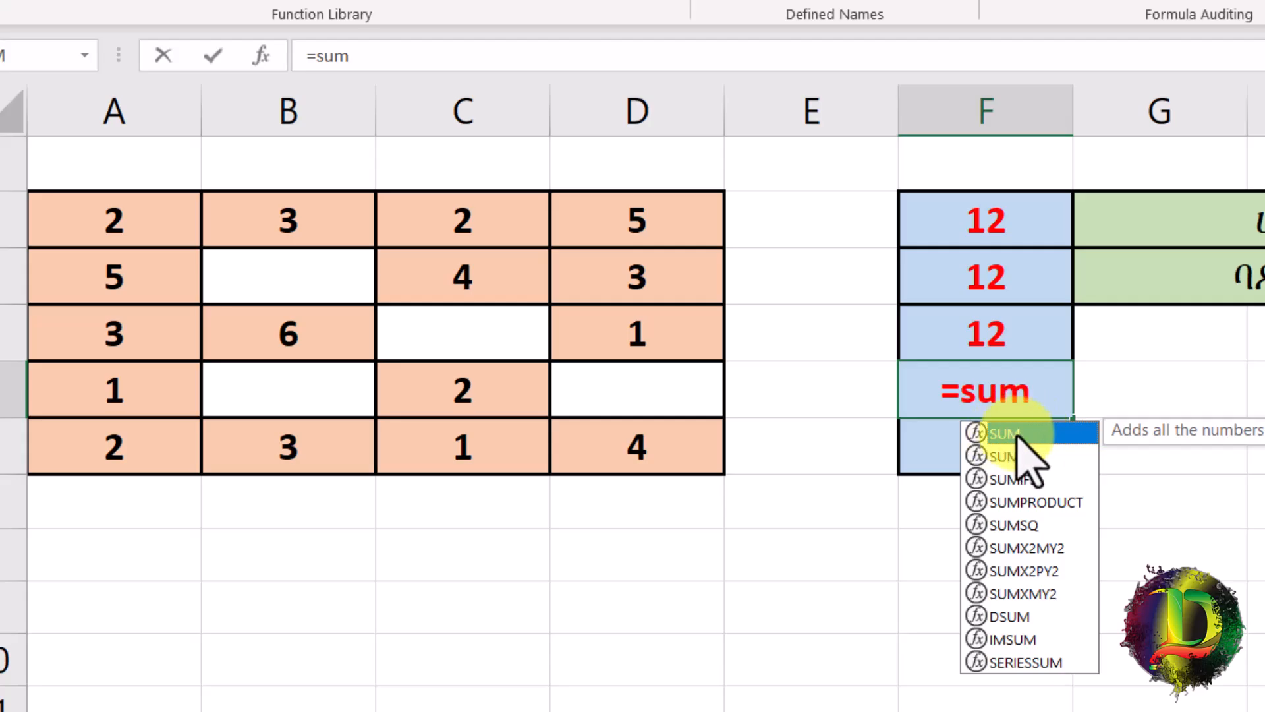
{"action": "double_click", "coordinate": [1019, 437]}
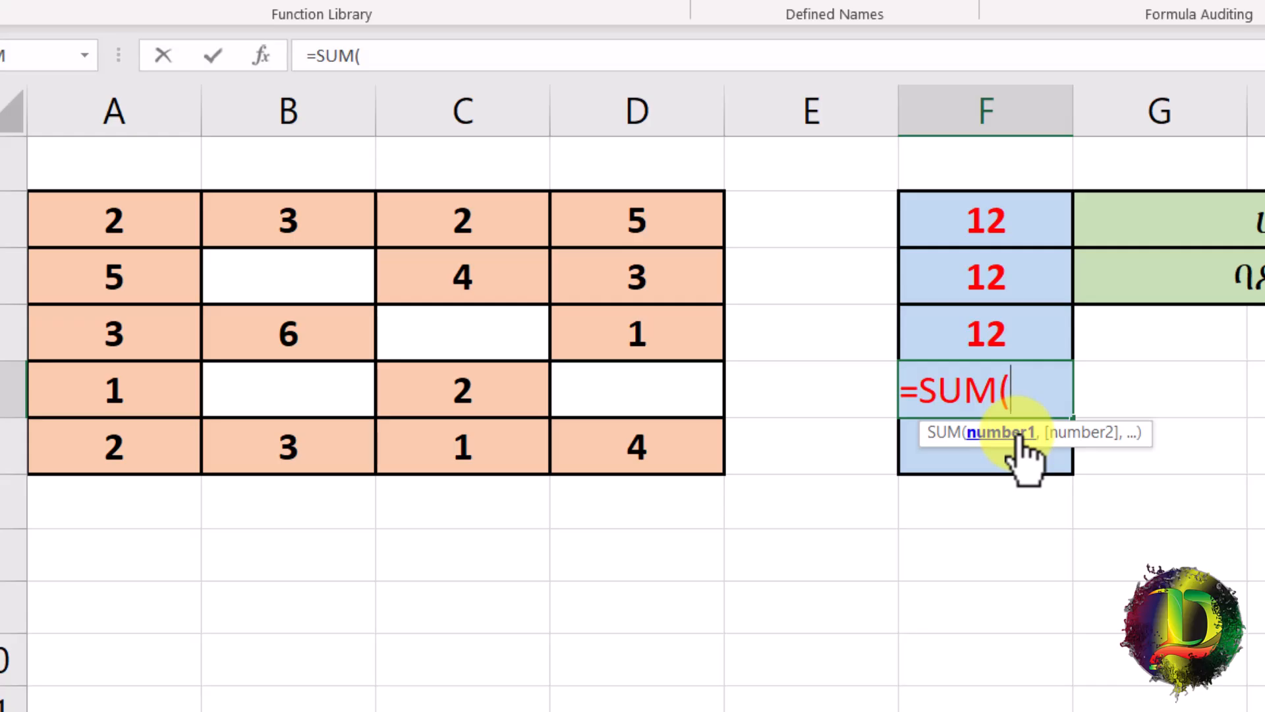
{"action": "left_click_drag", "start_coordinate": [93, 207], "coordinate": [603, 217]}
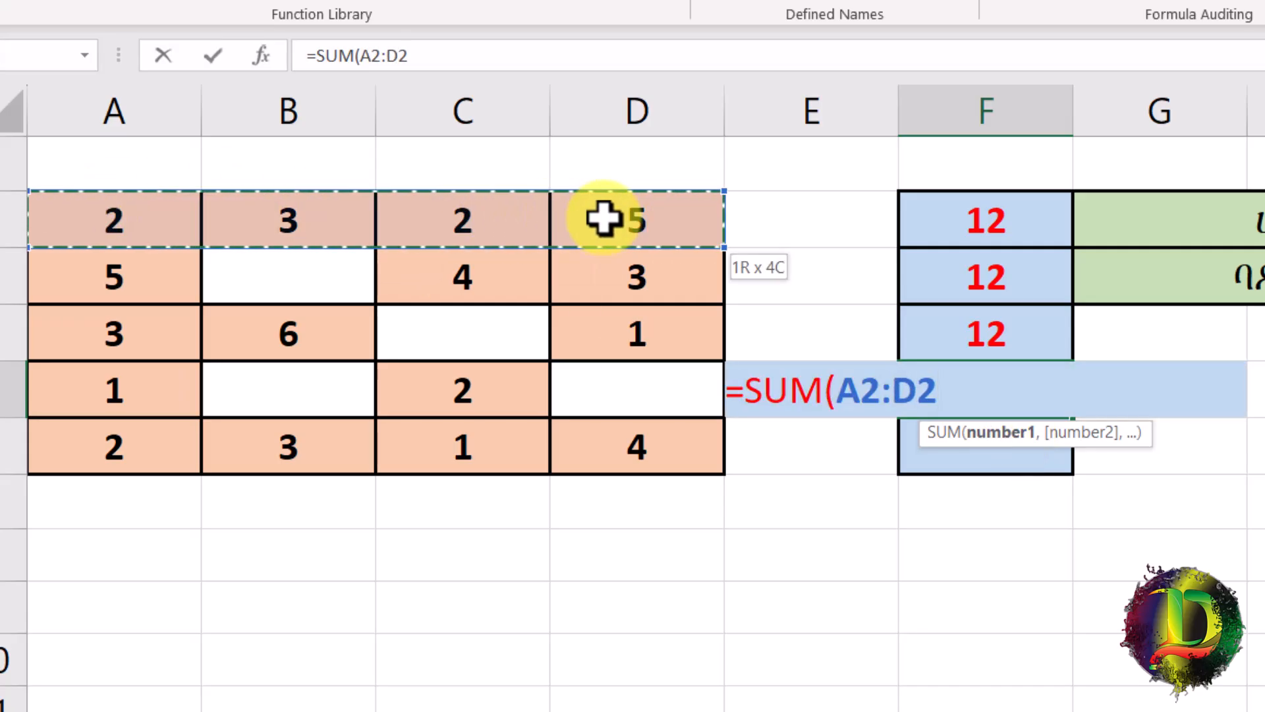
{"action": "key", "text": "Return"}
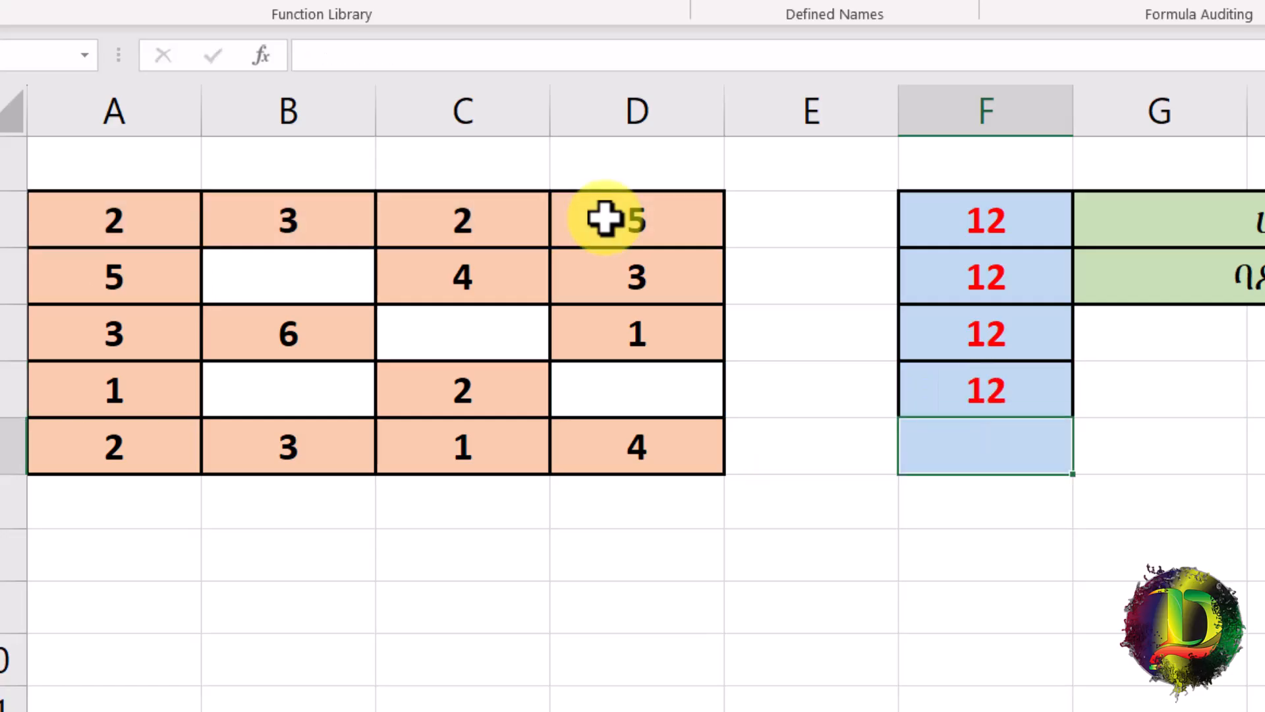
Step: Clear all the sum results from the range F2:F6
{"action": "left_click_drag", "start_coordinate": [977, 217], "coordinate": [982, 464]}
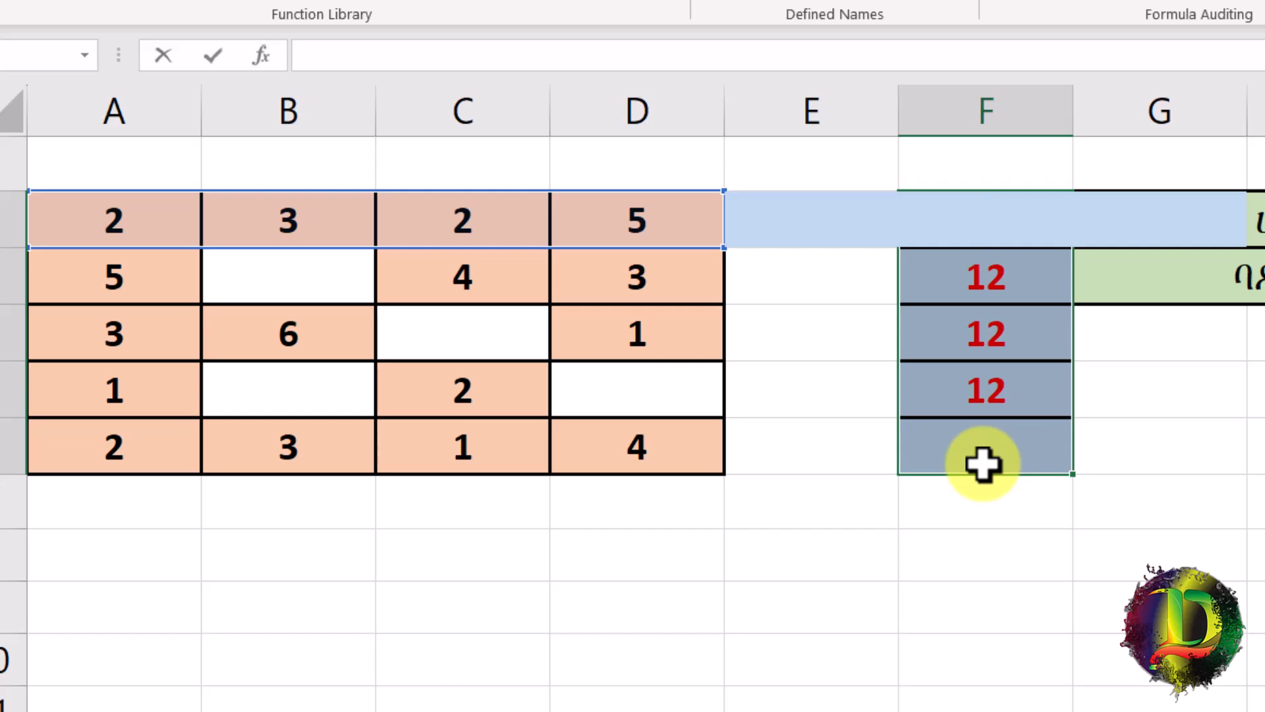
{"action": "key", "text": "ctrl+Return"}
{"action": "key", "text": "Delete"}
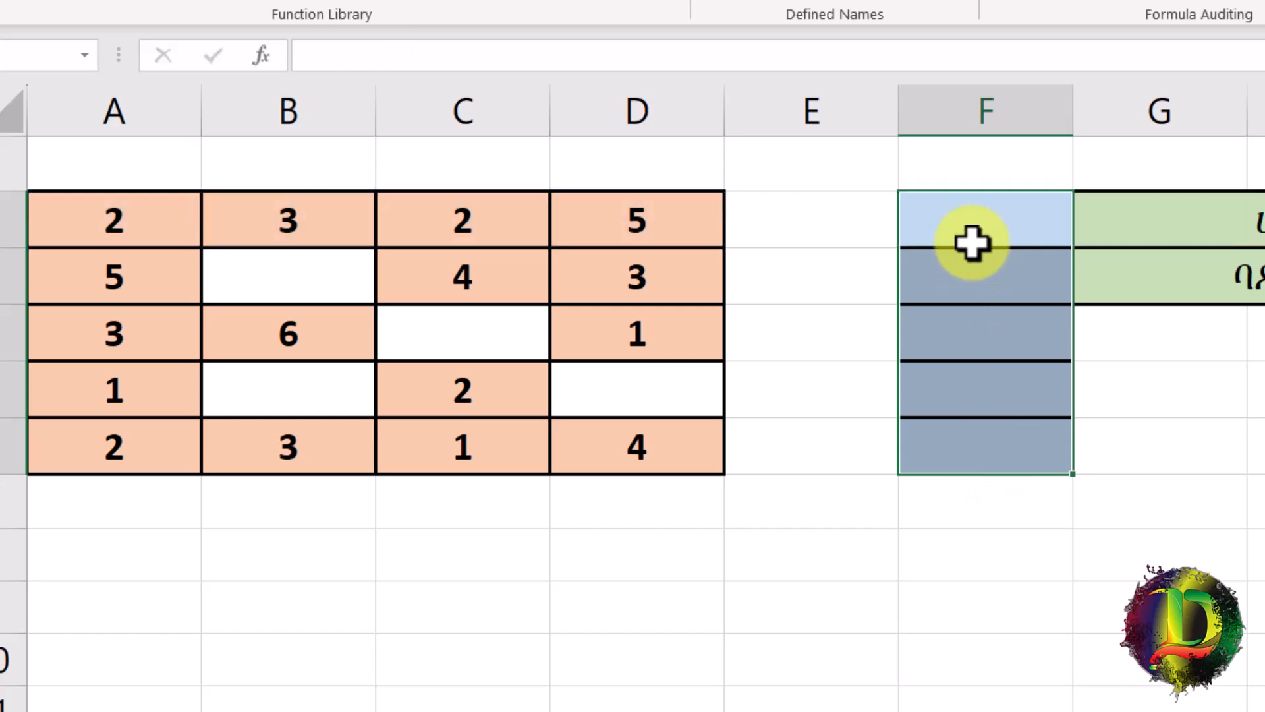
Step: Enter the formula =SUM(A2:D2) in F2 to total the first data row
{"action": "left_click", "coordinate": [970, 234]}
{"action": "type", "text": "="}
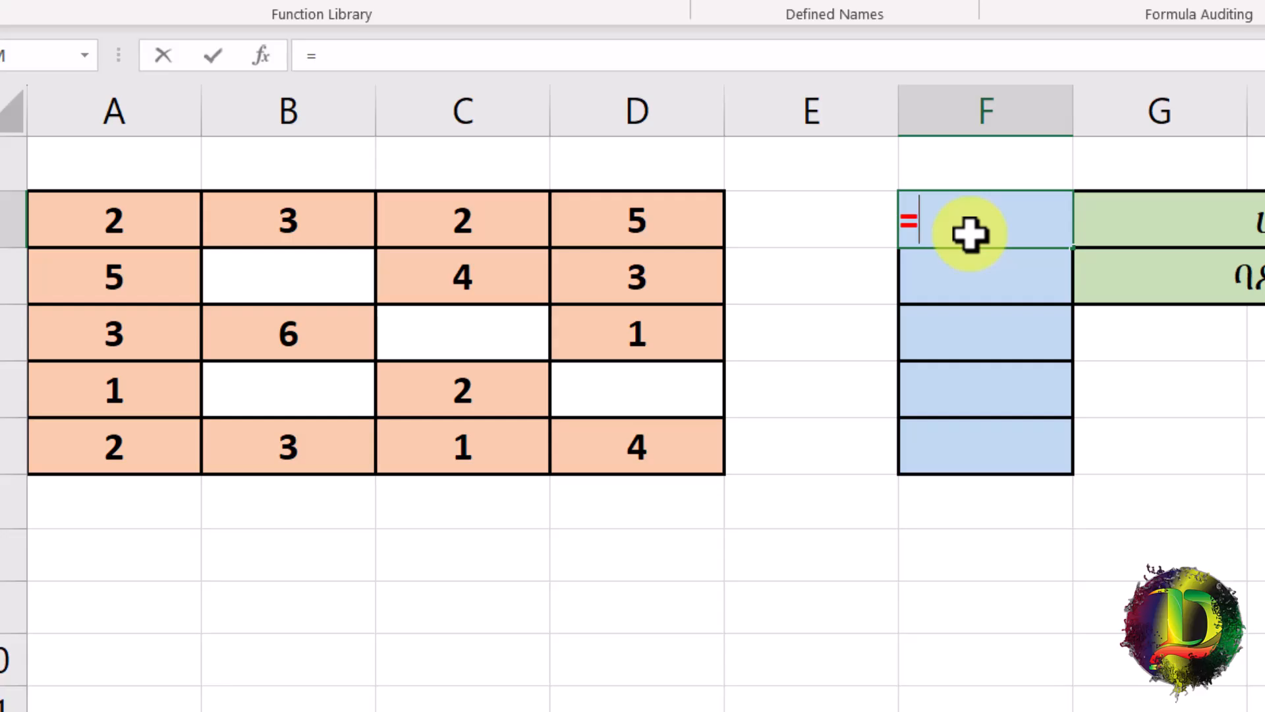
{"action": "type", "text": "sum"}
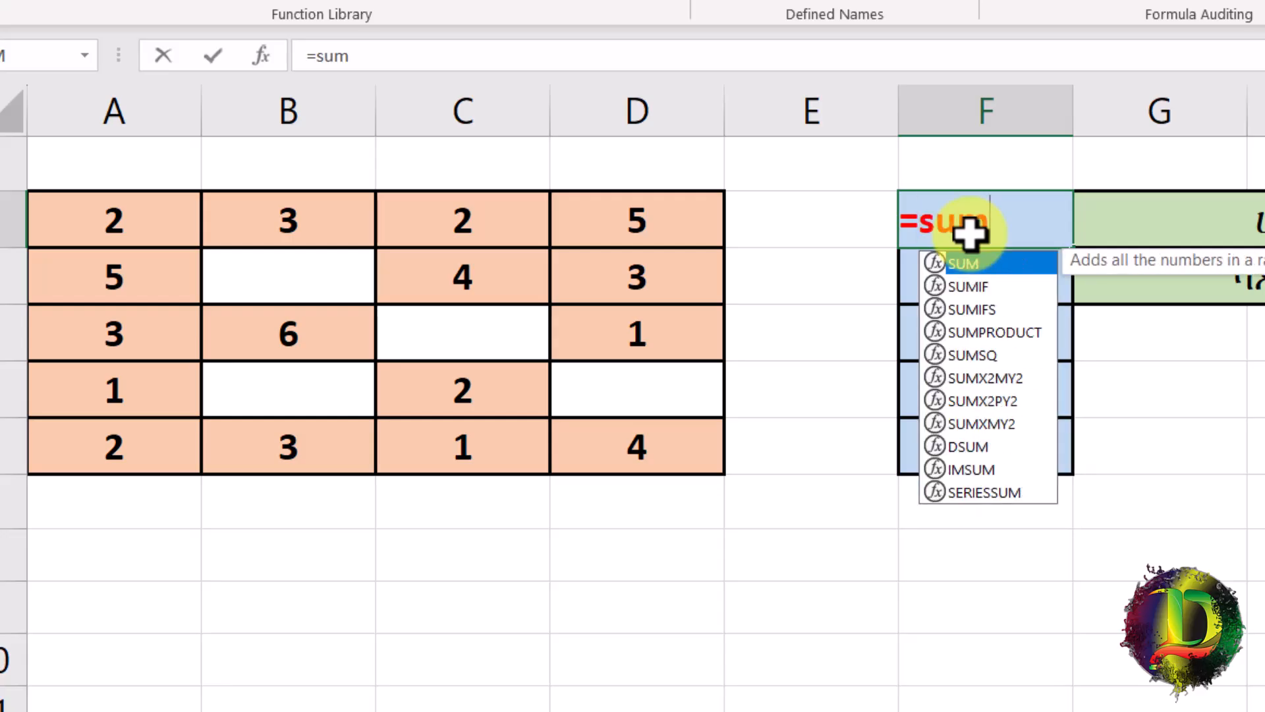
{"action": "key", "text": "Tab"}
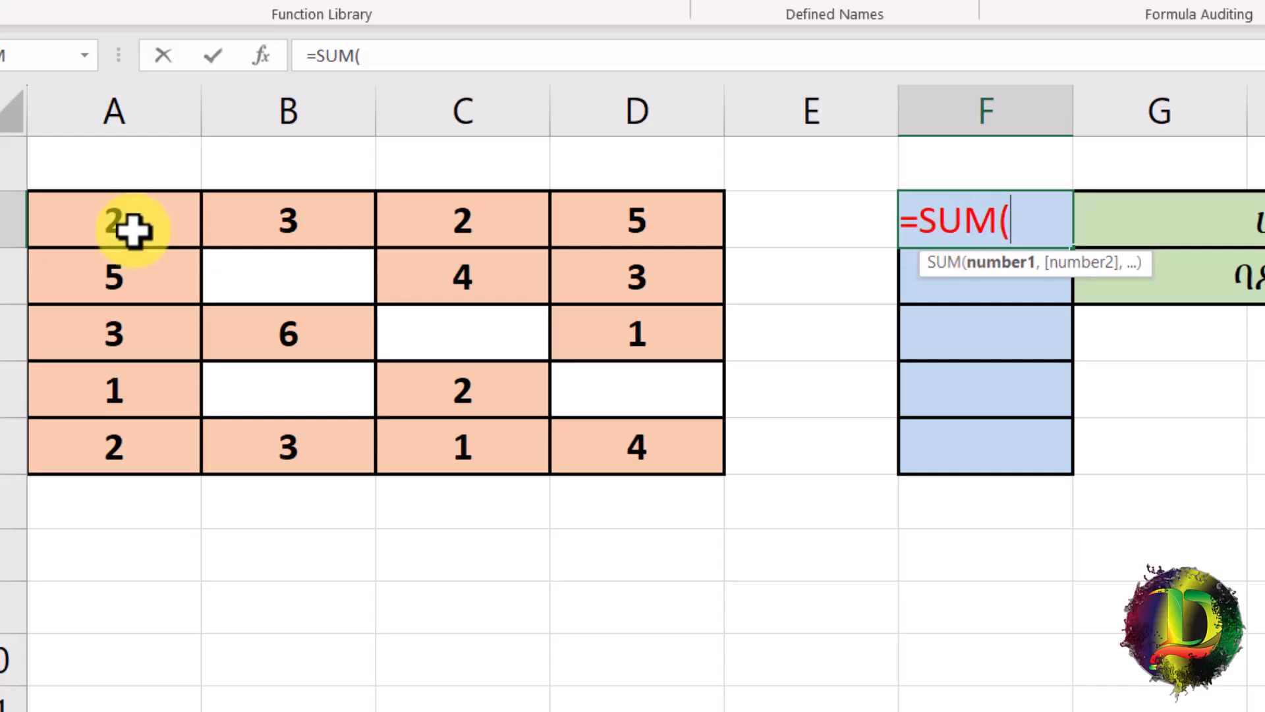
{"action": "left_click_drag", "start_coordinate": [132, 231], "coordinate": [665, 224]}
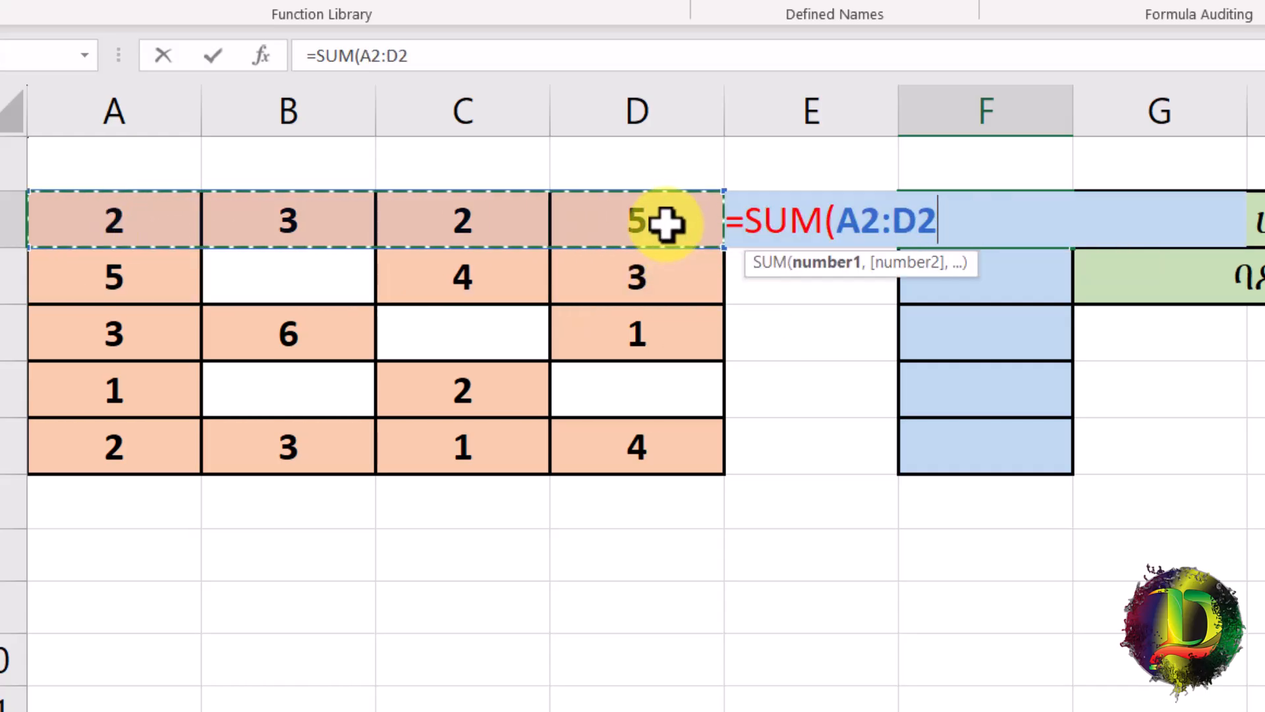
{"action": "key", "text": "Return"}
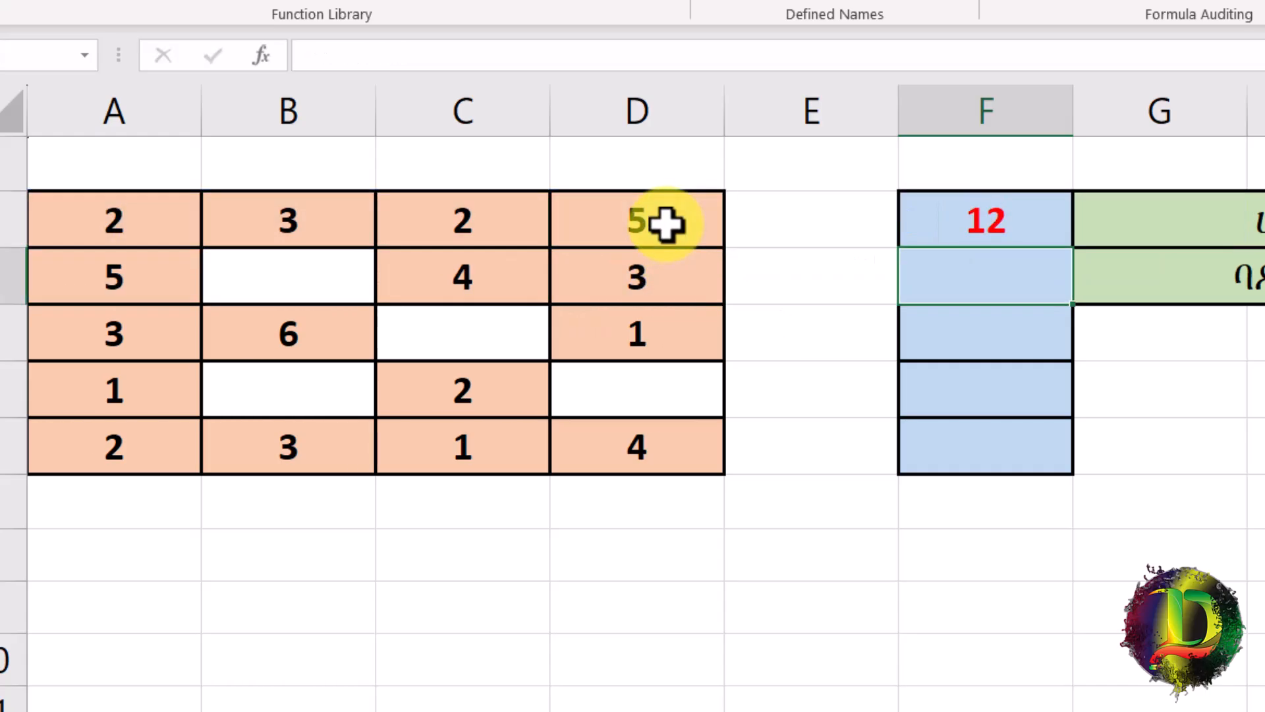
Step: Fill the SUM formula in F2 down through F6 to total each remaining row
{"action": "left_click", "coordinate": [993, 284]}
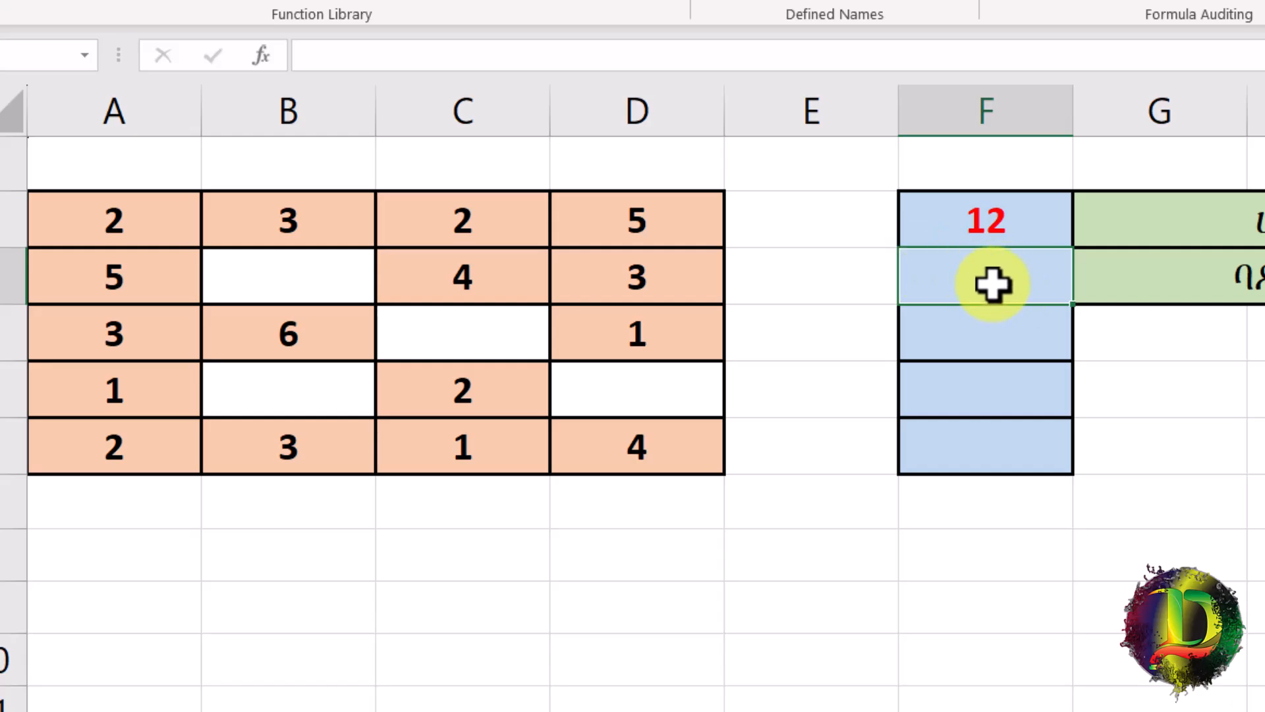
{"action": "left_click_drag", "start_coordinate": [108, 274], "coordinate": [604, 274]}
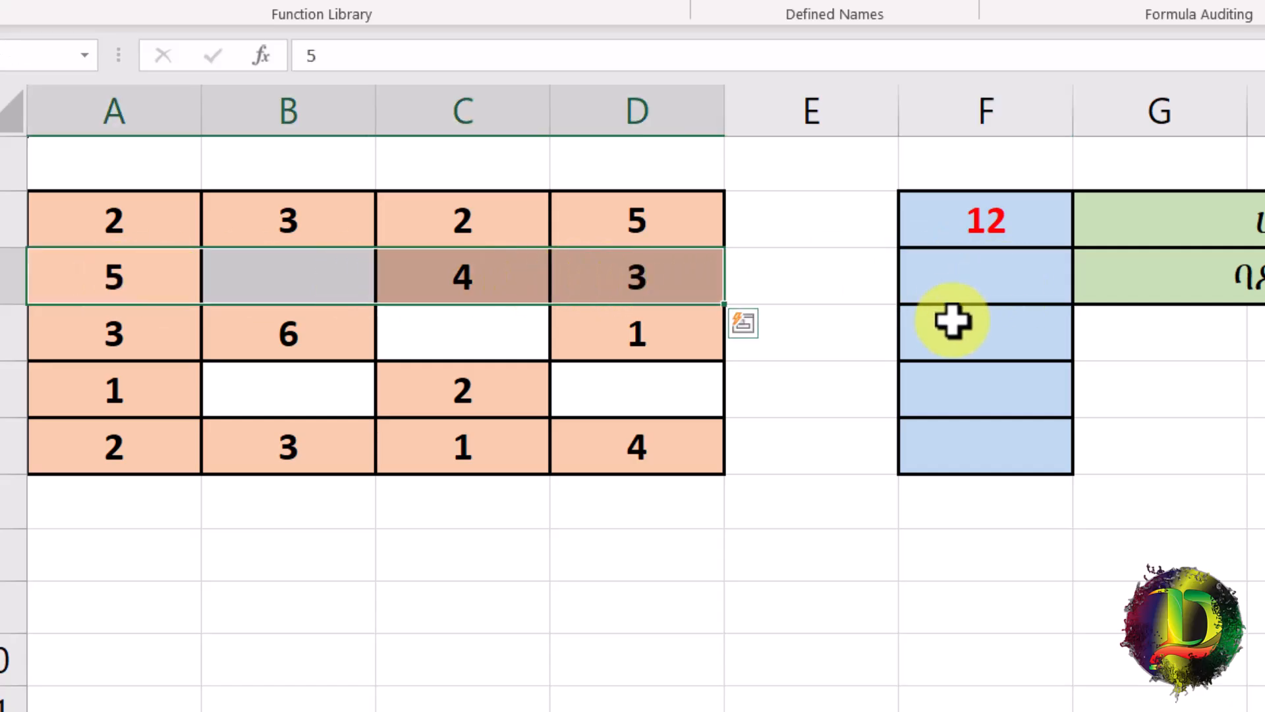
{"action": "left_click", "coordinate": [952, 320]}
{"action": "left_click_drag", "start_coordinate": [136, 334], "coordinate": [631, 341]}
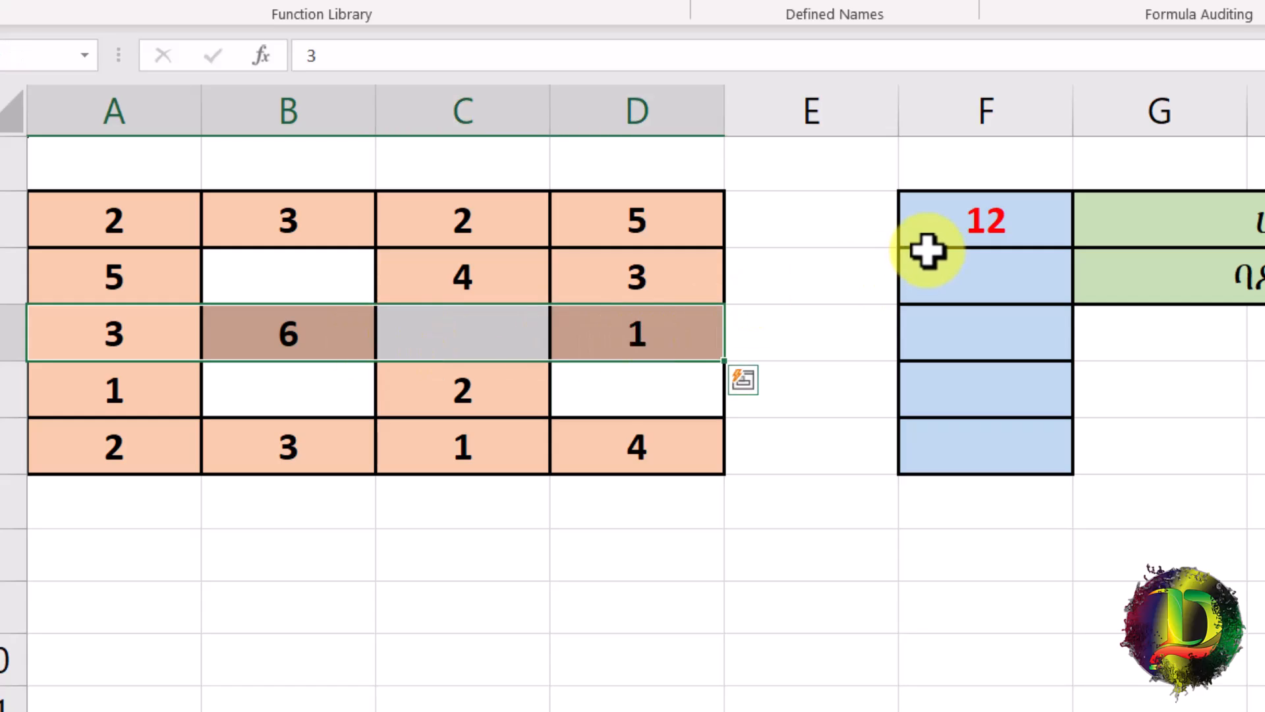
{"action": "left_click", "coordinate": [955, 235]}
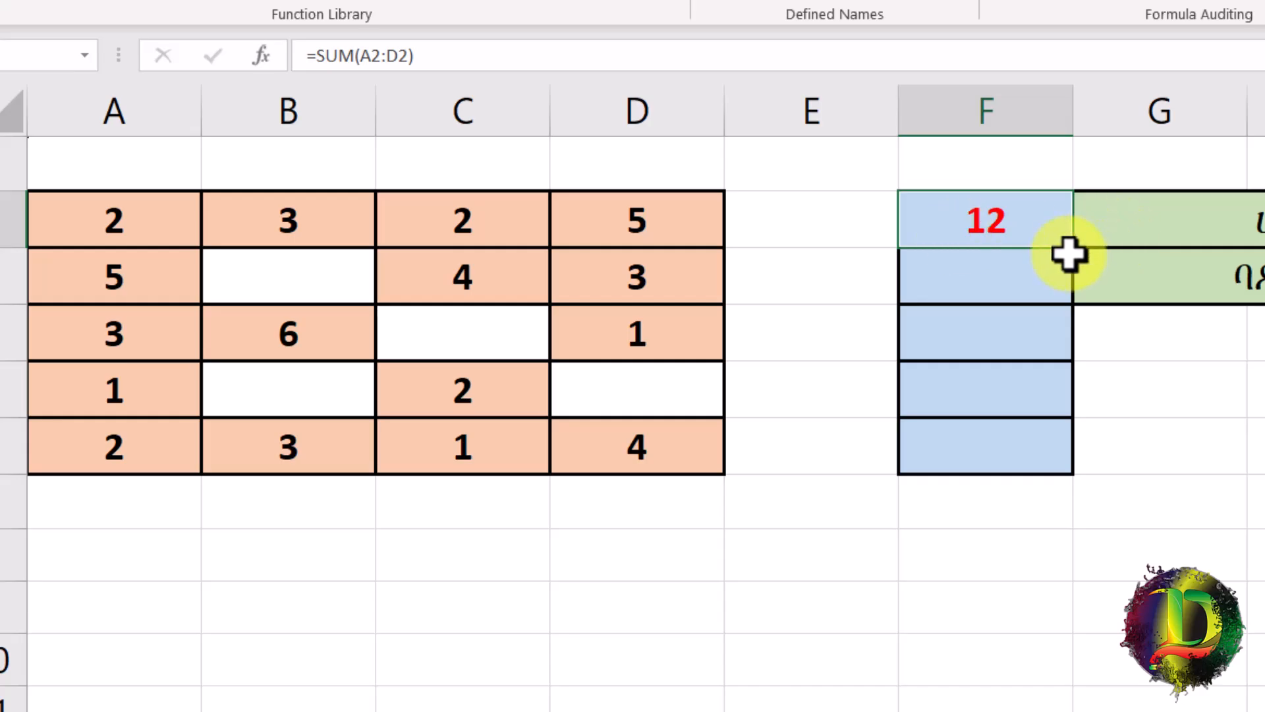
{"action": "left_click_drag", "start_coordinate": [1074, 253], "coordinate": [1062, 457]}
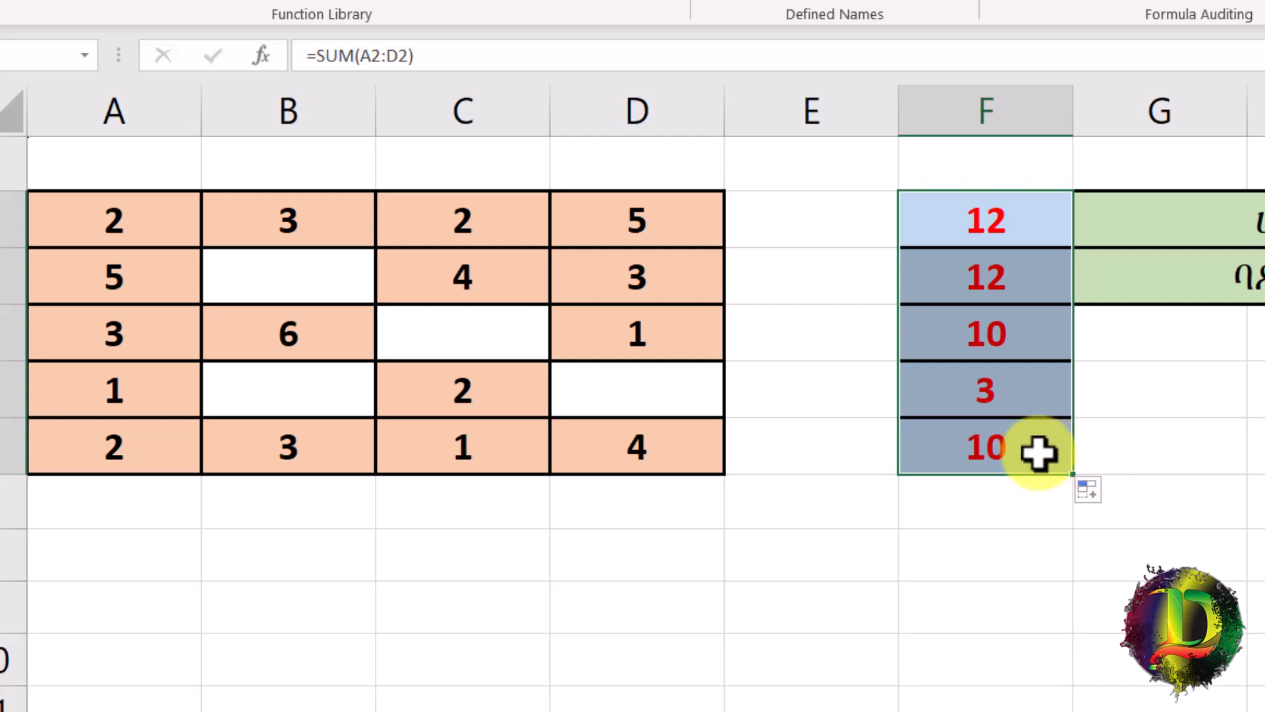
Step: Delete the filled SUM formulas from F2:F6
{"action": "left_click", "coordinate": [1039, 452]}
{"action": "left_click_drag", "start_coordinate": [997, 231], "coordinate": [986, 446]}
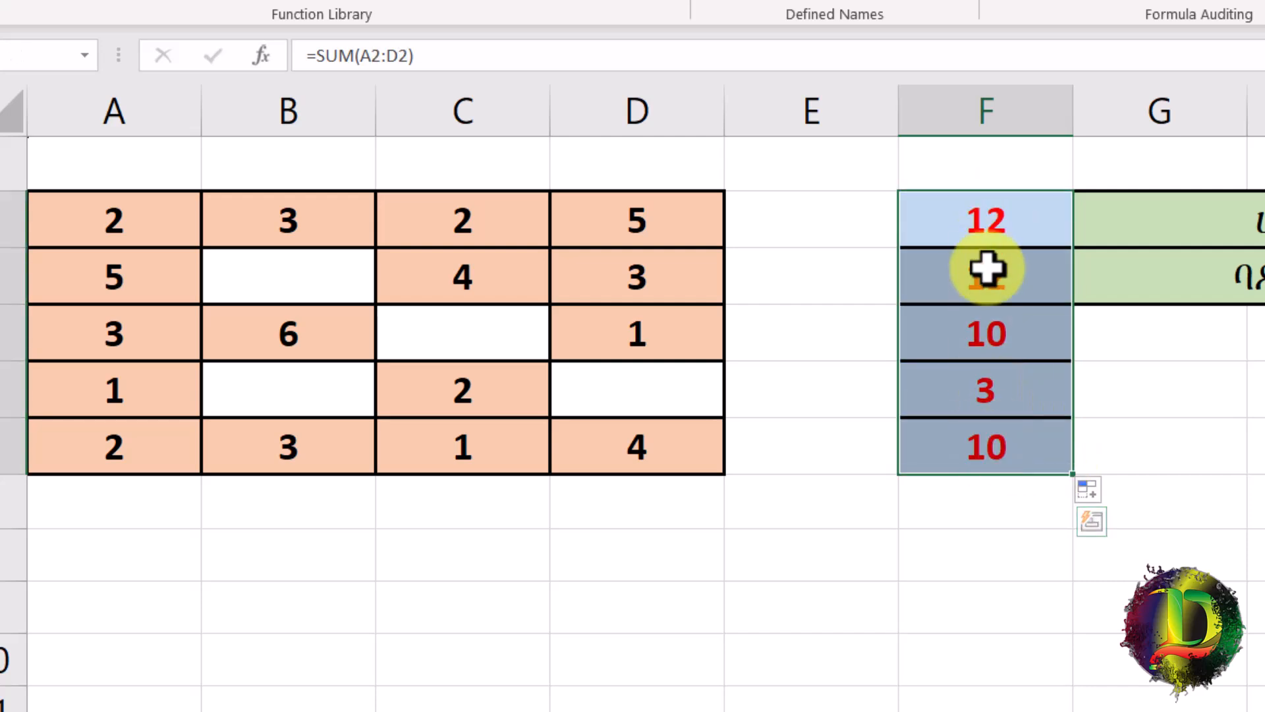
{"action": "left_click_drag", "start_coordinate": [986, 268], "coordinate": [981, 422]}
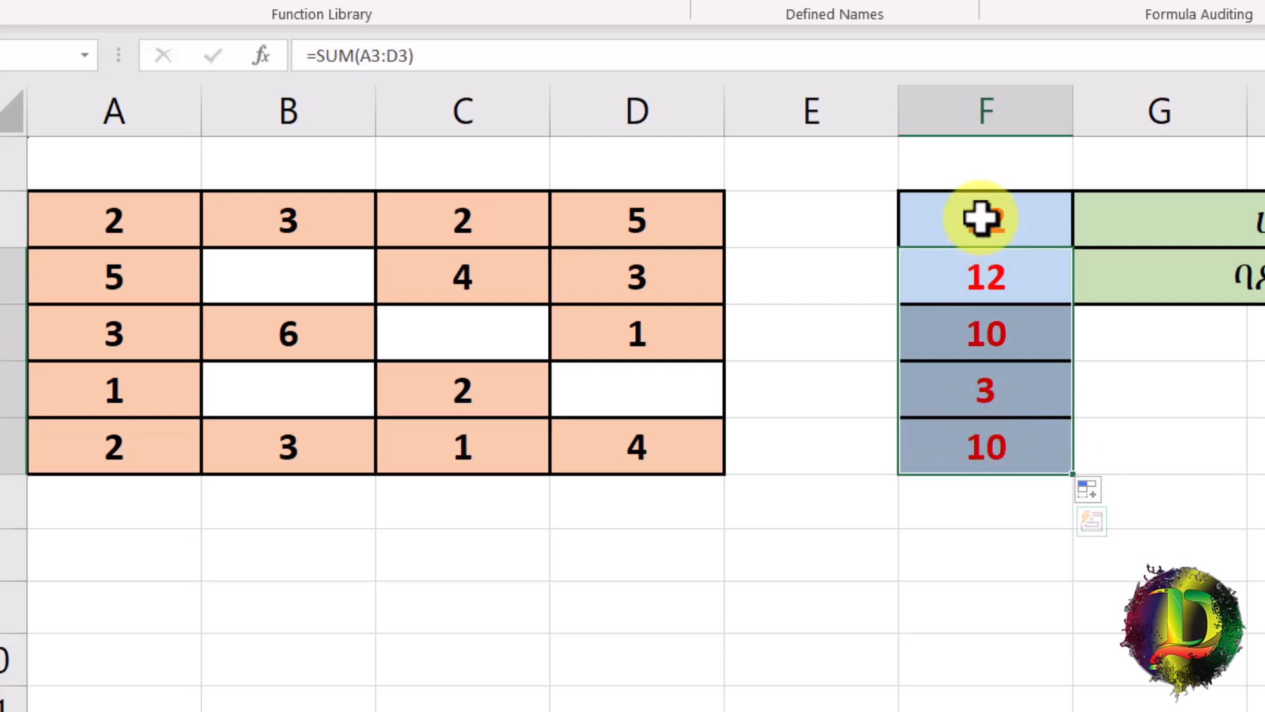
{"action": "left_click_drag", "start_coordinate": [977, 217], "coordinate": [974, 437]}
{"action": "key", "text": "Delete"}
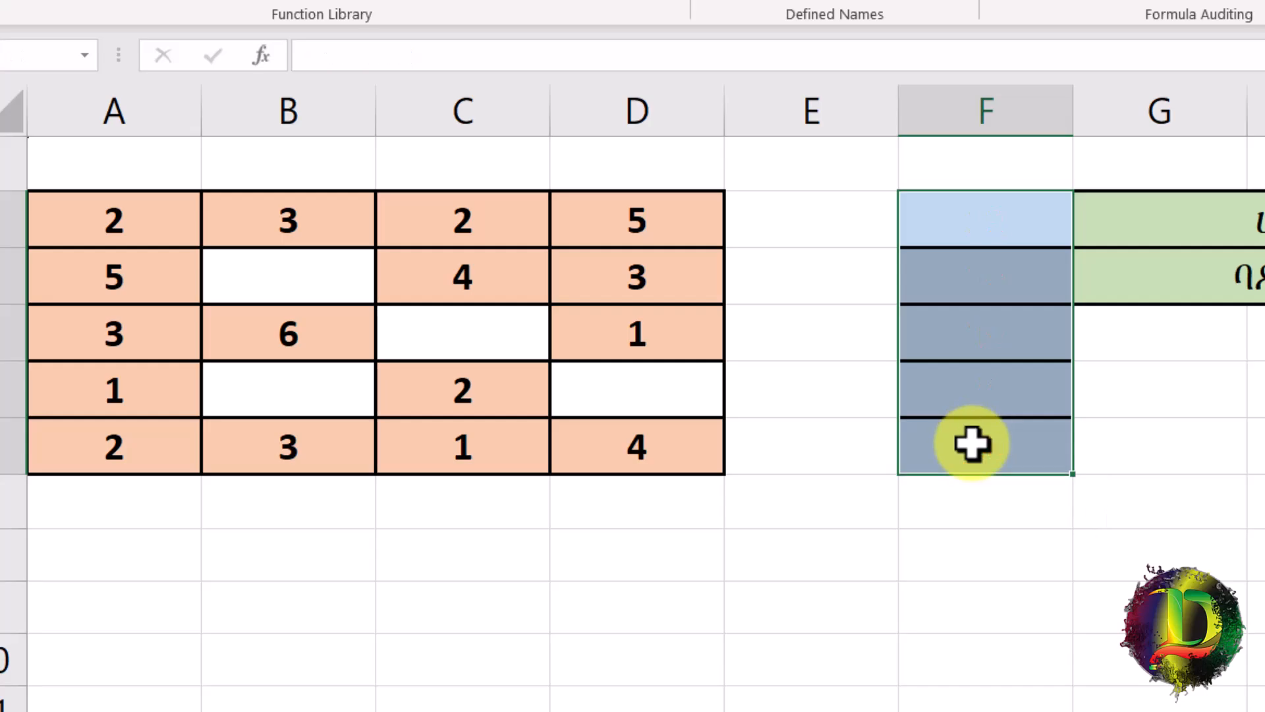
Step: Examine the filled cells of row 3 and its blank cell B3
{"action": "left_click", "coordinate": [1008, 274]}
{"action": "left_click", "coordinate": [99, 275]}
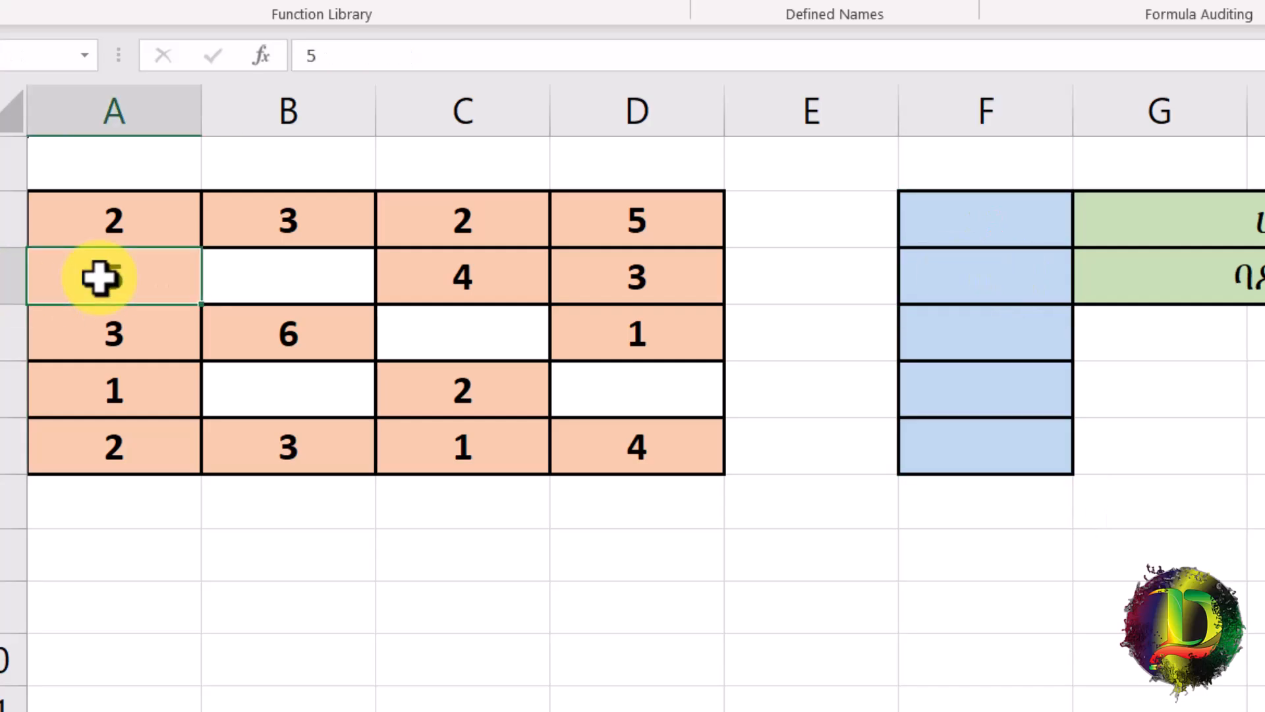
{"action": "left_click", "coordinate": [544, 276]}
{"action": "left_click", "coordinate": [619, 276]}
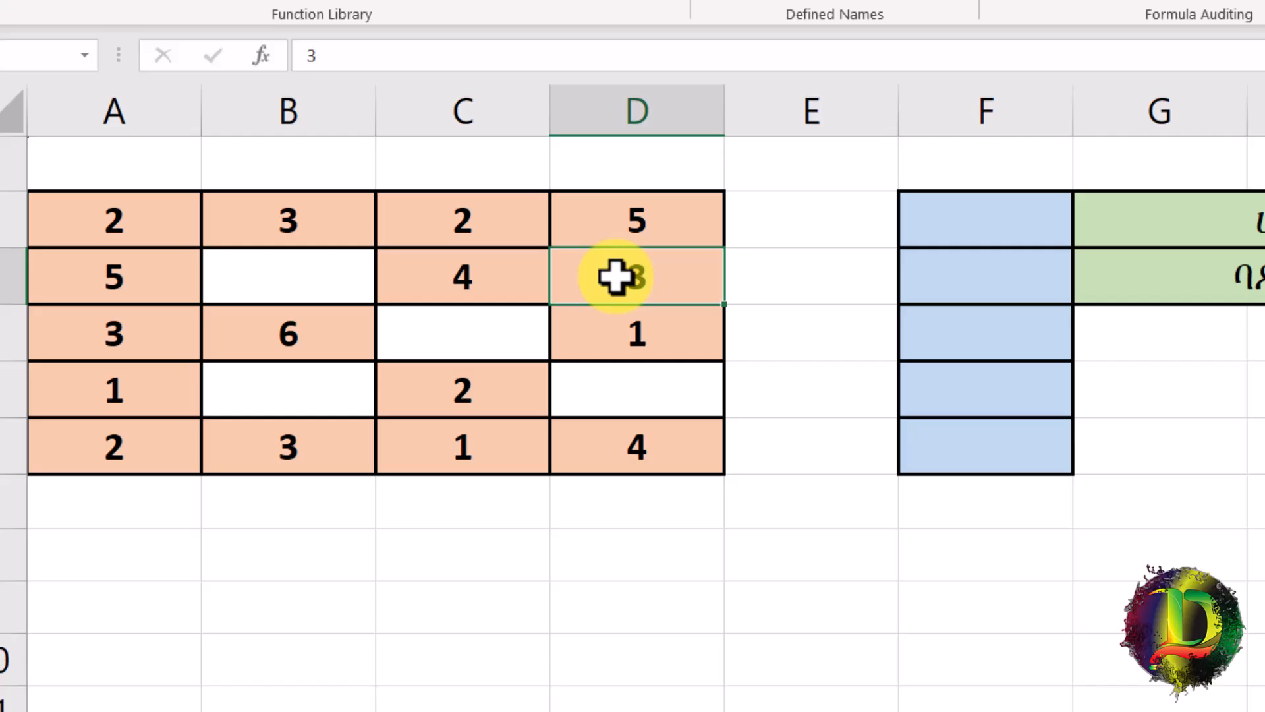
{"action": "left_click", "coordinate": [284, 278]}
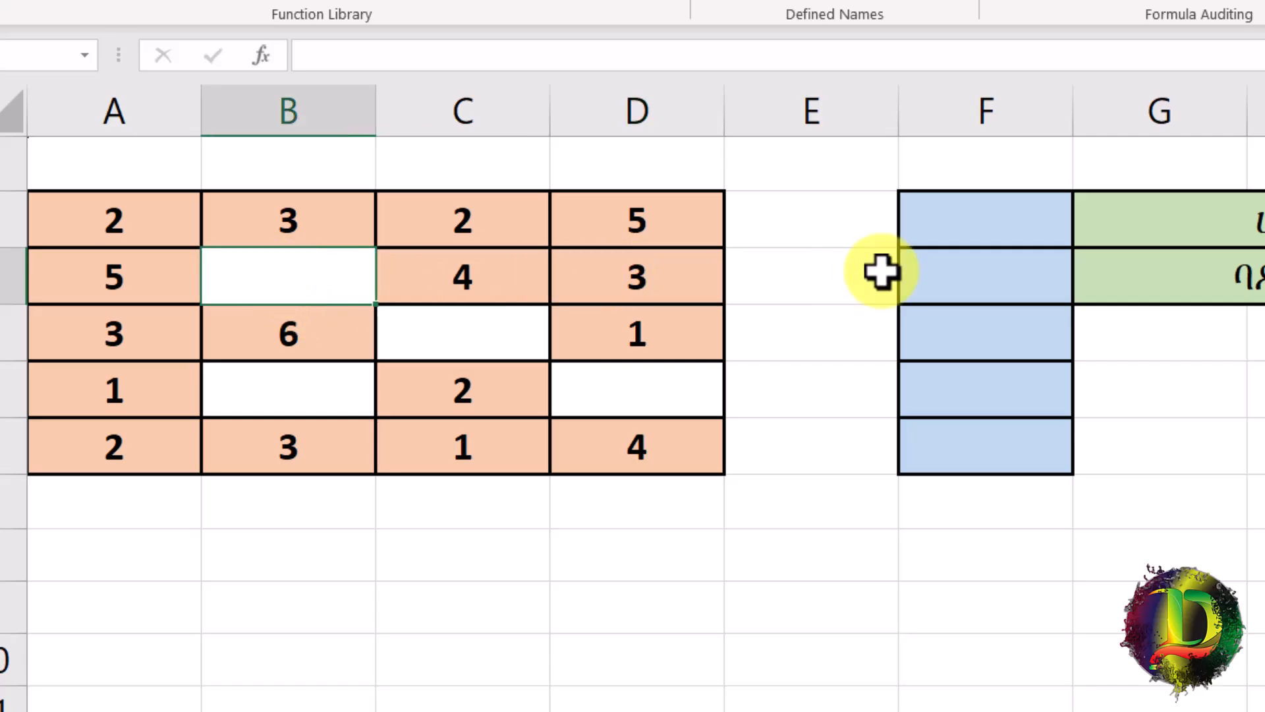
Step: Start a SUM formula in F3 with only cell A3 as its first argument
{"action": "left_click", "coordinate": [942, 265]}
{"action": "type", "text": "=sum"}
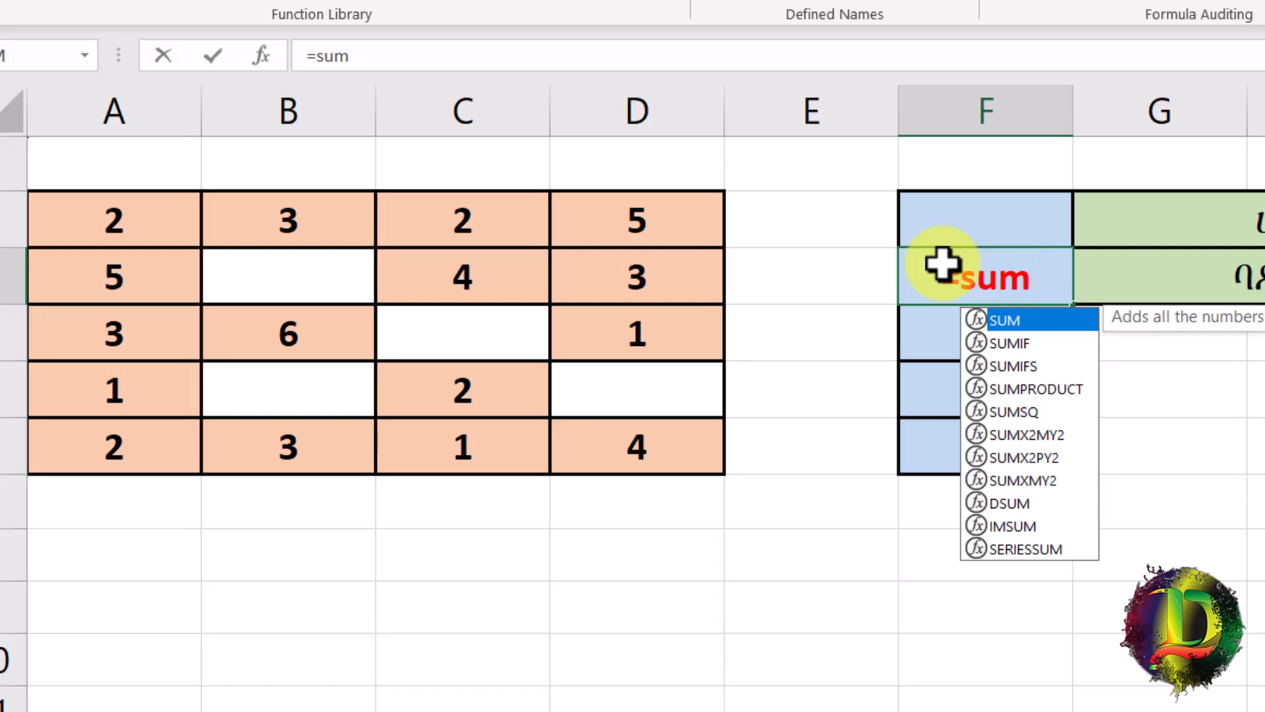
{"action": "key", "text": "Tab"}
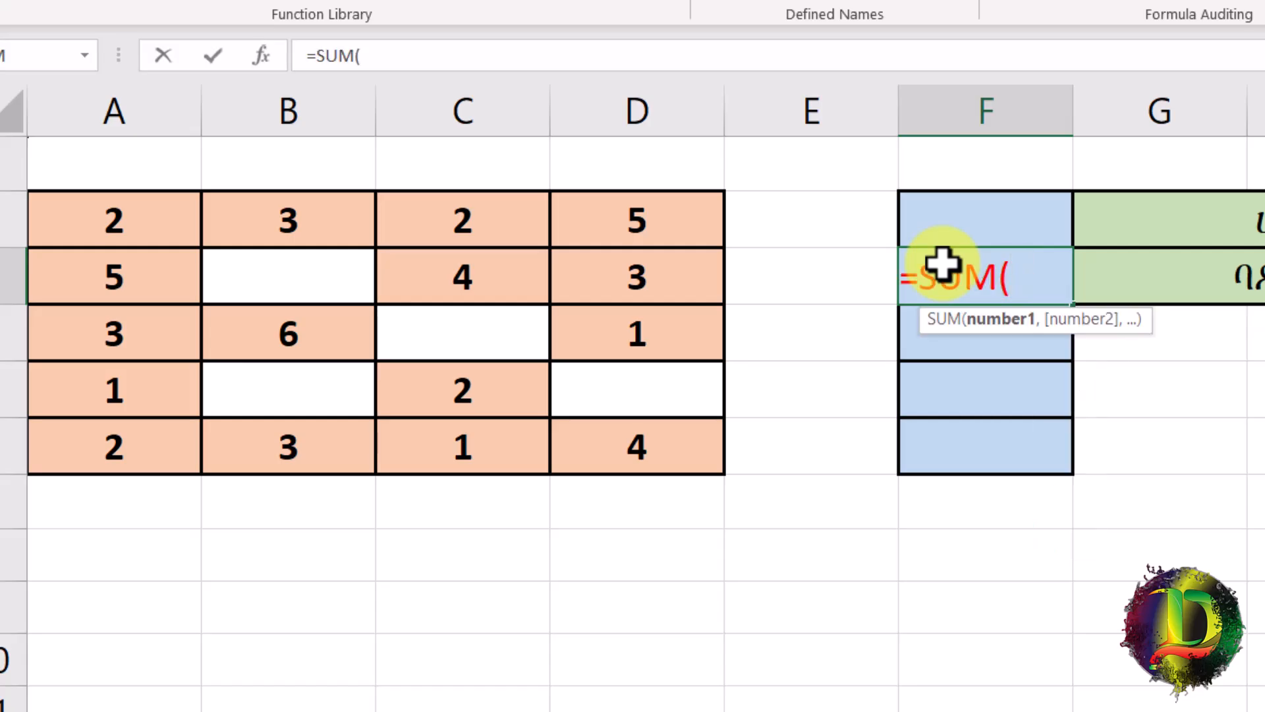
{"action": "left_click", "coordinate": [124, 276]}
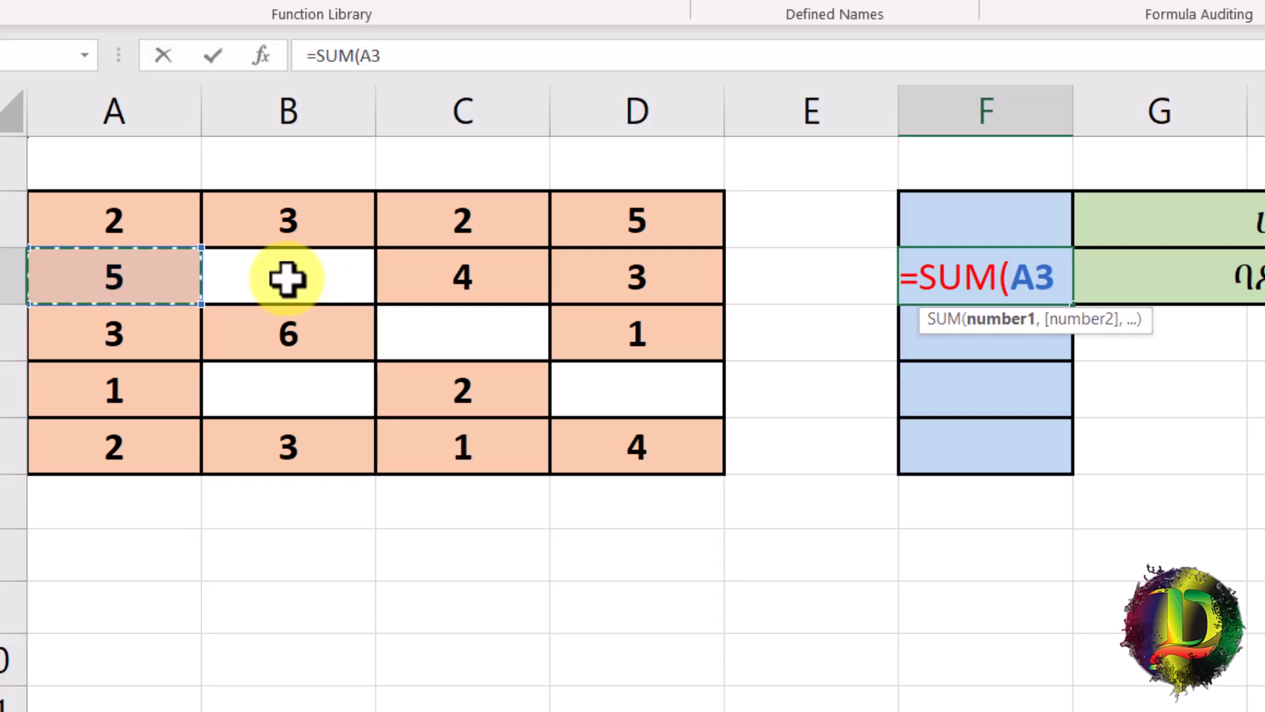
{"action": "left_click_drag", "start_coordinate": [198, 275], "coordinate": [658, 278]}
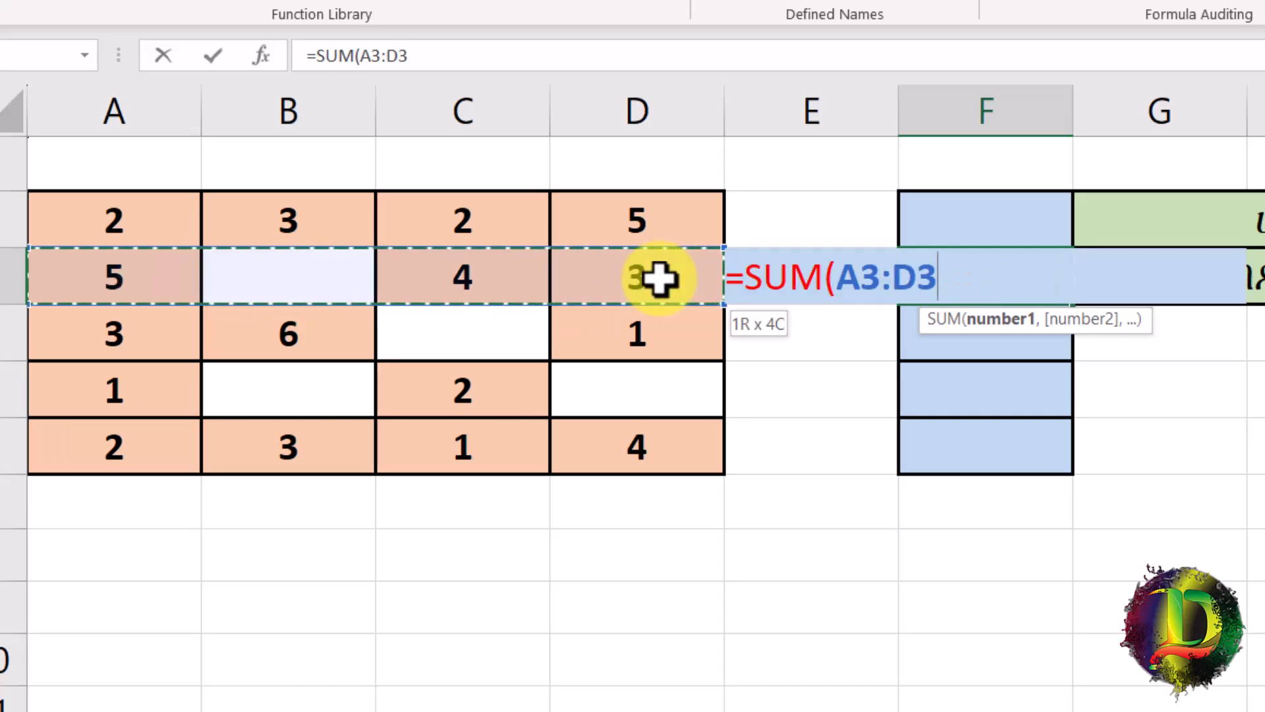
{"action": "left_click", "coordinate": [120, 270]}
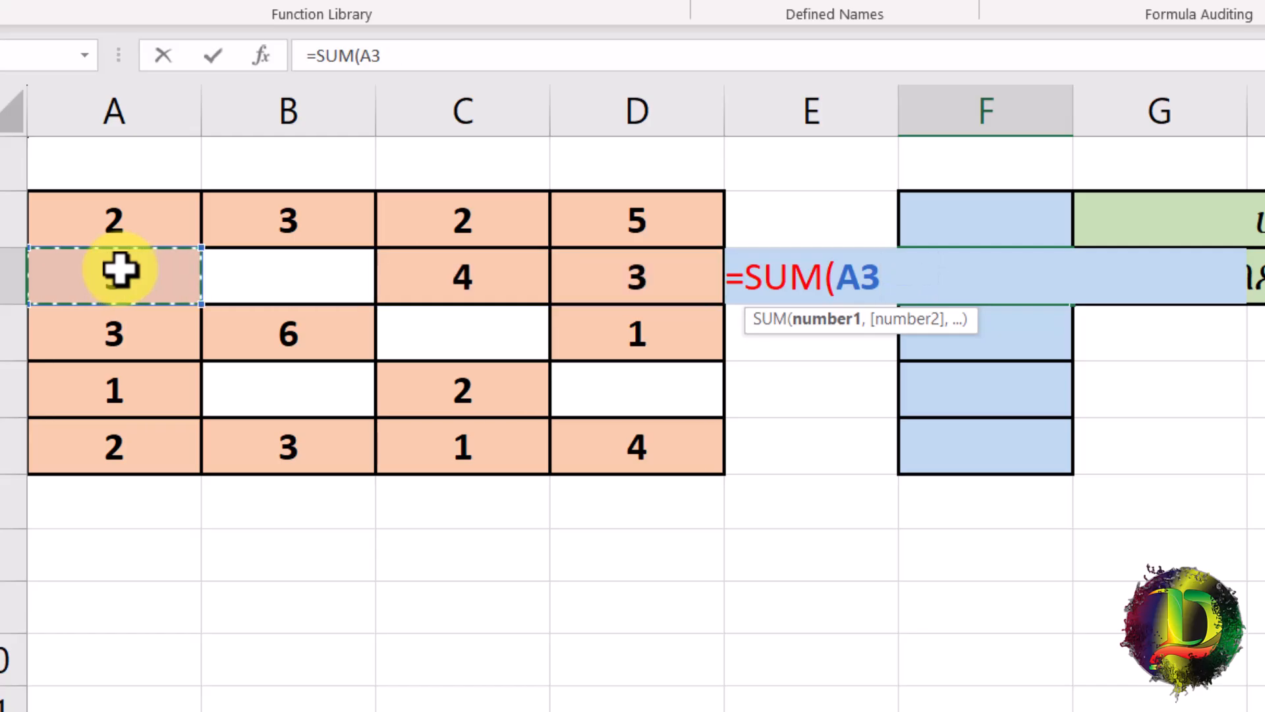
Step: Complete the F3 formula as =SUM(A3,C3:D3), separating the arguments with a comma to skip blank cell B3
{"action": "type", "text": "+"}
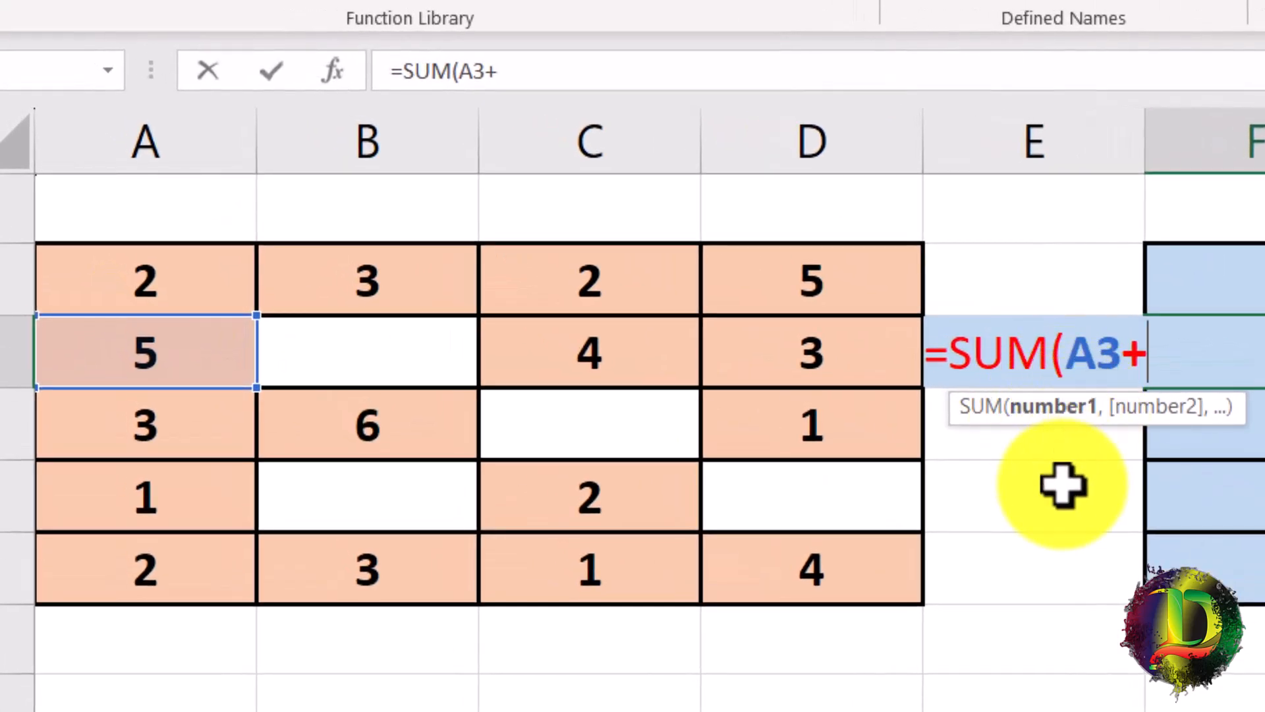
{"action": "key", "text": "BackSpace"}
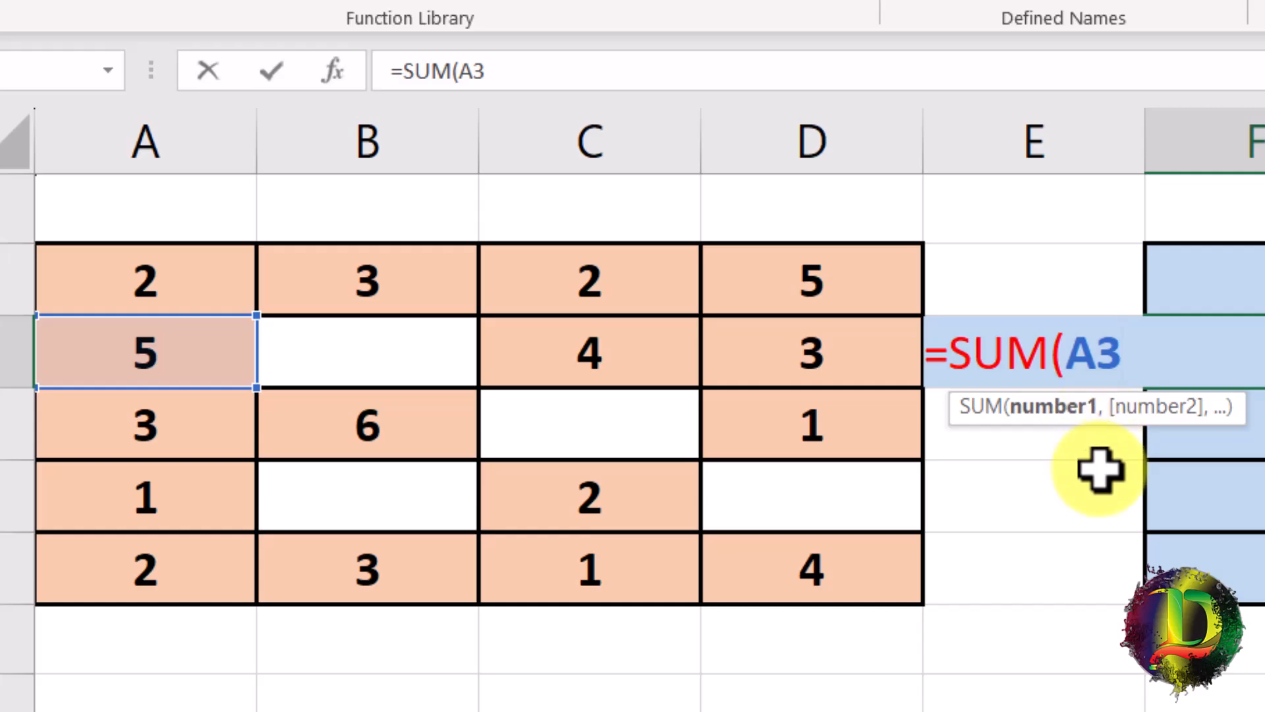
{"action": "type", "text": ","}
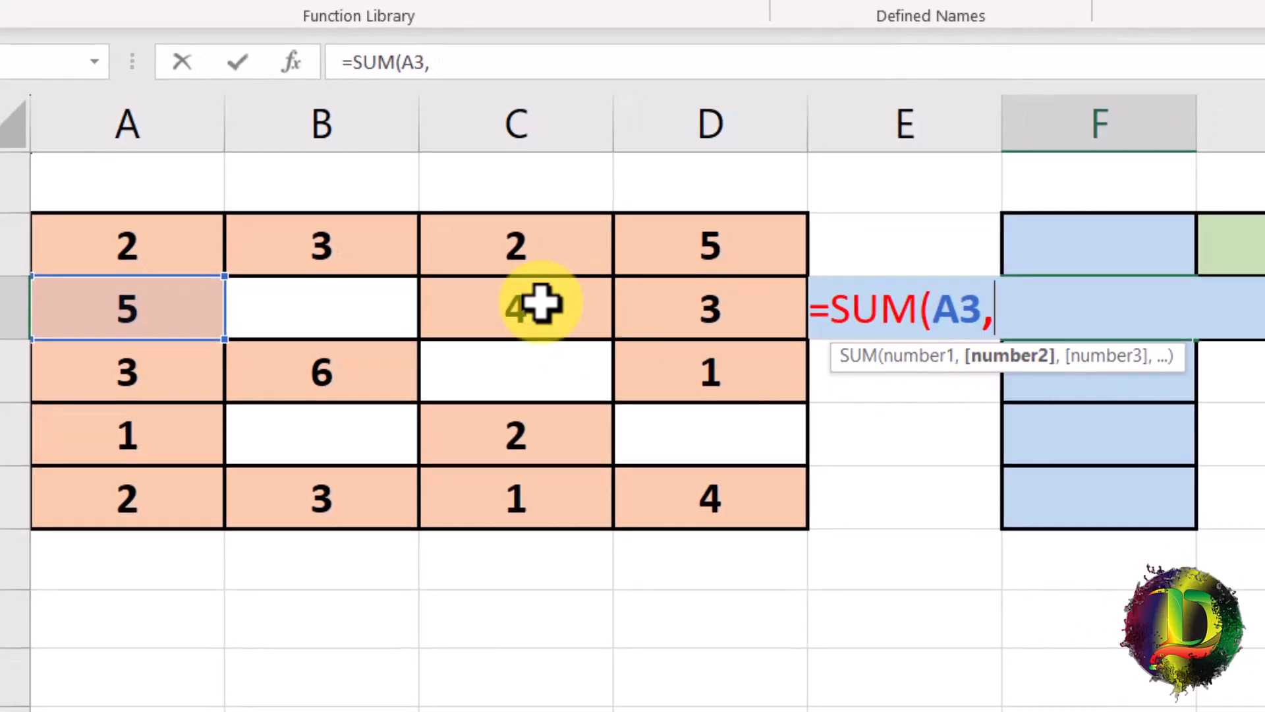
{"action": "left_click_drag", "start_coordinate": [541, 303], "coordinate": [655, 317]}
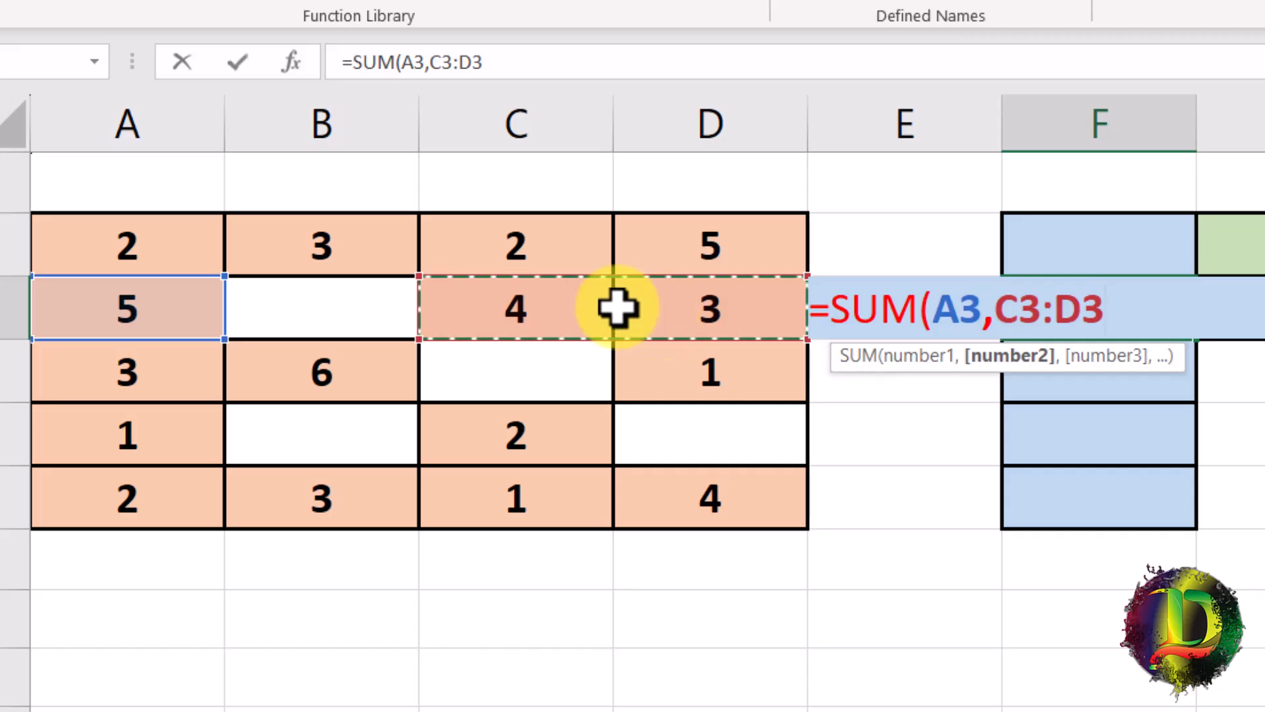
{"action": "left_click_drag", "start_coordinate": [525, 305], "coordinate": [725, 305]}
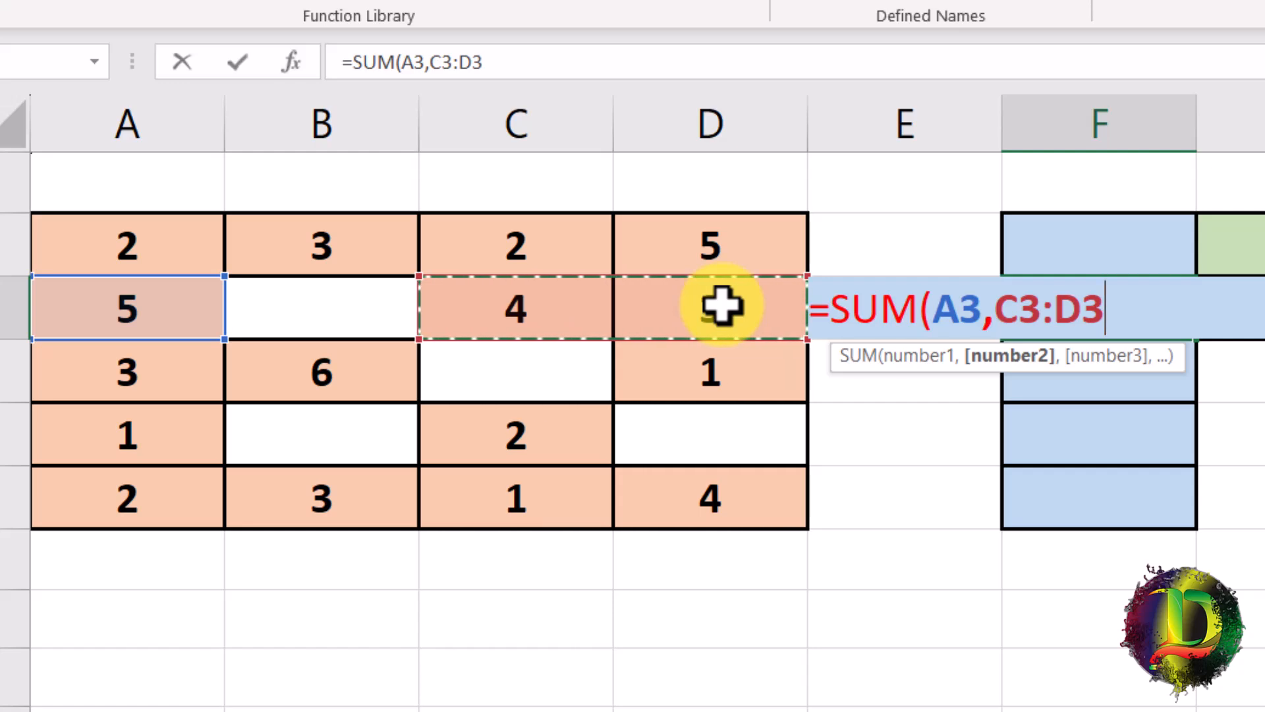
{"action": "key", "text": "Return"}
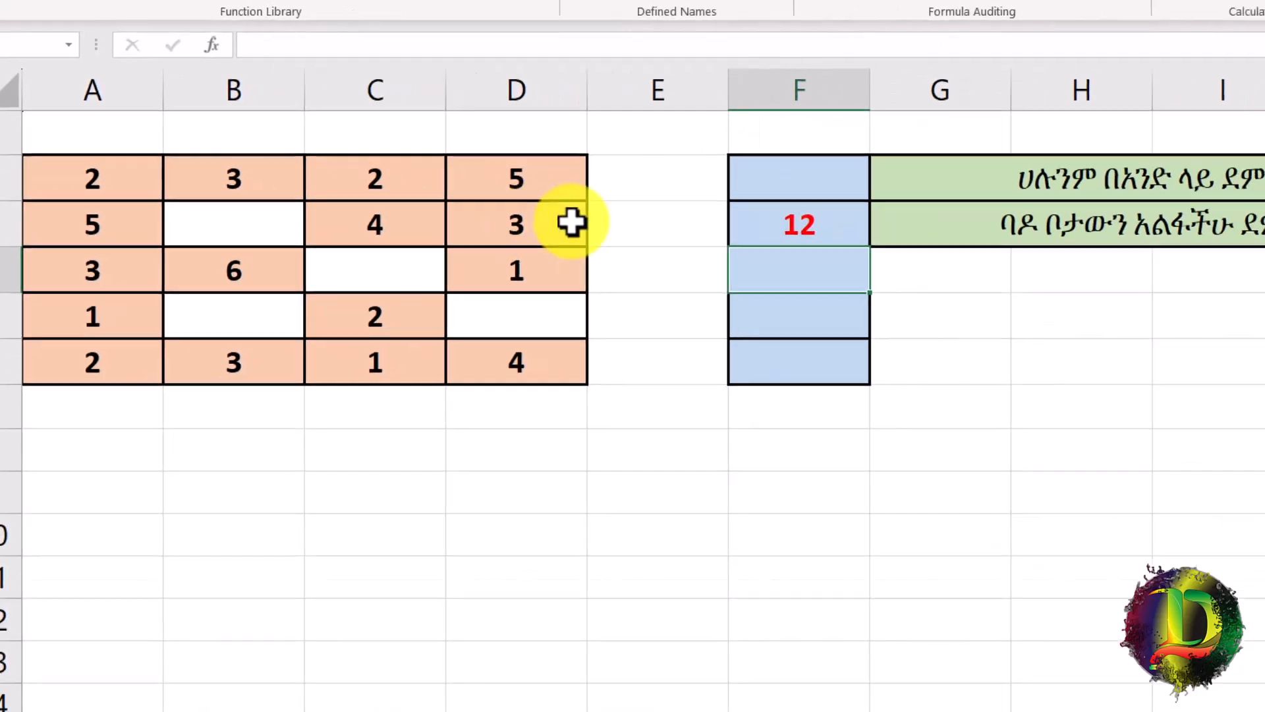
{"action": "left_click", "coordinate": [816, 227]}
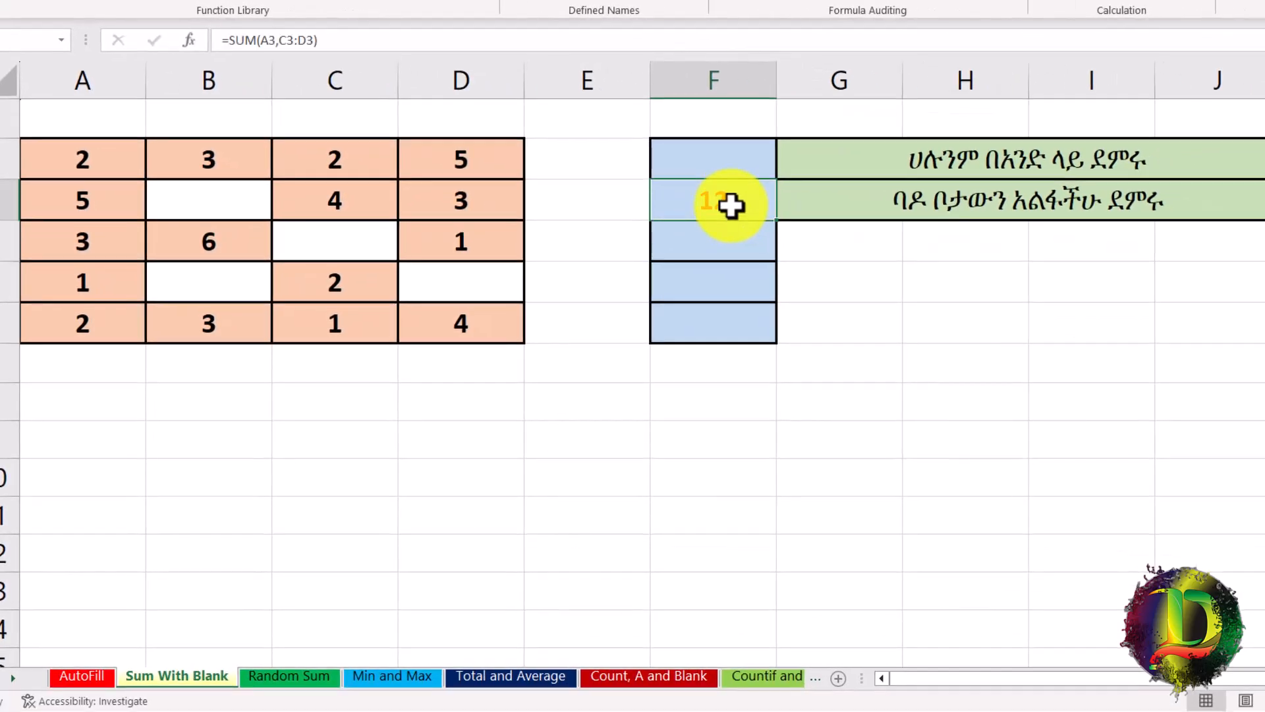
Step: Clear F3 and rebuild its total with the inserted SUM function, using A3 as Number1 and C3:D3 as Number2
{"action": "key", "text": "Delete"}
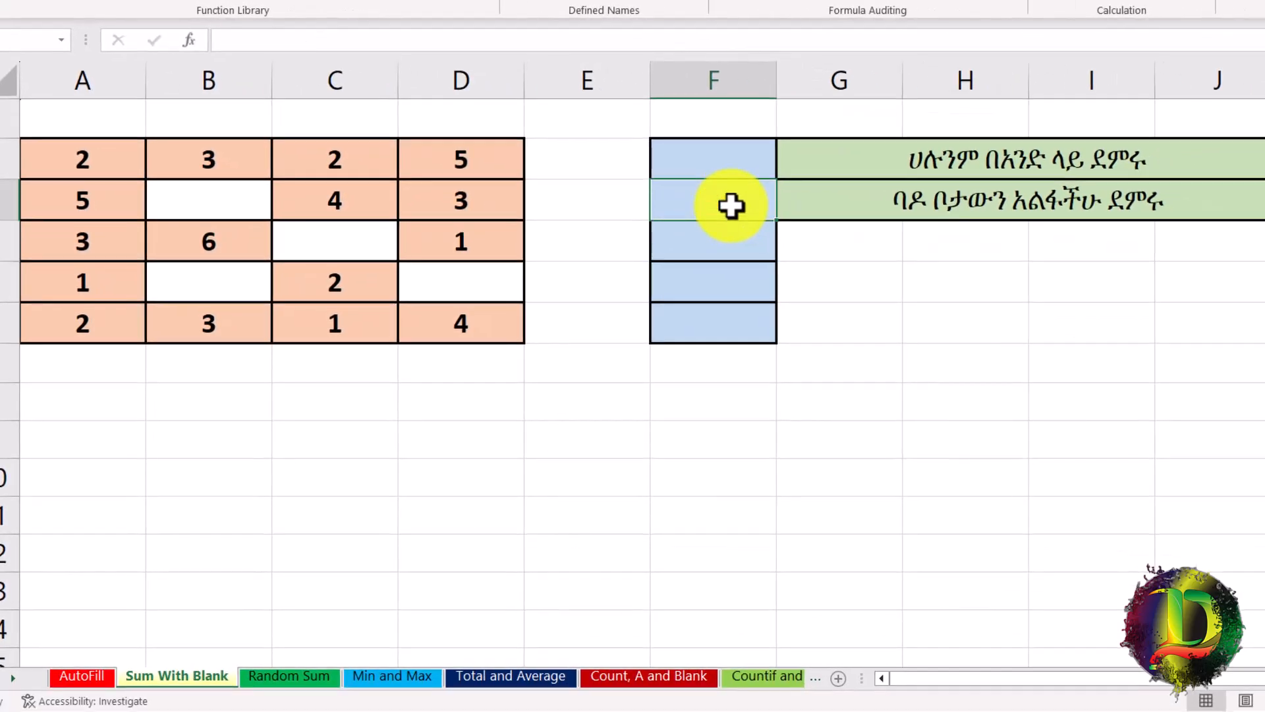
{"action": "left_click", "coordinate": [191, 42]}
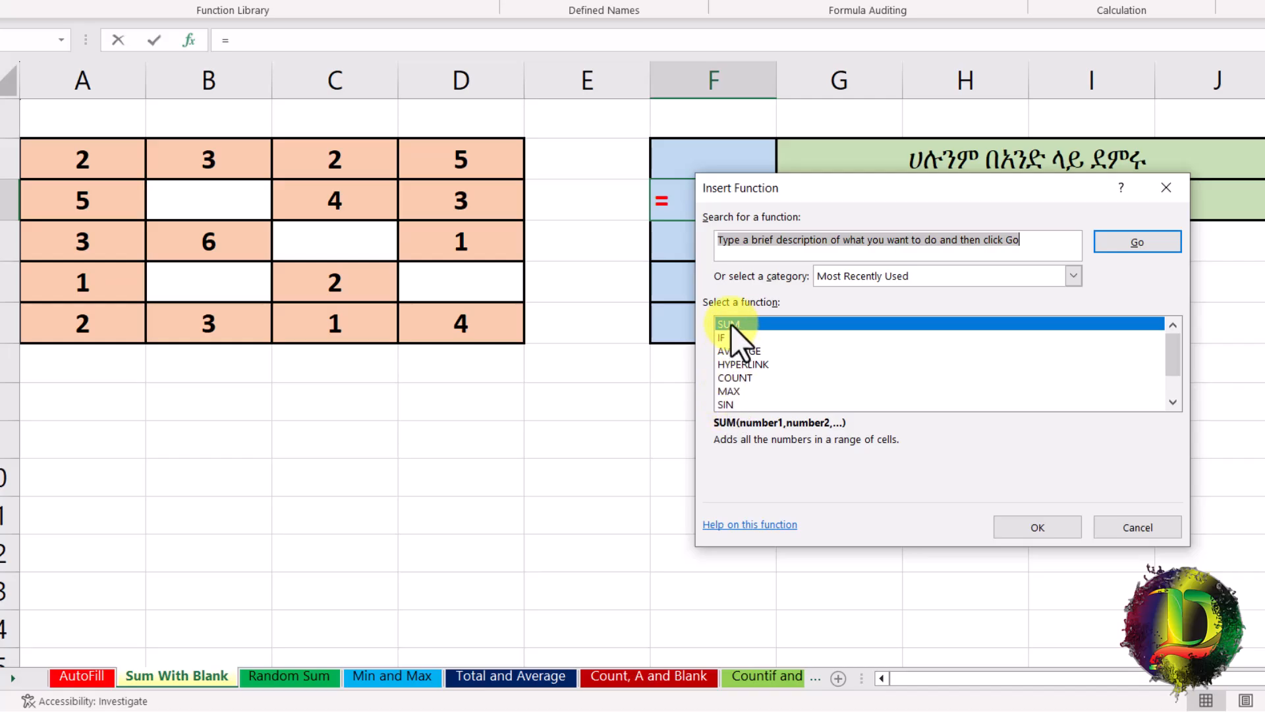
{"action": "left_click", "coordinate": [1021, 529]}
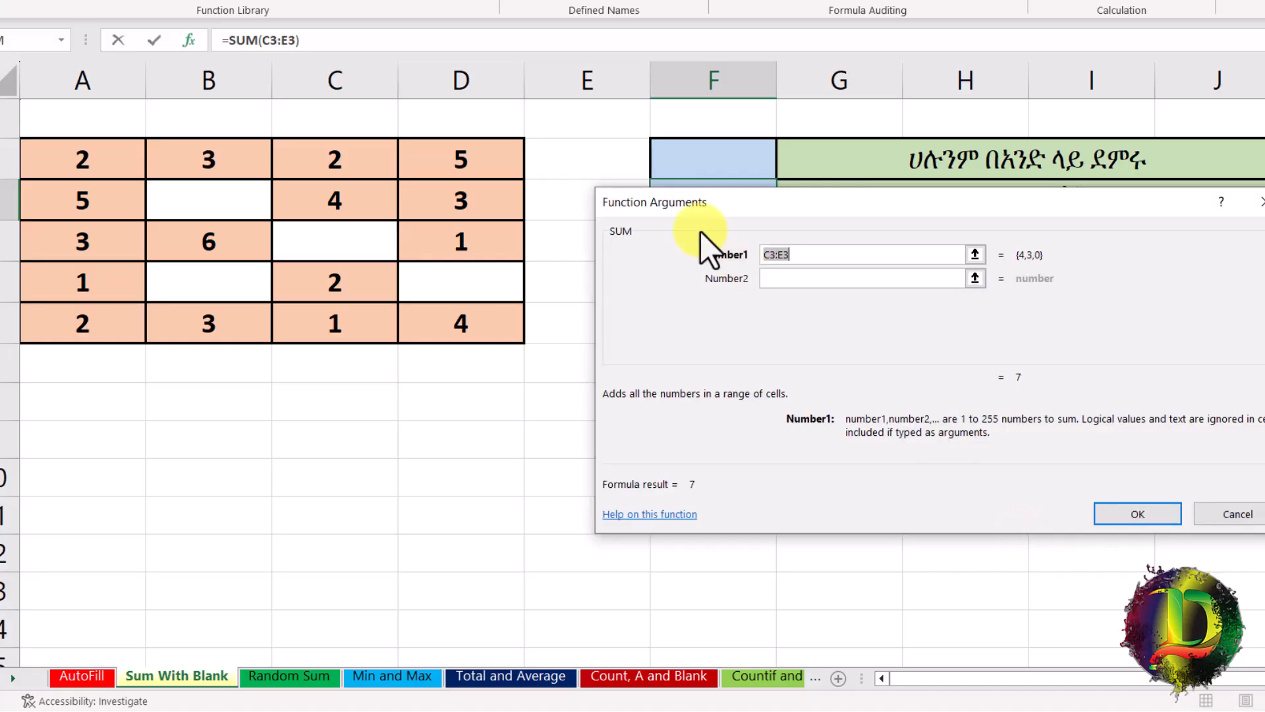
{"action": "left_click_drag", "start_coordinate": [689, 220], "coordinate": [856, 208]}
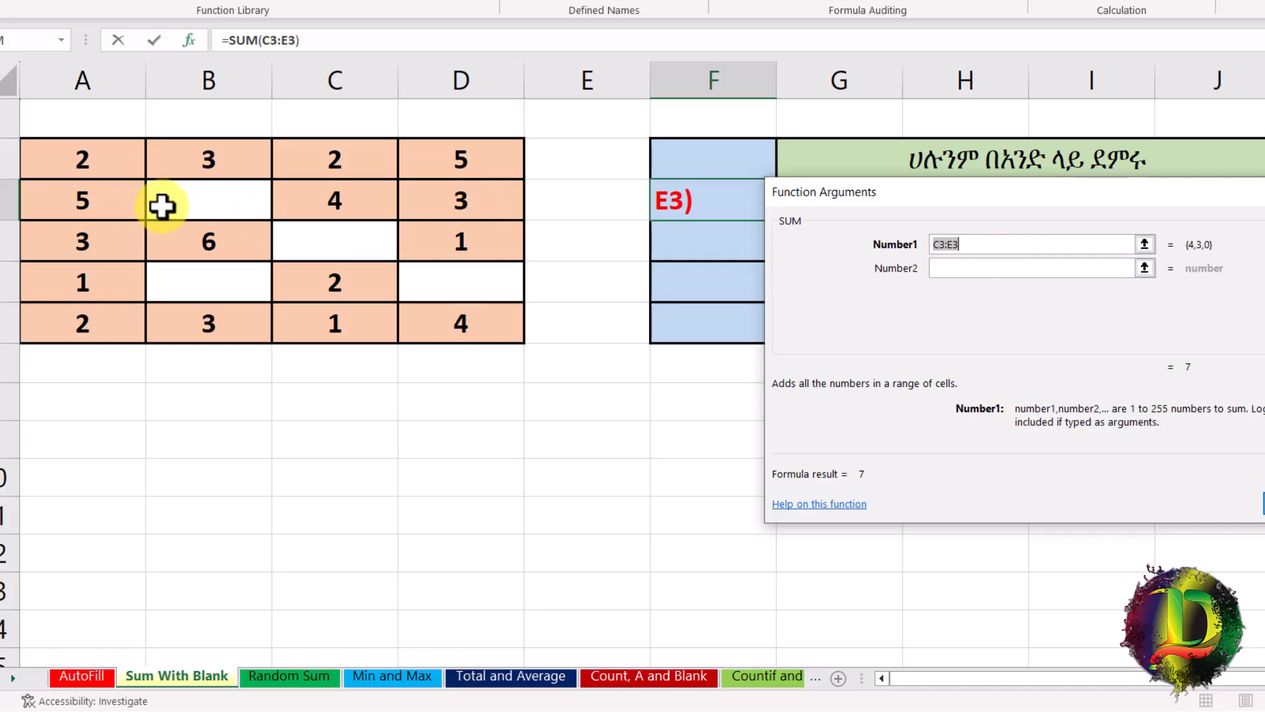
{"action": "left_click", "coordinate": [69, 198]}
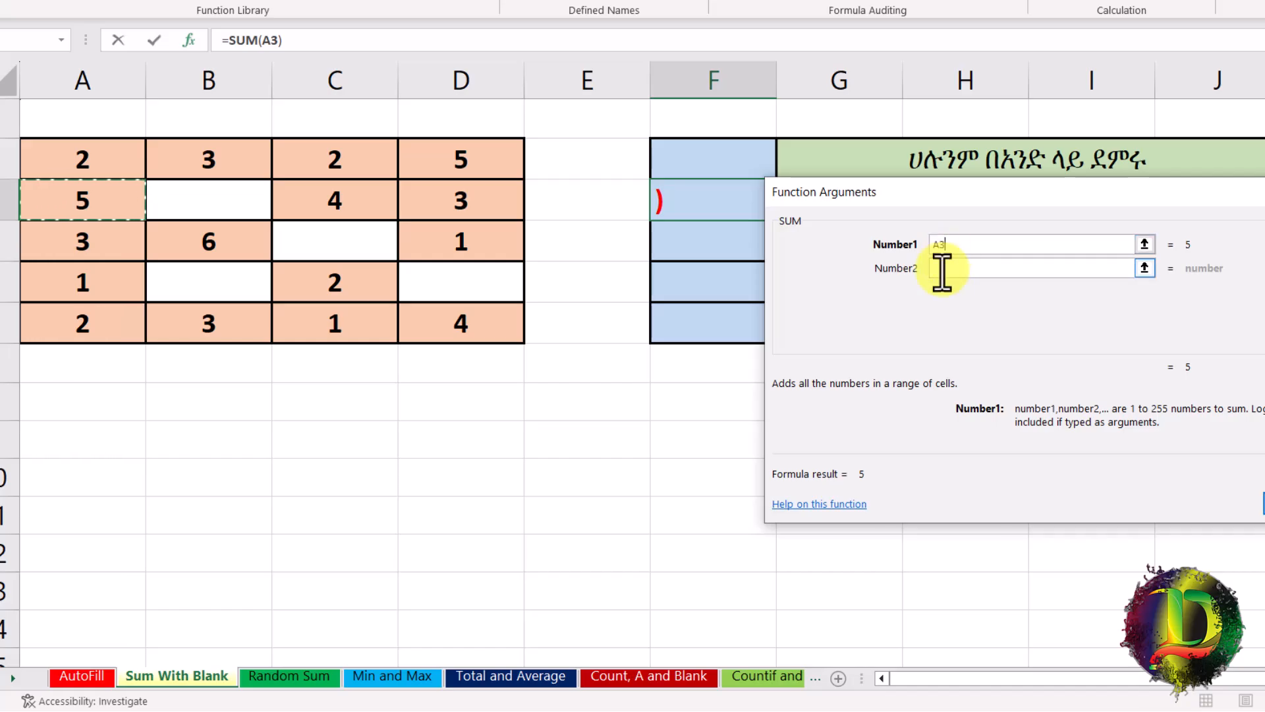
{"action": "left_click", "coordinate": [942, 269]}
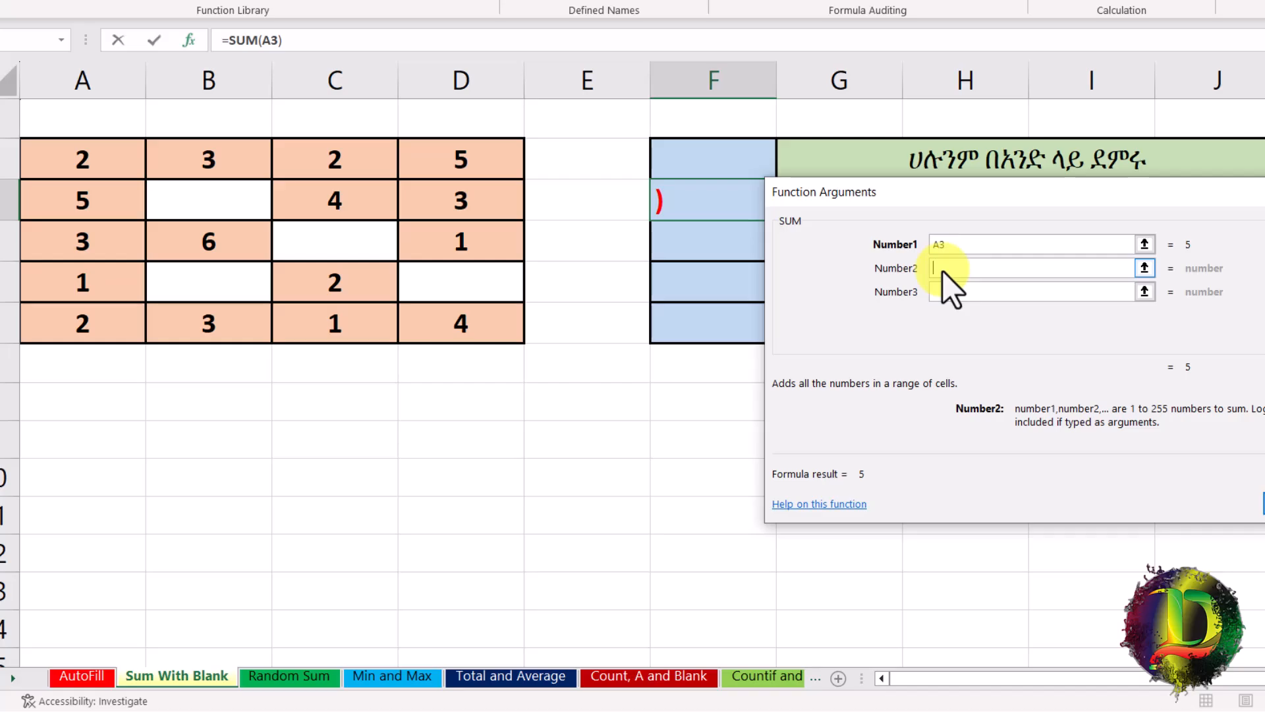
{"action": "left_click_drag", "start_coordinate": [301, 195], "coordinate": [474, 192]}
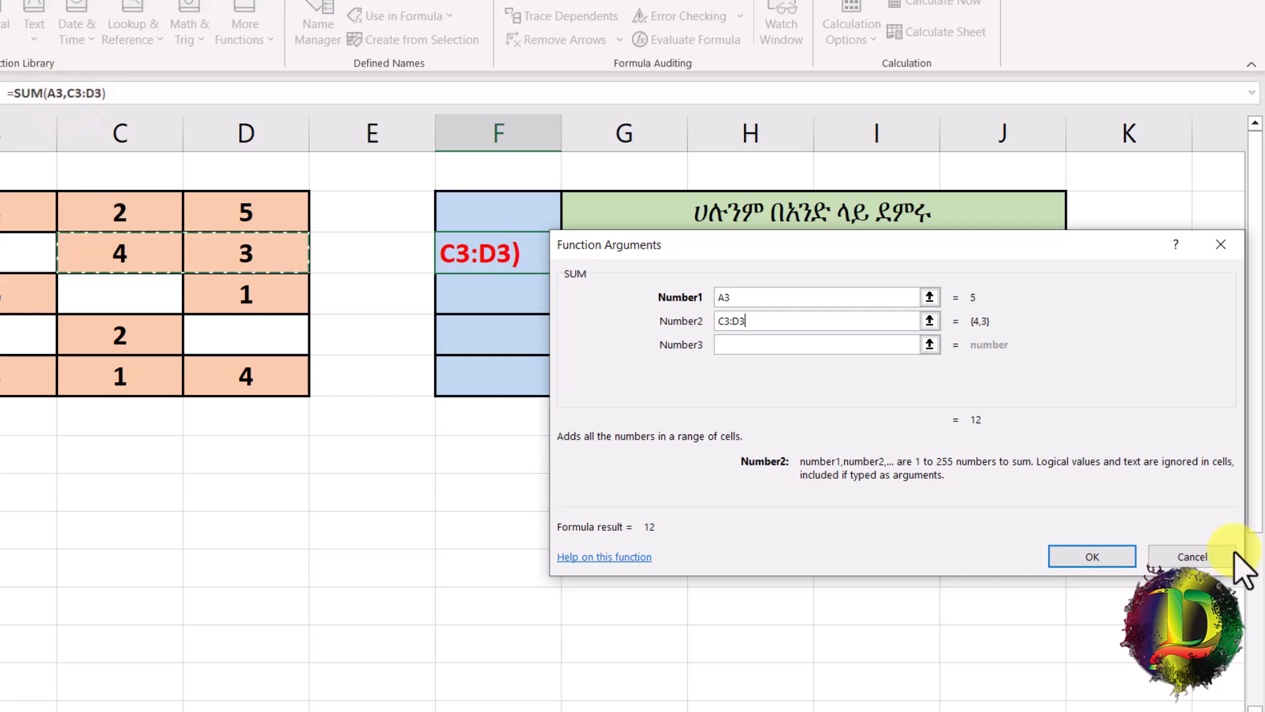
{"action": "left_click", "coordinate": [1087, 559]}
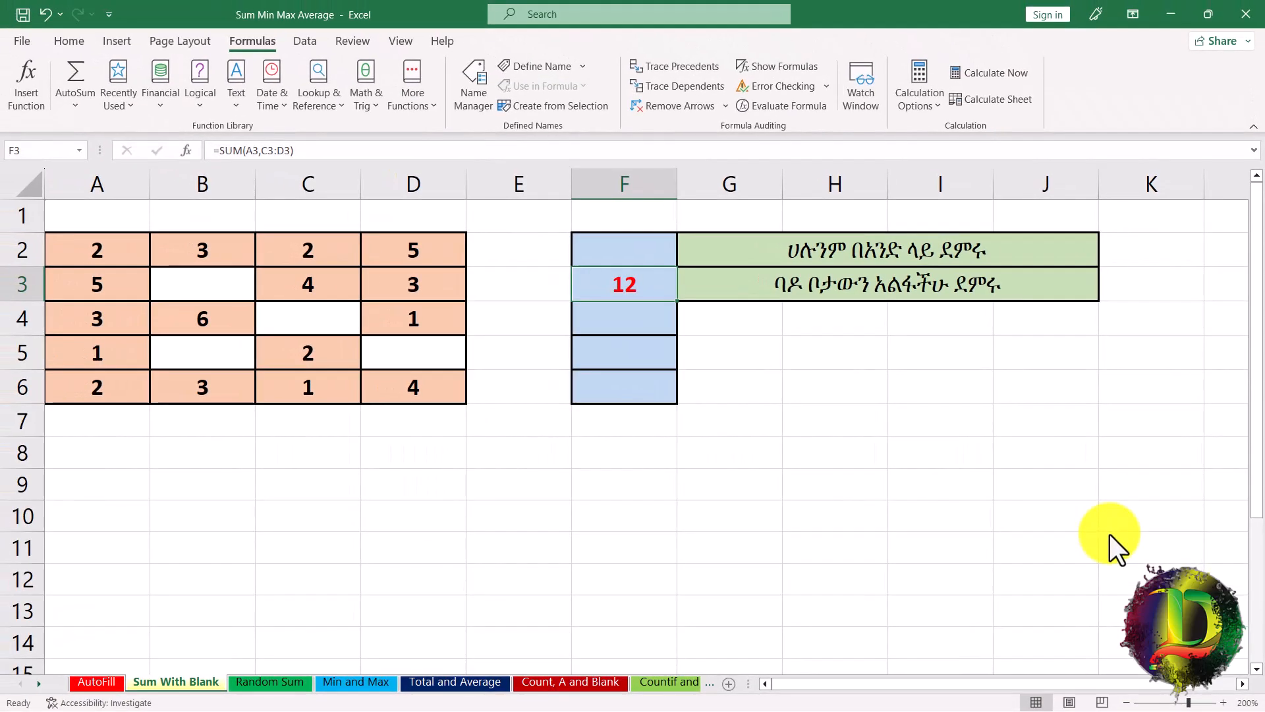
Step: Switch to the Min and Max sheet and select G3, the first result cell under Min
{"action": "left_click", "coordinate": [356, 682]}
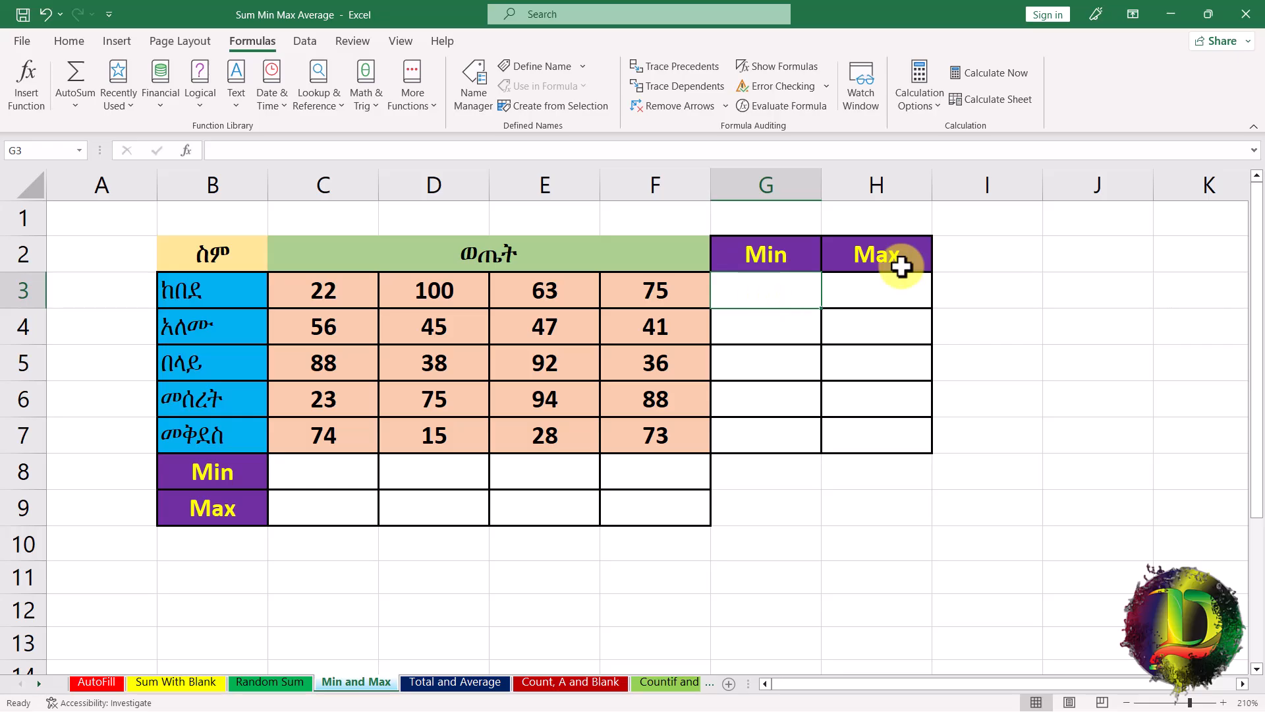
{"action": "left_click", "coordinate": [890, 293]}
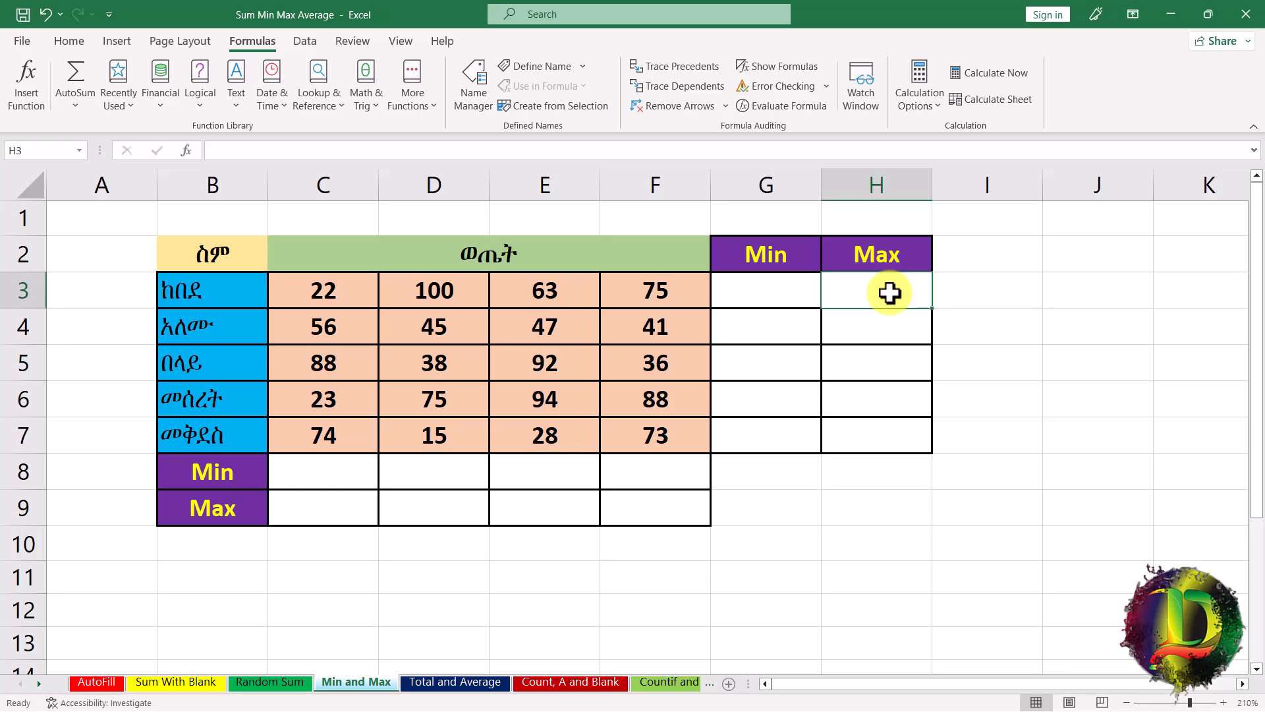
{"action": "left_click", "coordinate": [785, 294]}
Step: Enter =MIN(C3:F3) in G3 from the AutoSum functions and fill the formula down to G7
{"action": "left_click", "coordinate": [73, 40]}
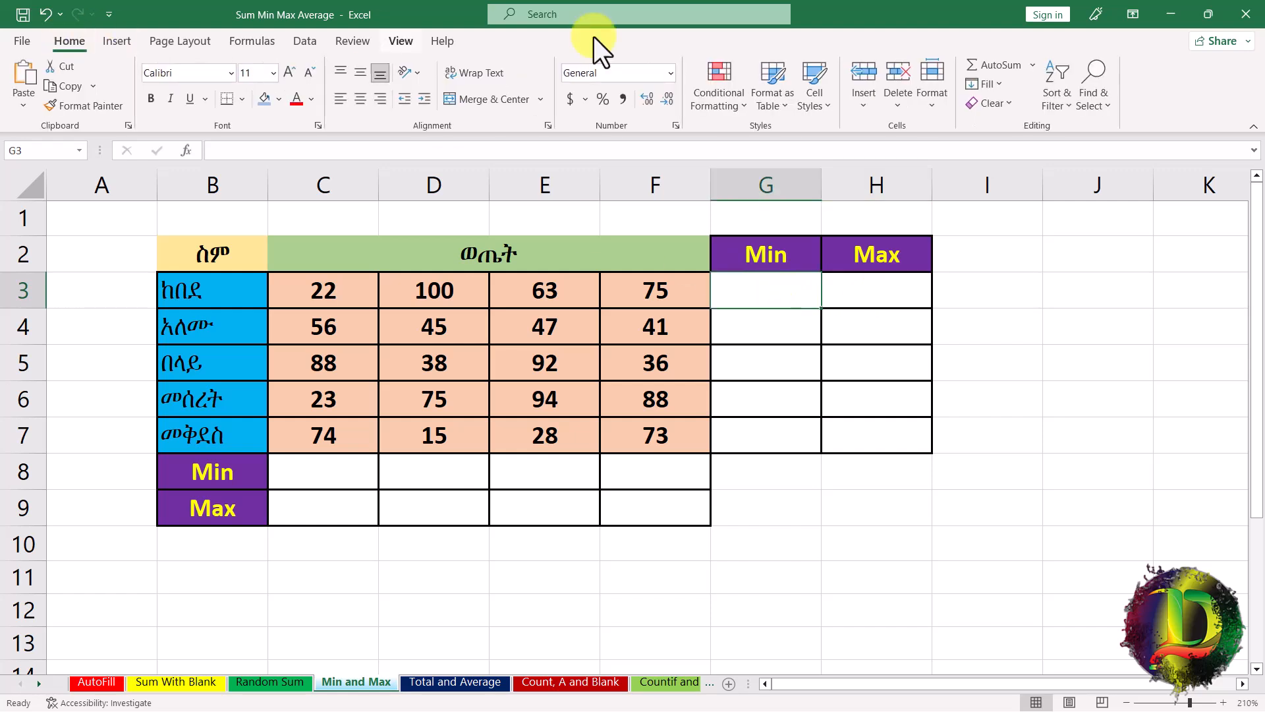
{"action": "left_click", "coordinate": [1031, 64]}
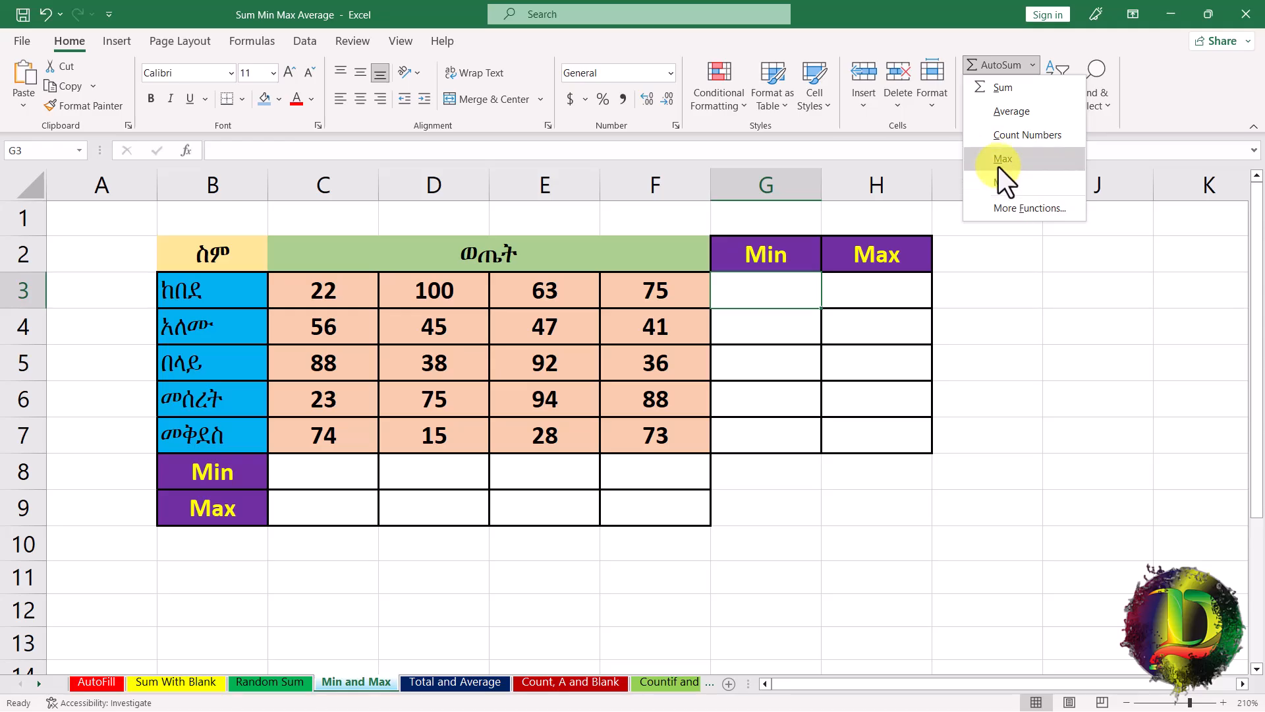
{"action": "left_click", "coordinate": [998, 166]}
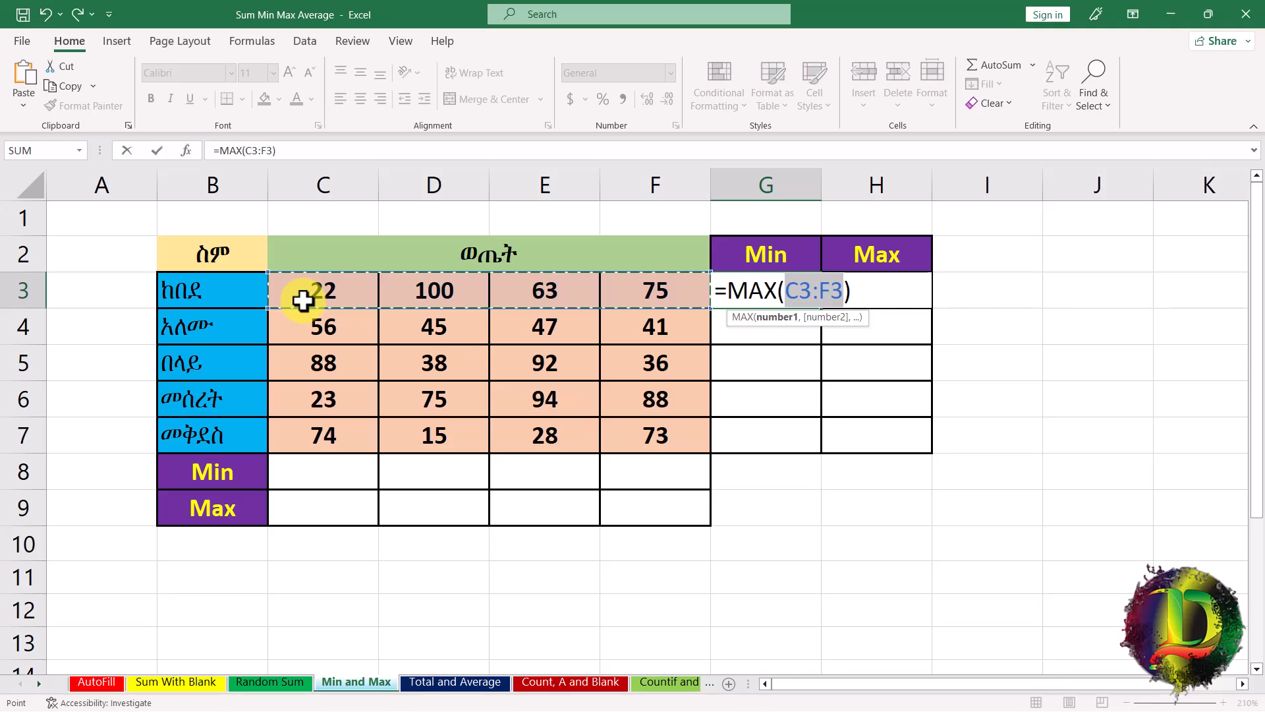
{"action": "left_click_drag", "start_coordinate": [302, 301], "coordinate": [645, 298]}
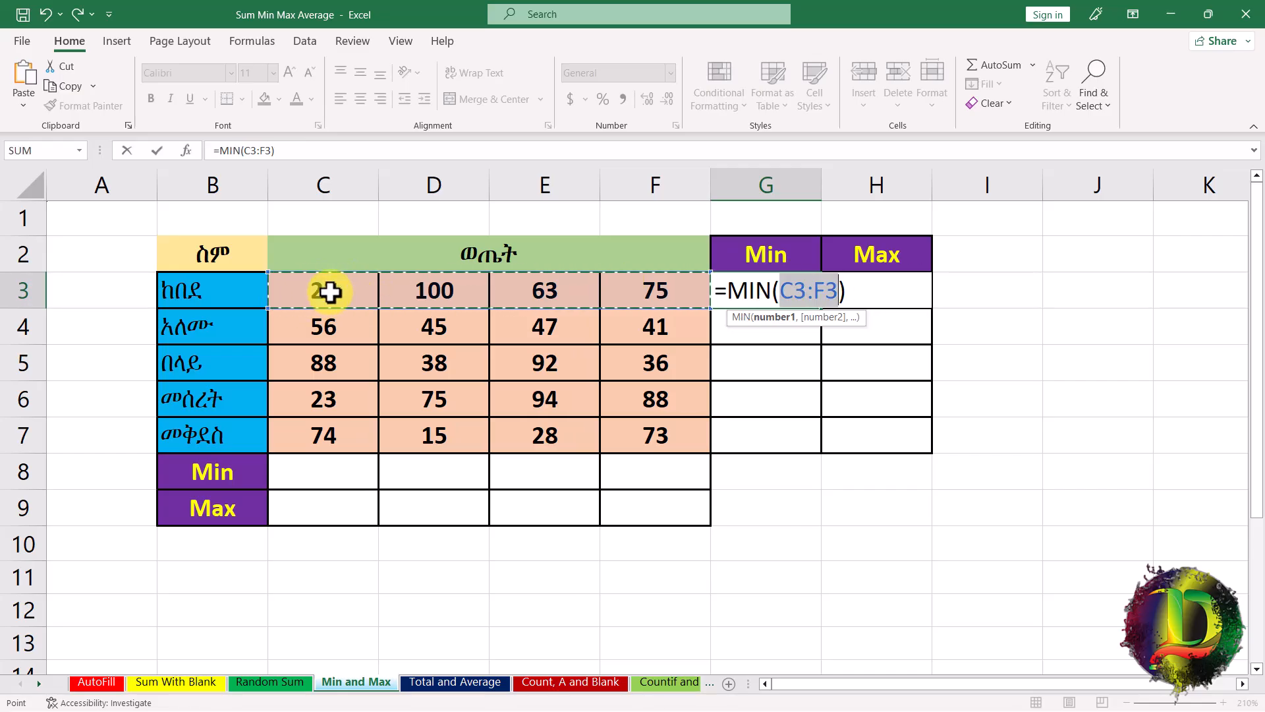
{"action": "key", "text": "Return"}
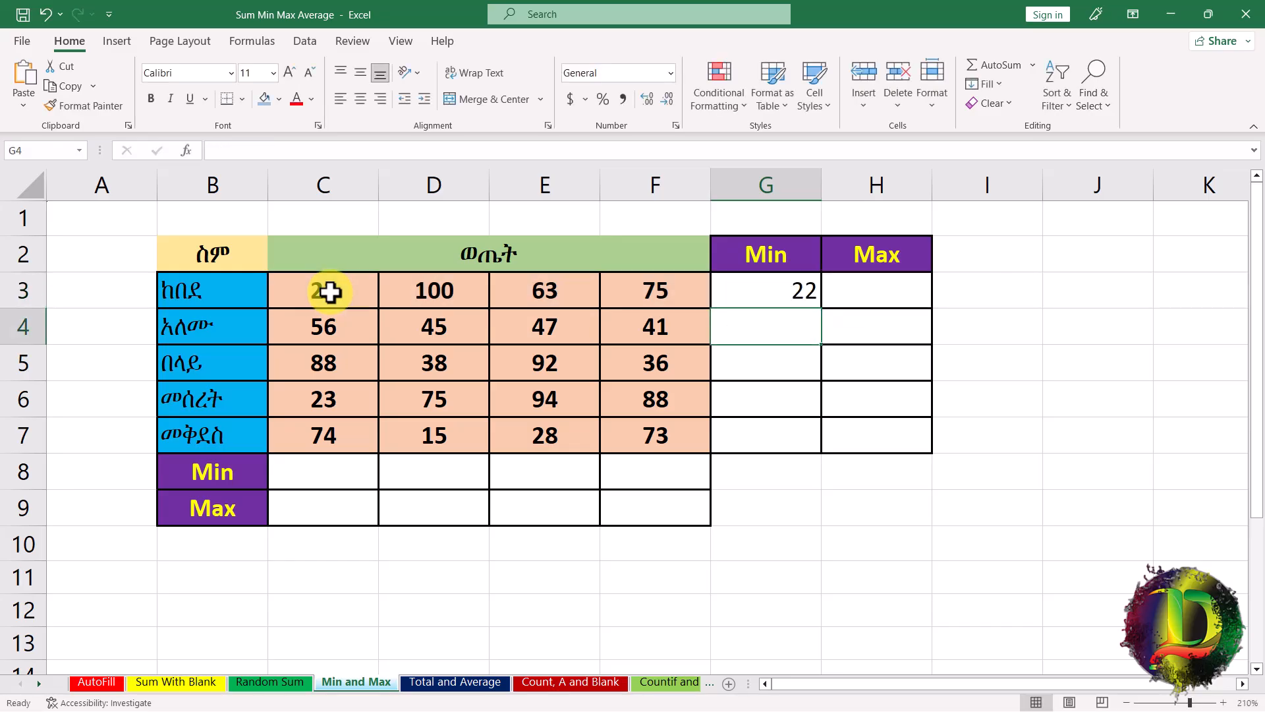
{"action": "left_click", "coordinate": [781, 296]}
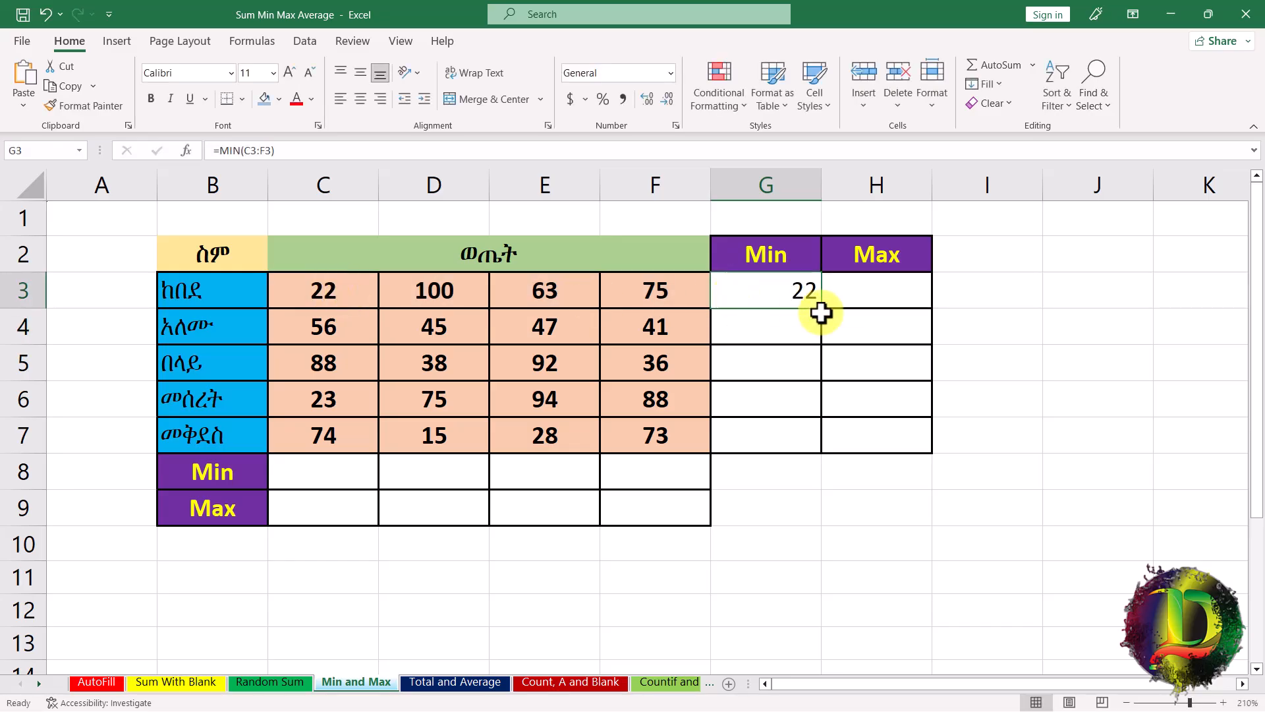
{"action": "left_click_drag", "start_coordinate": [822, 312], "coordinate": [804, 448]}
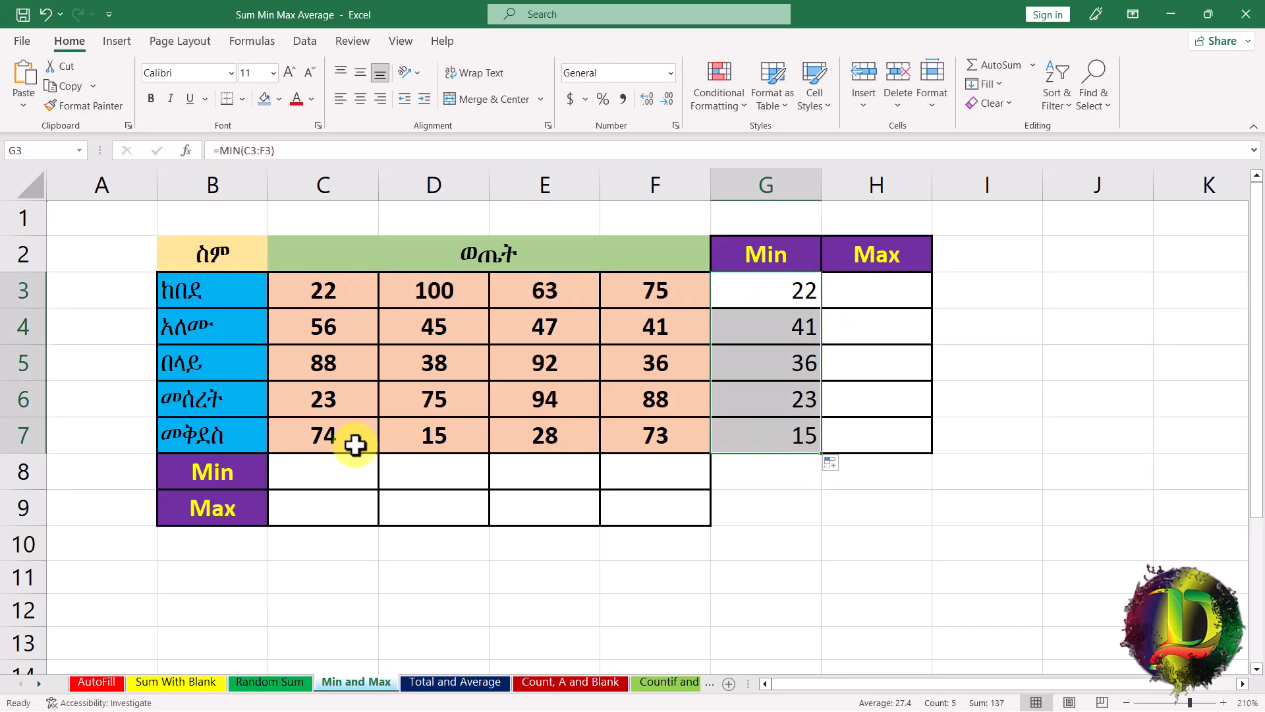
Step: Compare each row's scores in columns C to F with its minimum formula in G3:G7
{"action": "left_click_drag", "start_coordinate": [354, 443], "coordinate": [645, 449]}
{"action": "left_click", "coordinate": [777, 449]}
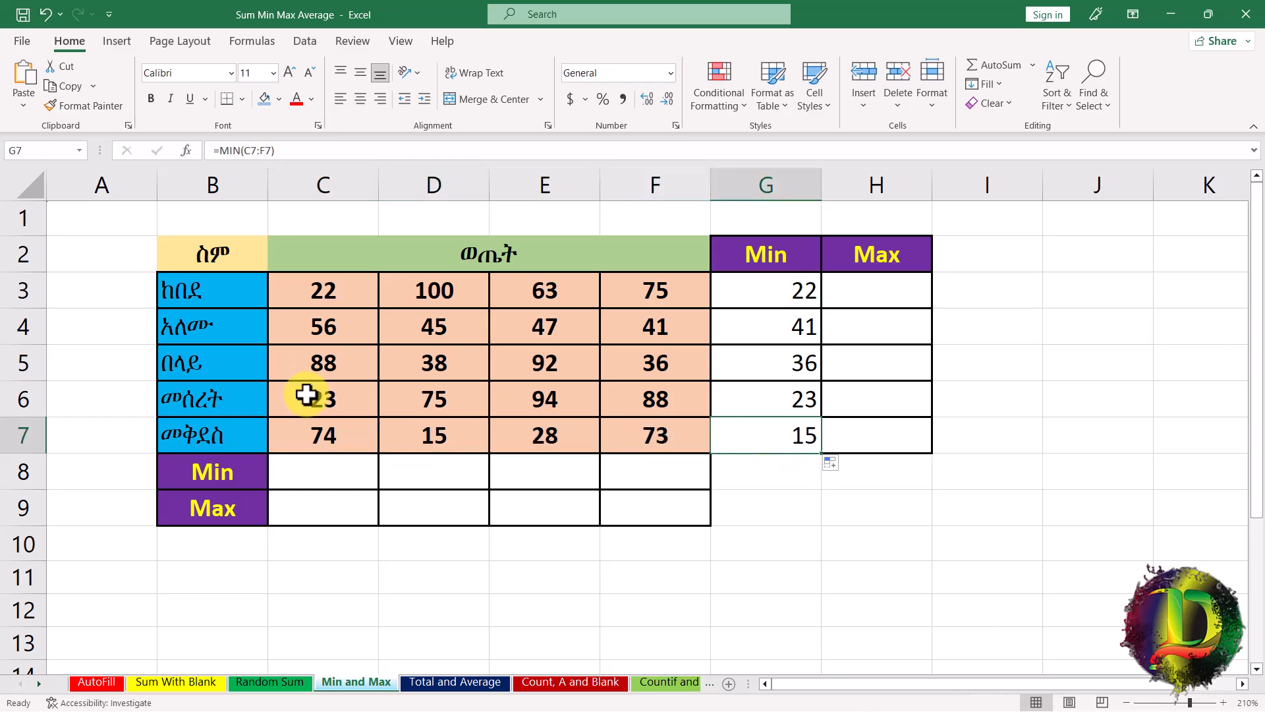
{"action": "left_click_drag", "start_coordinate": [308, 397], "coordinate": [619, 401]}
{"action": "left_click", "coordinate": [813, 401]}
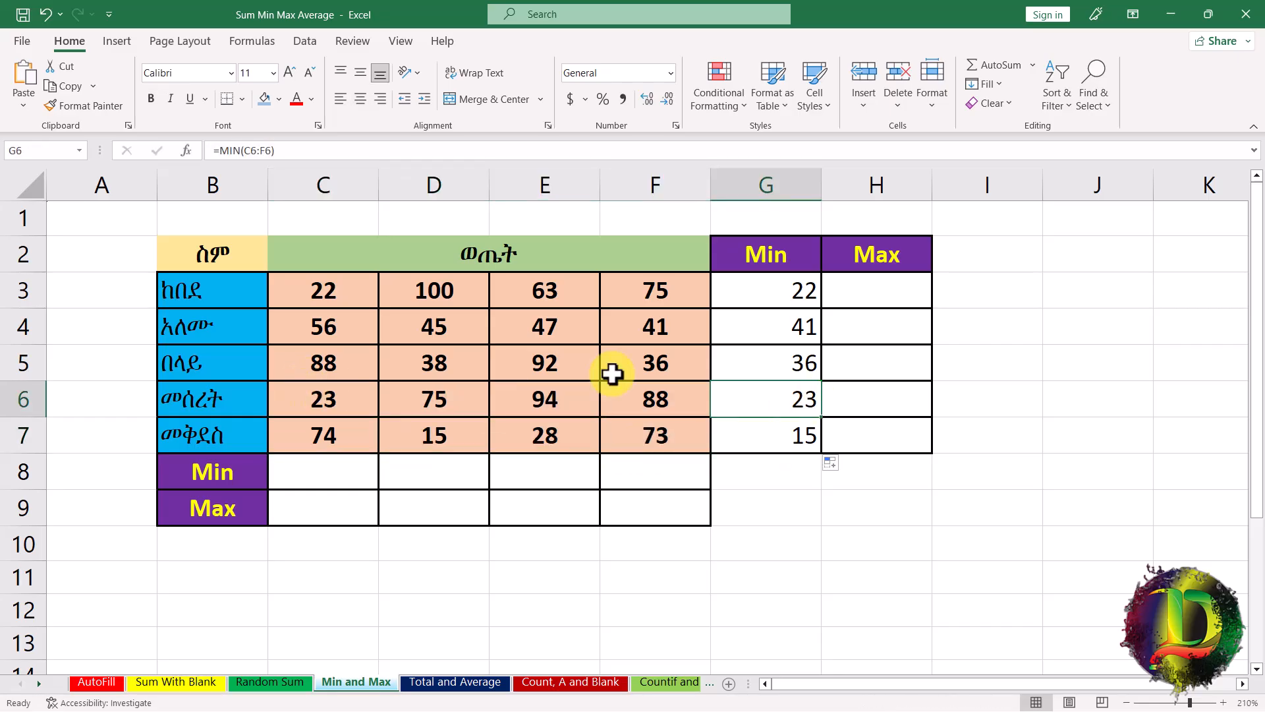
{"action": "left_click_drag", "start_coordinate": [336, 361], "coordinate": [667, 363]}
{"action": "left_click", "coordinate": [780, 364]}
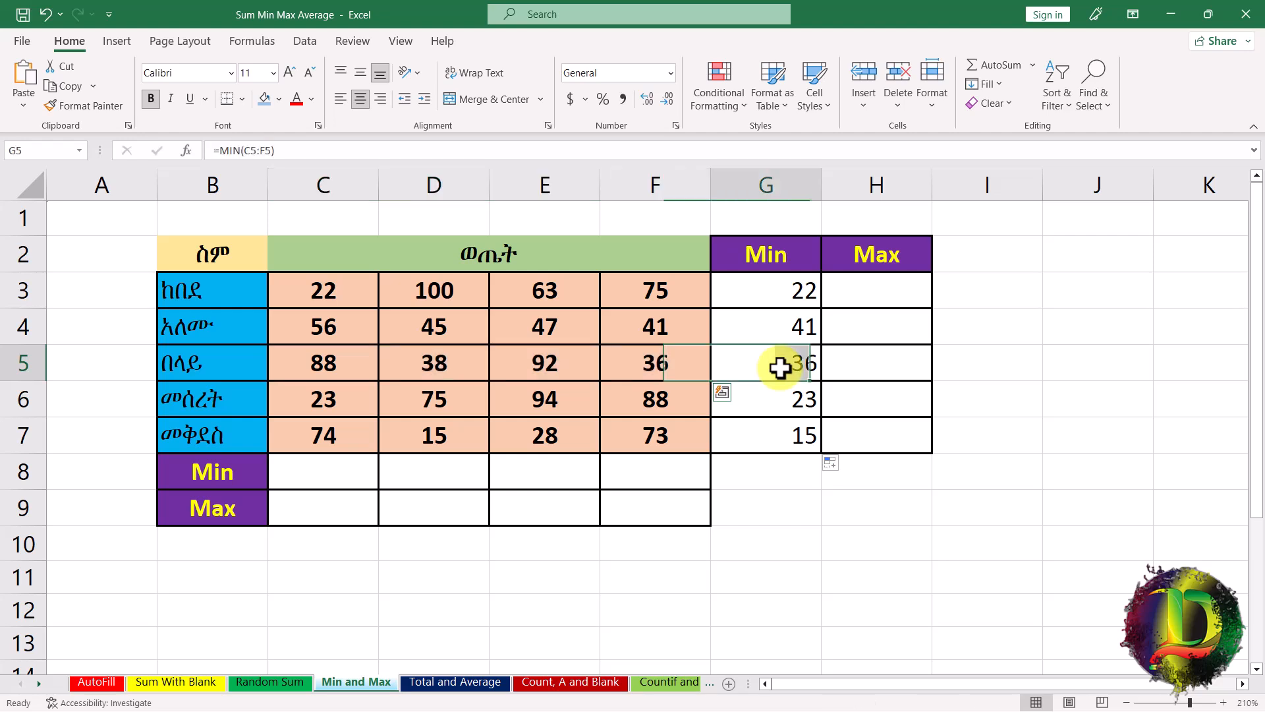
{"action": "left_click_drag", "start_coordinate": [781, 289], "coordinate": [777, 435]}
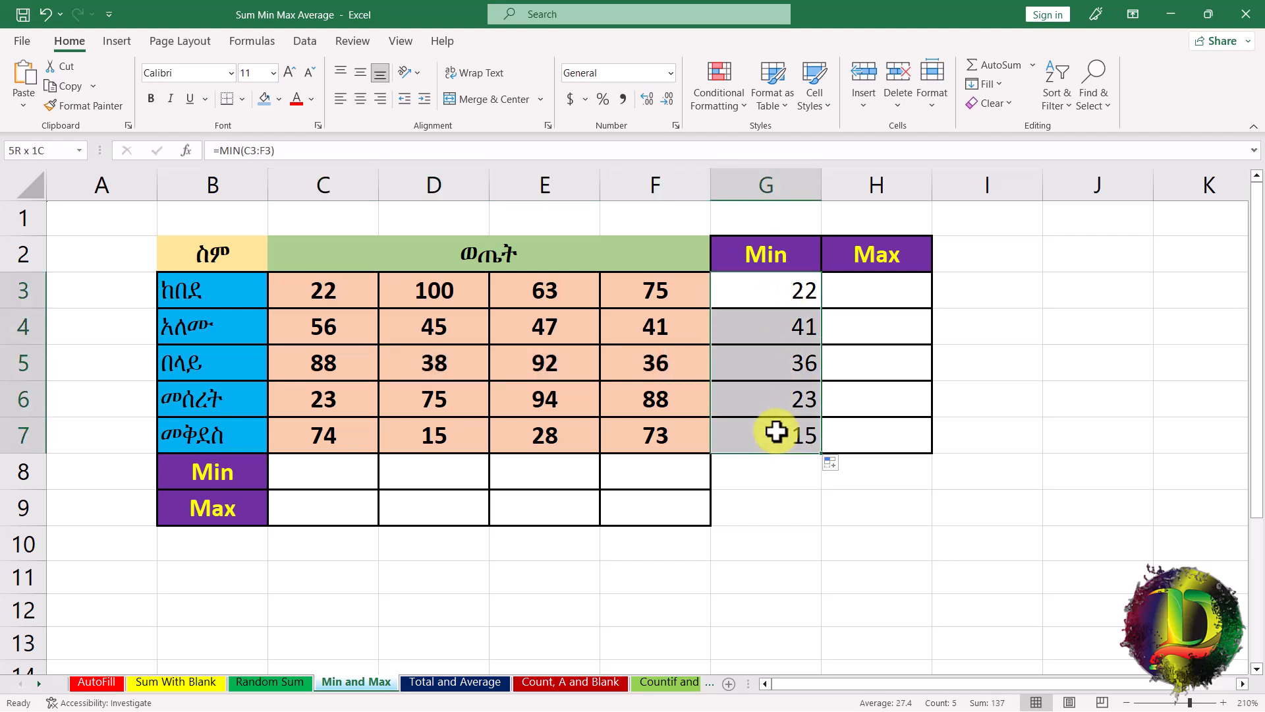
{"action": "left_click_drag", "start_coordinate": [316, 296], "coordinate": [629, 293]}
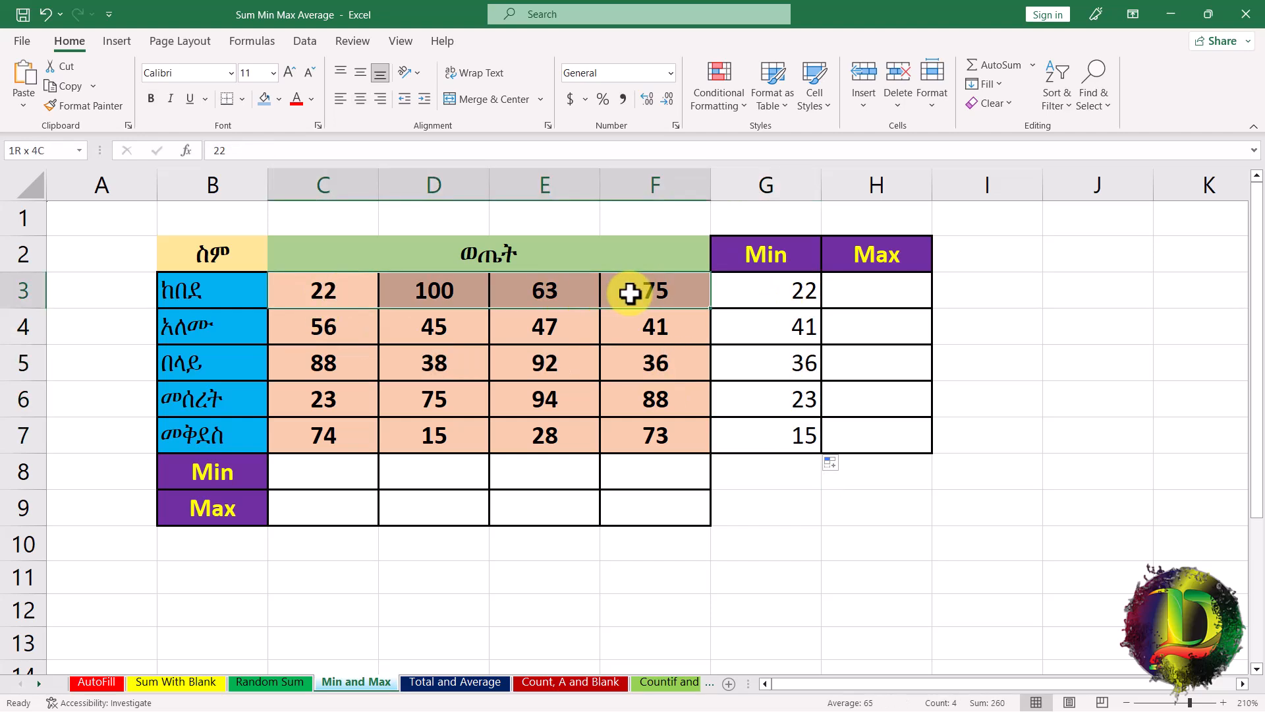
{"action": "left_click", "coordinate": [762, 319]}
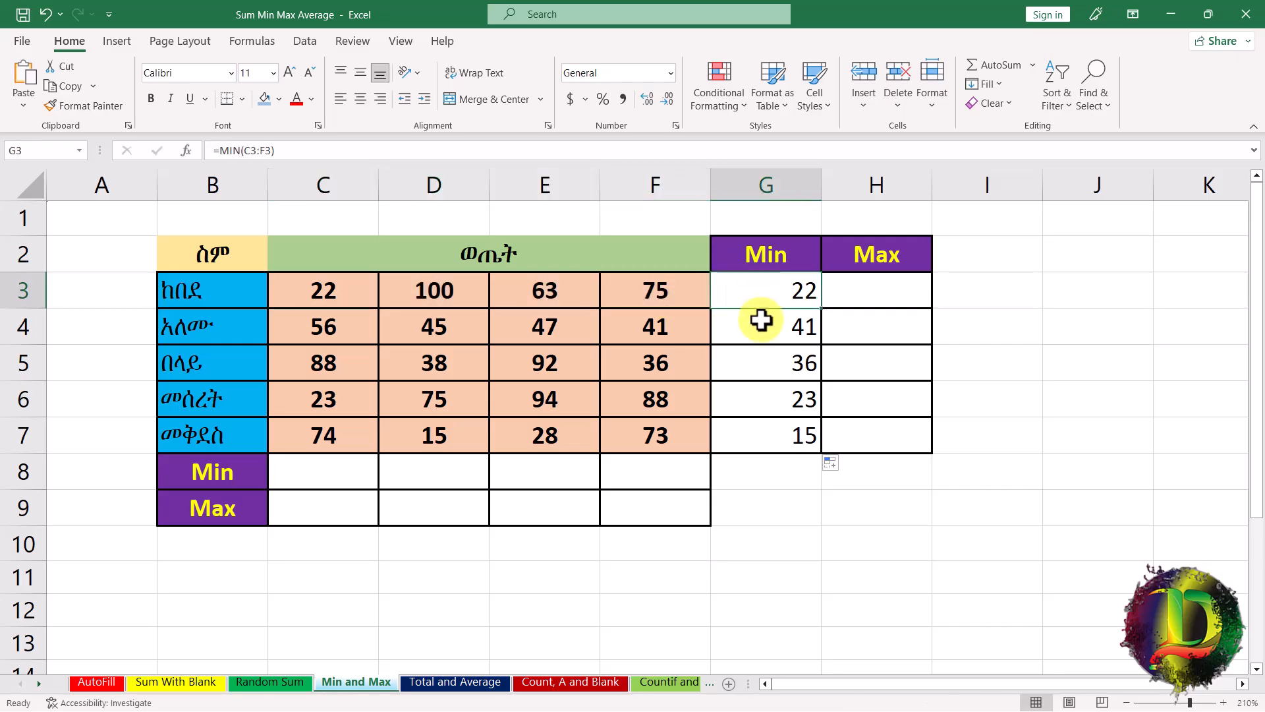
{"action": "left_click", "coordinate": [763, 372]}
{"action": "left_click", "coordinate": [768, 398]}
{"action": "left_click", "coordinate": [773, 438]}
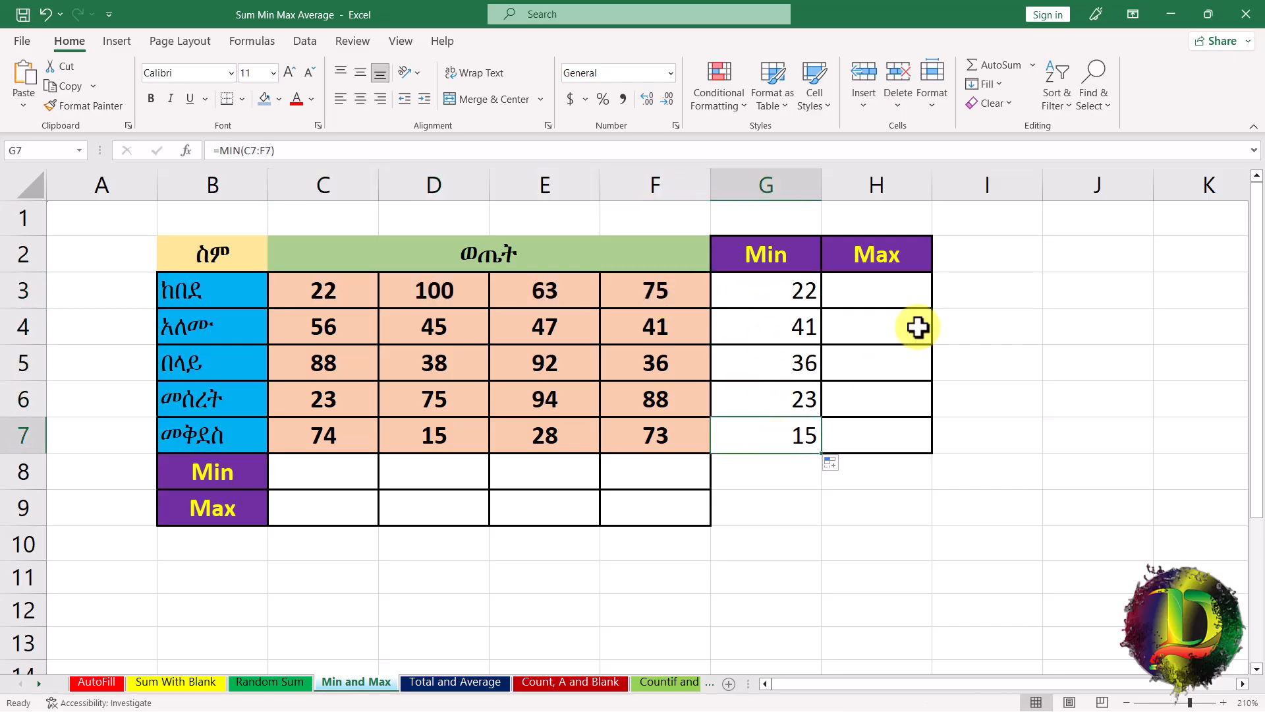
Step: Write the formula =MAX(C3:F3) in H3 to get the highest score of row 3
{"action": "left_click", "coordinate": [870, 290]}
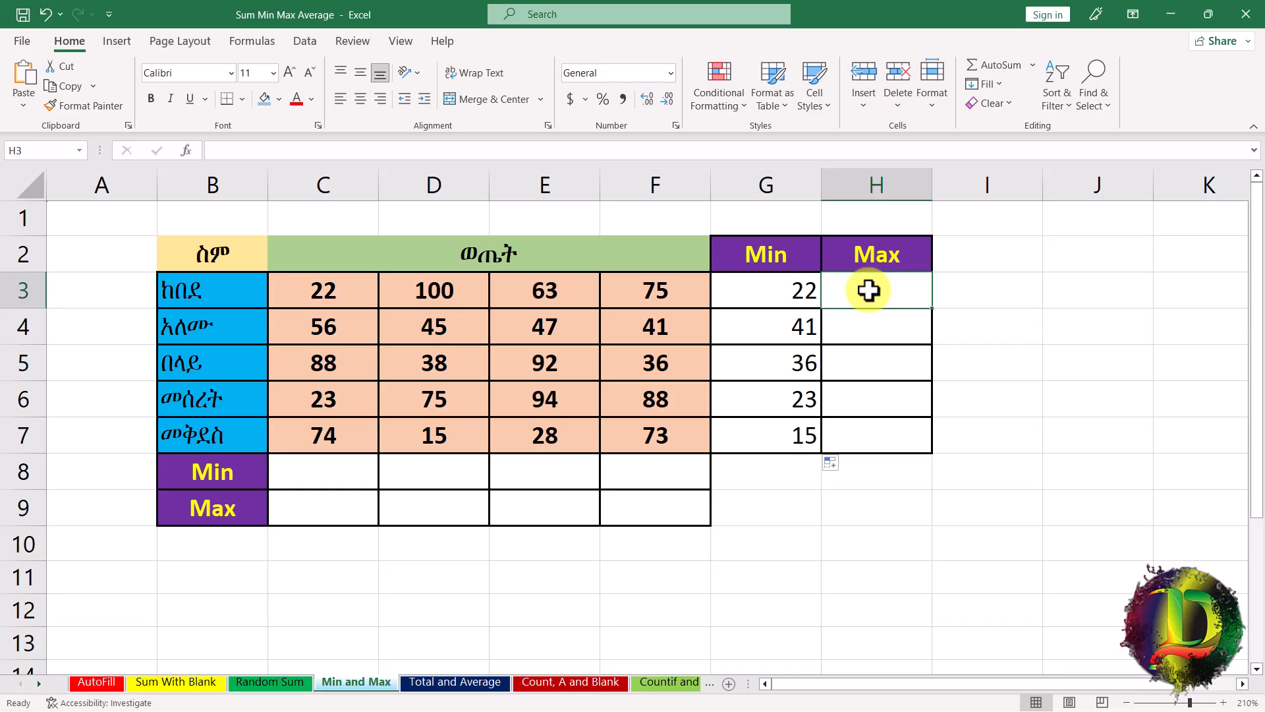
{"action": "type", "text": "=max"}
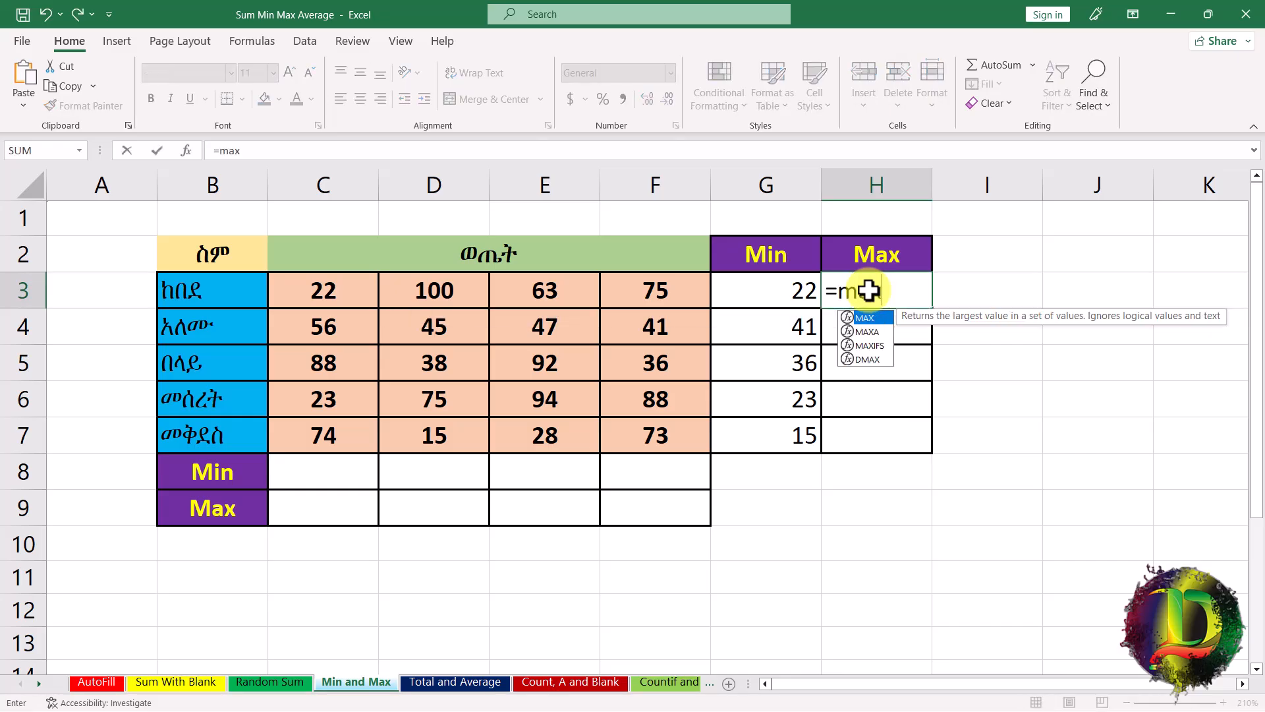
{"action": "key", "text": "Tab"}
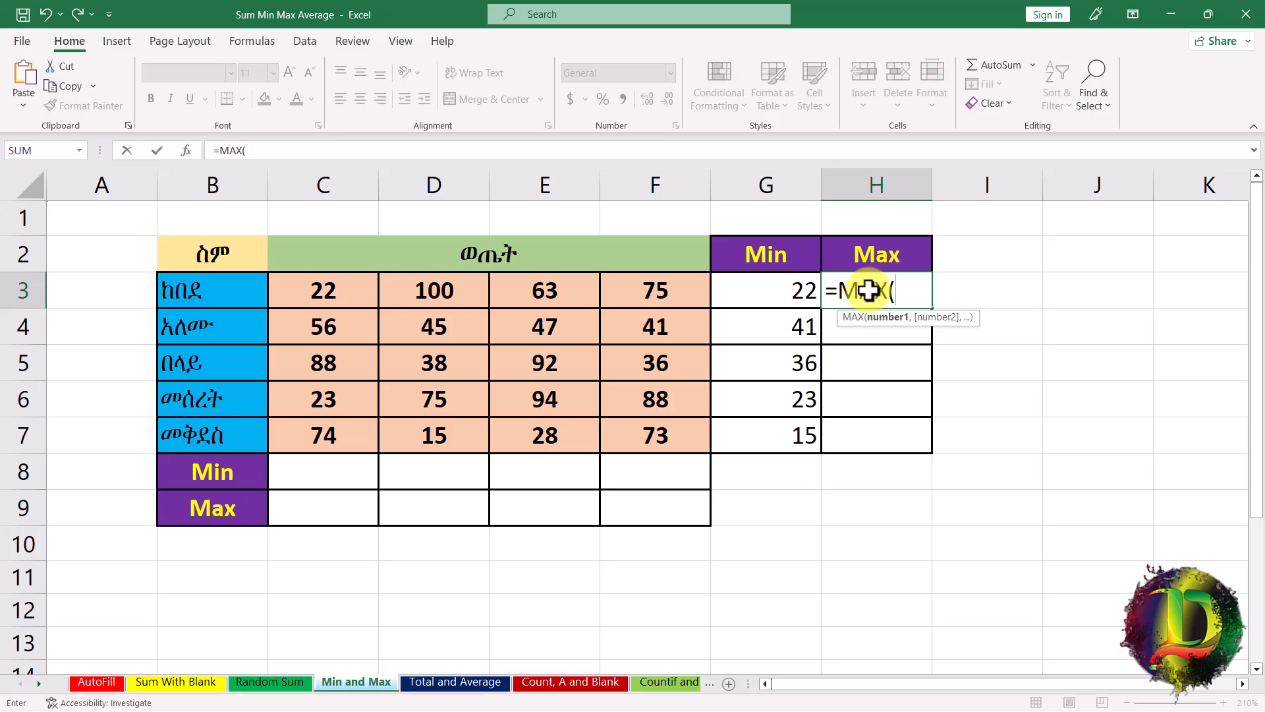
{"action": "left_click_drag", "start_coordinate": [319, 290], "coordinate": [697, 287]}
{"action": "key", "text": "Return"}
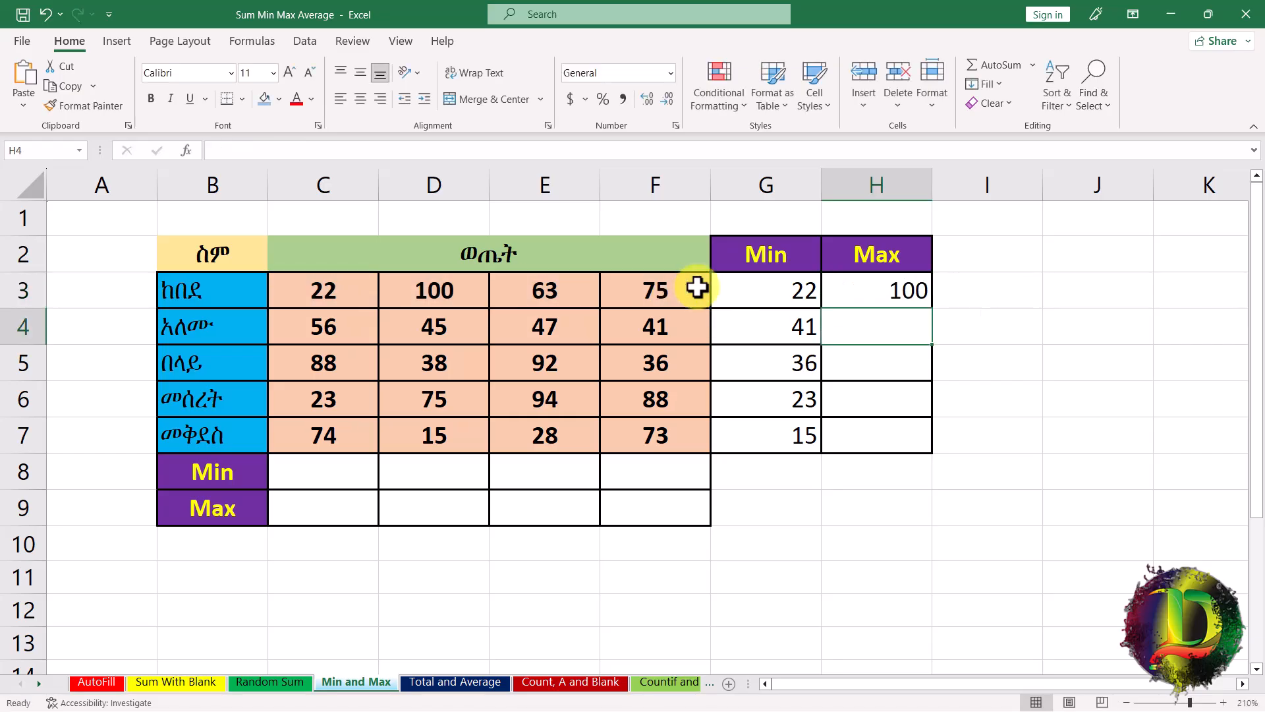
Step: Check the scores of rows 4 and 5, and fill the MAX formula from H3 down to H7
{"action": "left_click_drag", "start_coordinate": [318, 323], "coordinate": [633, 326]}
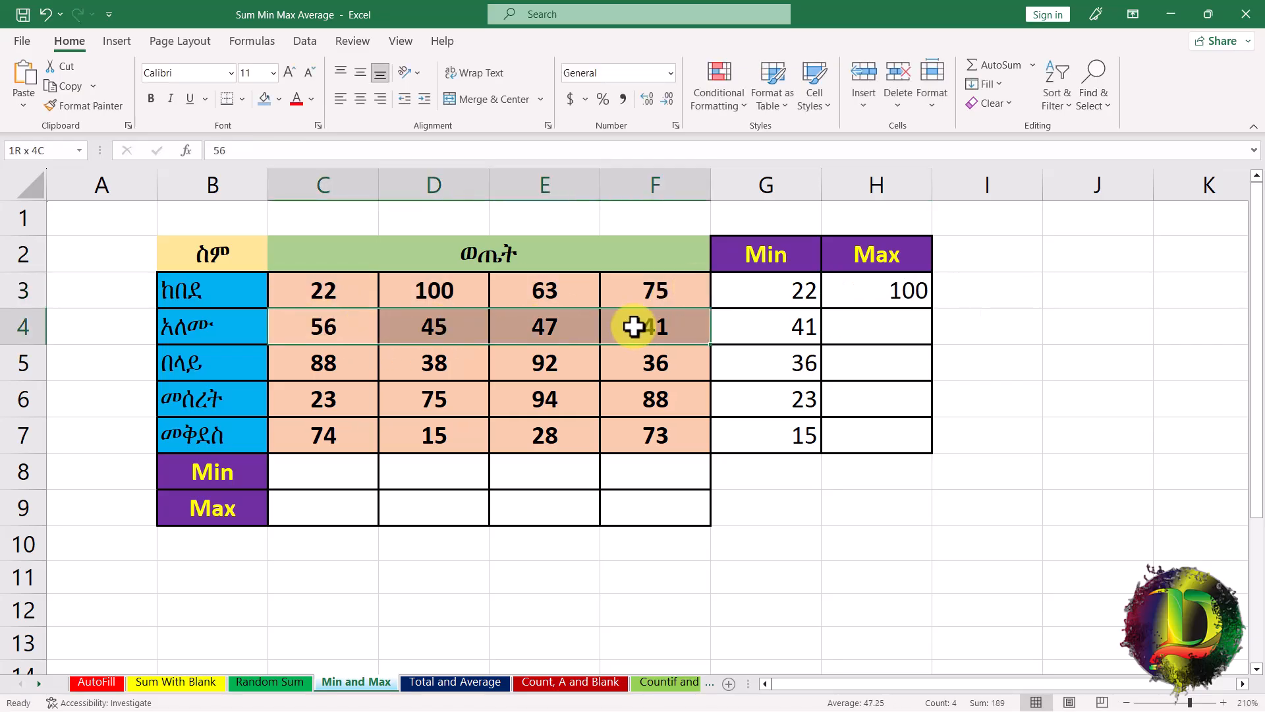
{"action": "left_click", "coordinate": [840, 325]}
{"action": "left_click_drag", "start_coordinate": [327, 364], "coordinate": [623, 365]}
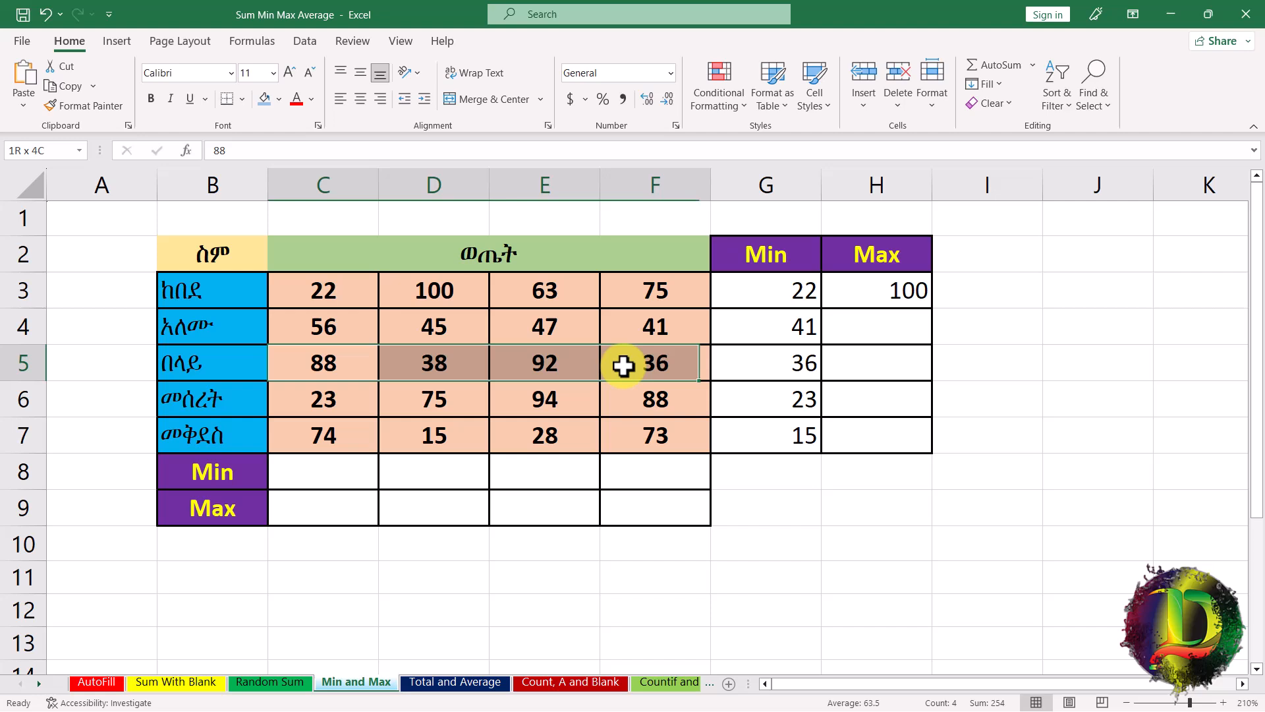
{"action": "left_click", "coordinate": [839, 362]}
{"action": "left_click", "coordinate": [899, 280]}
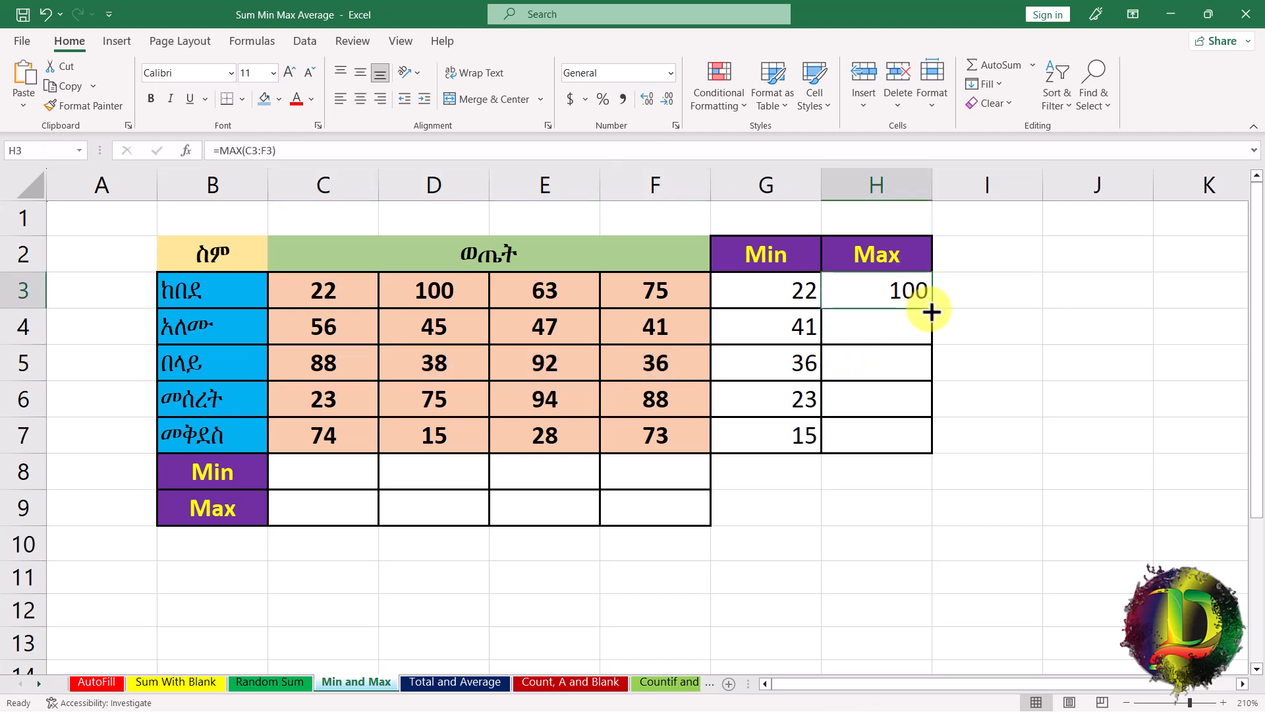
{"action": "left_click_drag", "start_coordinate": [931, 313], "coordinate": [931, 448]}
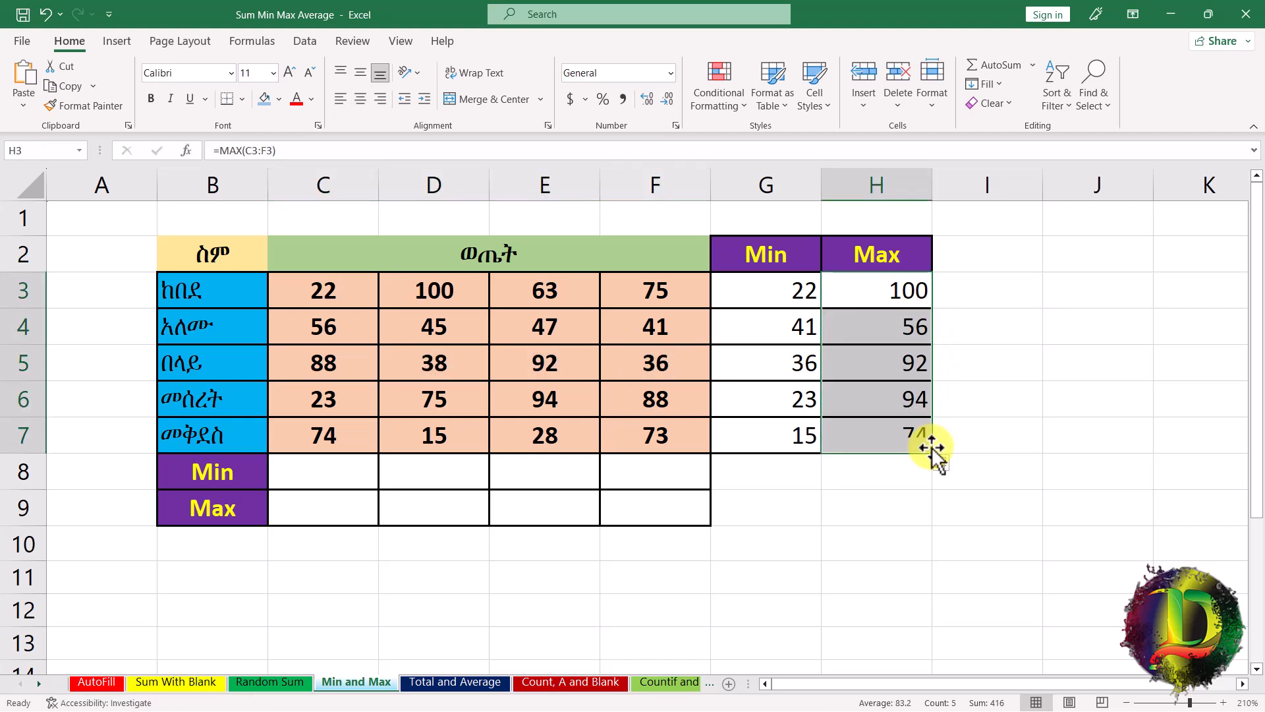
Step: Enter =MIN(C3:F7) in H10 to find the whole table's lowest score, check it against the scores, and clear the cell
{"action": "left_click_drag", "start_coordinate": [301, 285], "coordinate": [641, 430]}
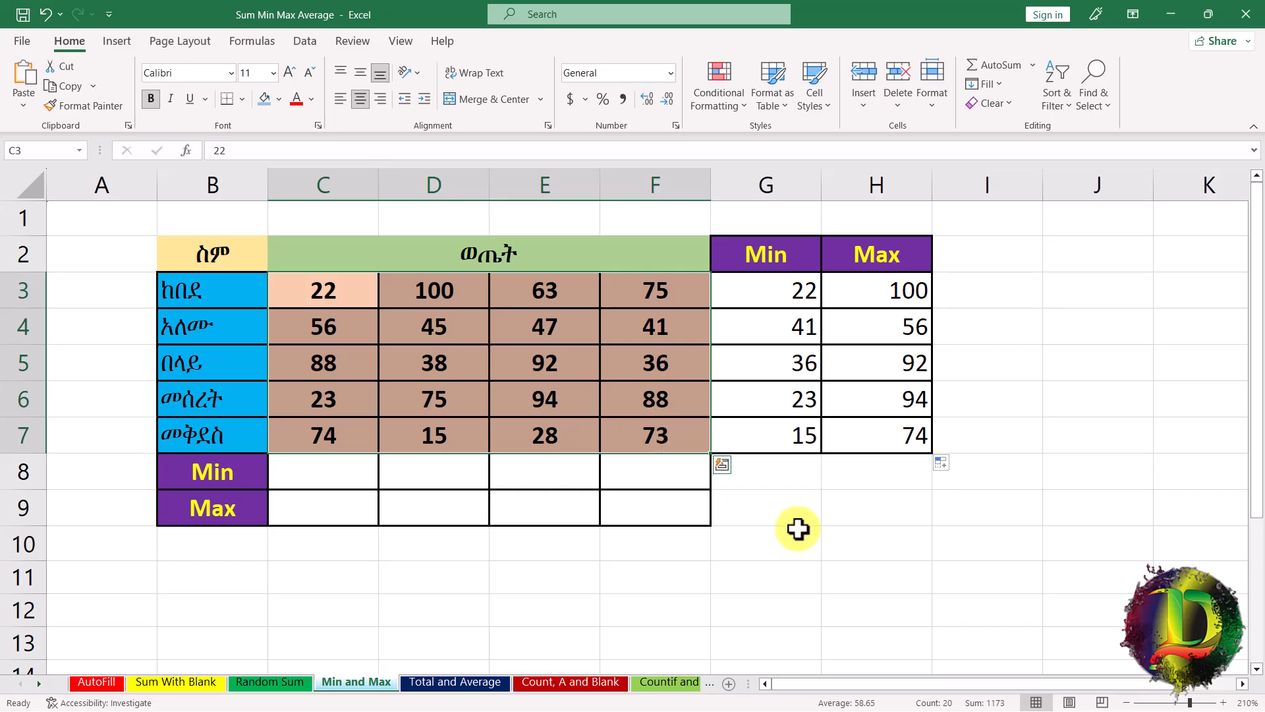
{"action": "left_click", "coordinate": [856, 541]}
{"action": "type", "text": "=min"}
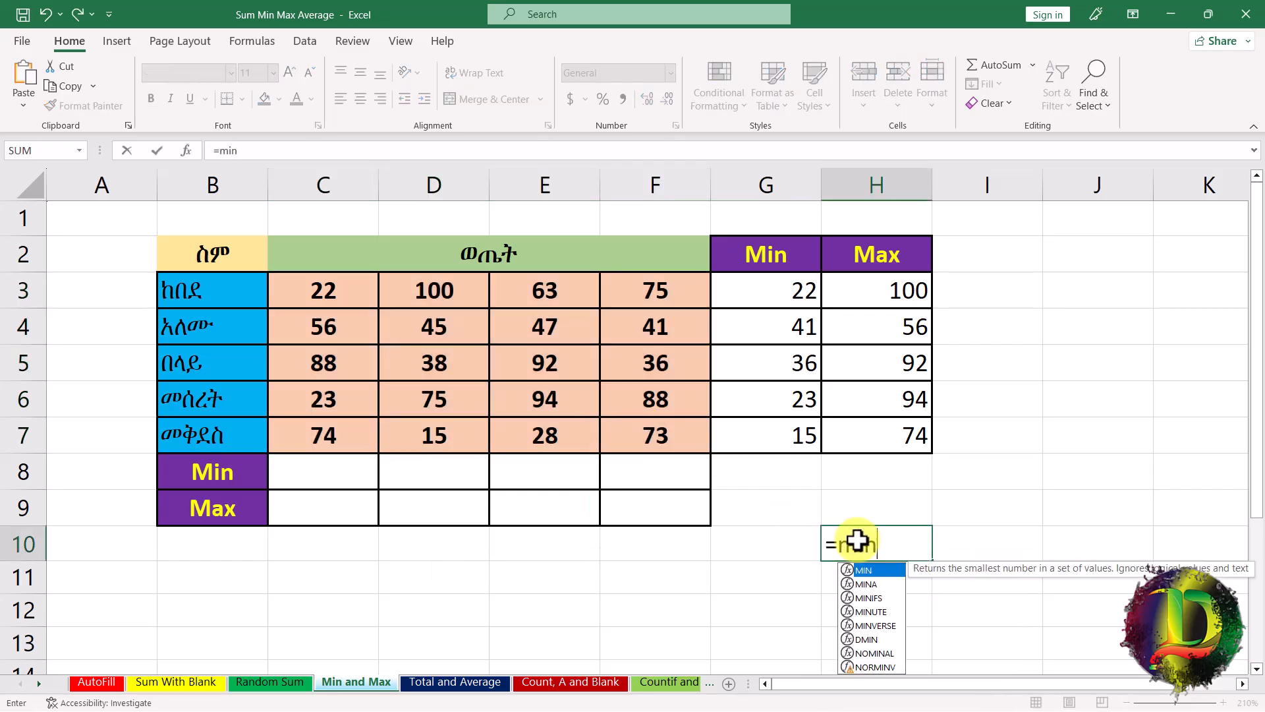
{"action": "key", "text": "Tab"}
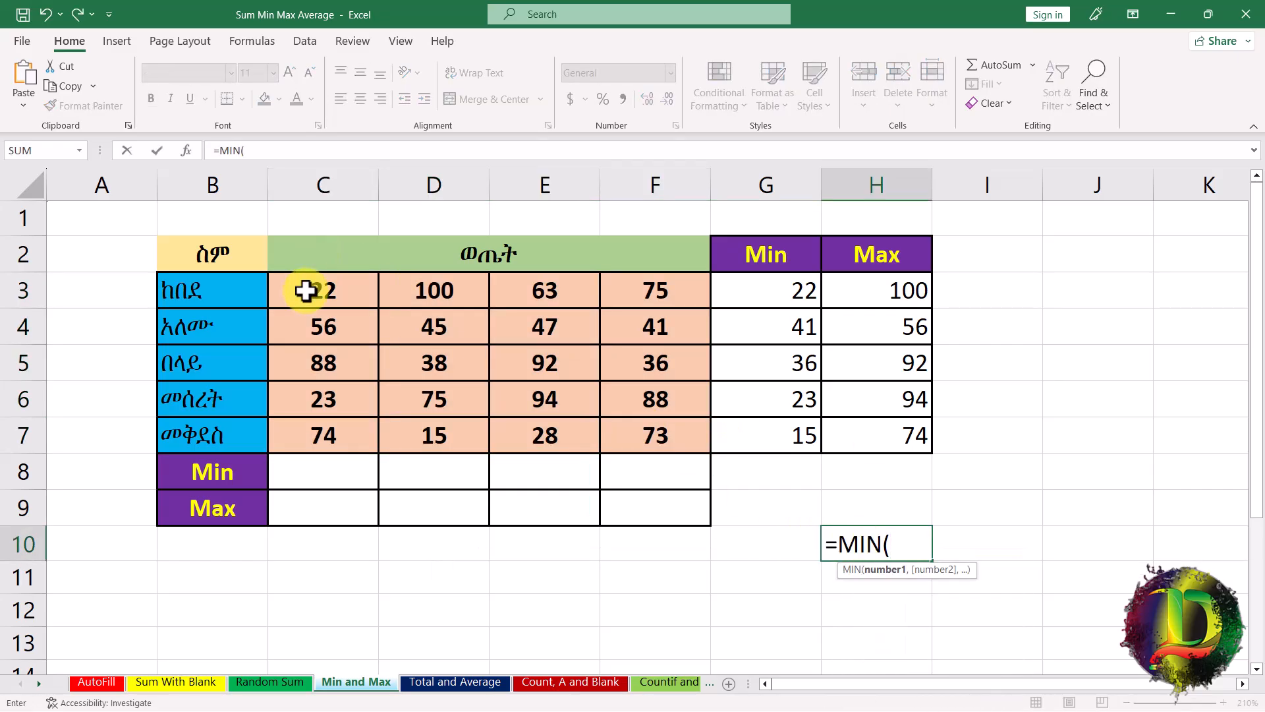
{"action": "left_click_drag", "start_coordinate": [305, 291], "coordinate": [648, 428]}
{"action": "key", "text": "Return"}
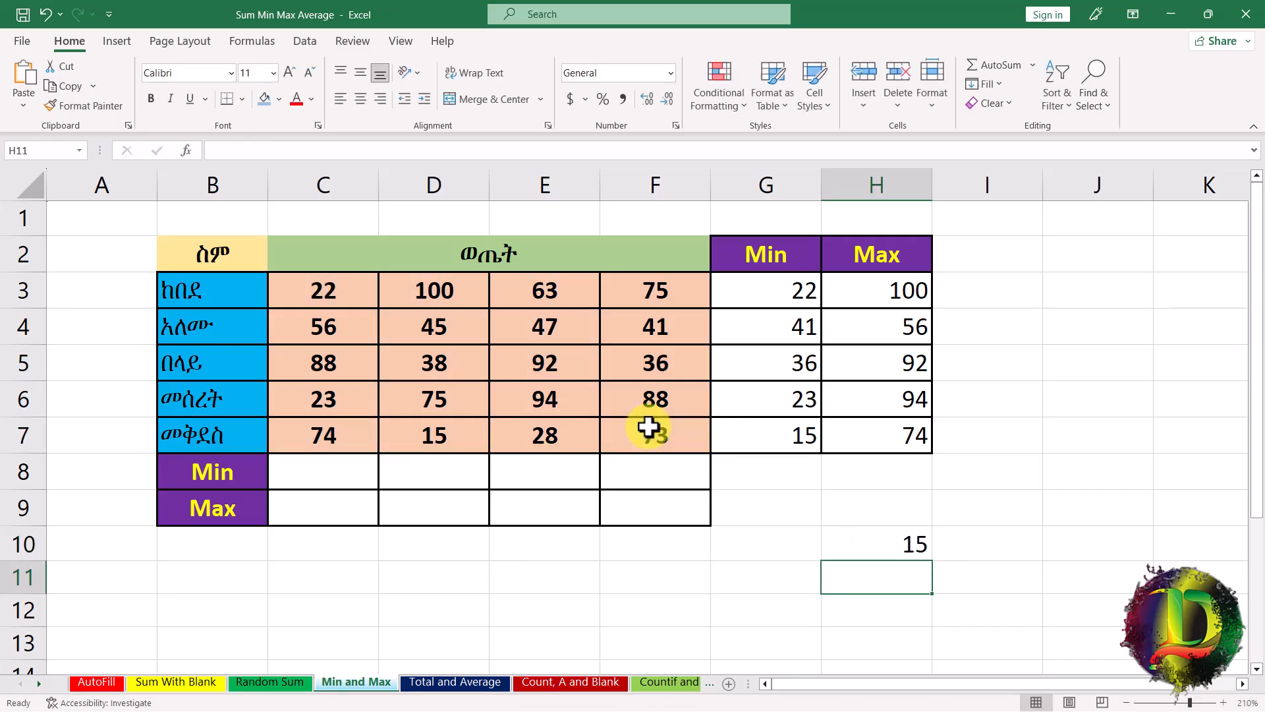
{"action": "left_click_drag", "start_coordinate": [334, 288], "coordinate": [686, 444]}
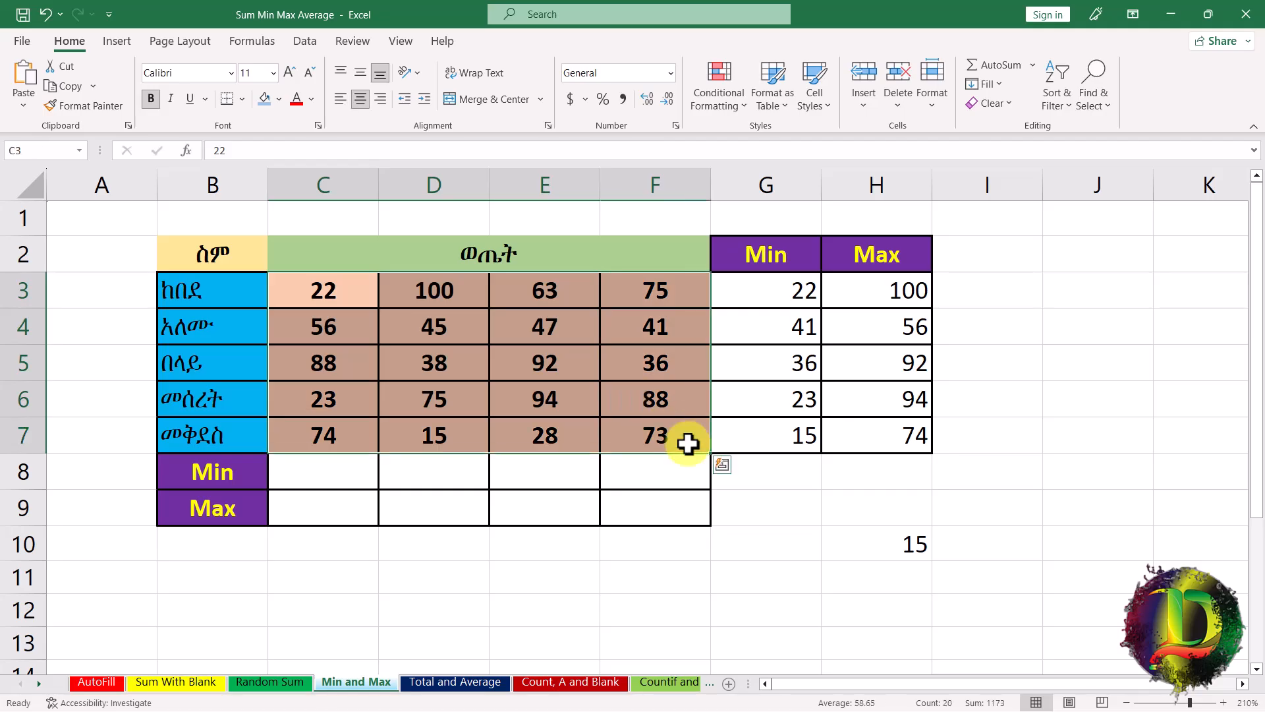
{"action": "left_click", "coordinate": [870, 536]}
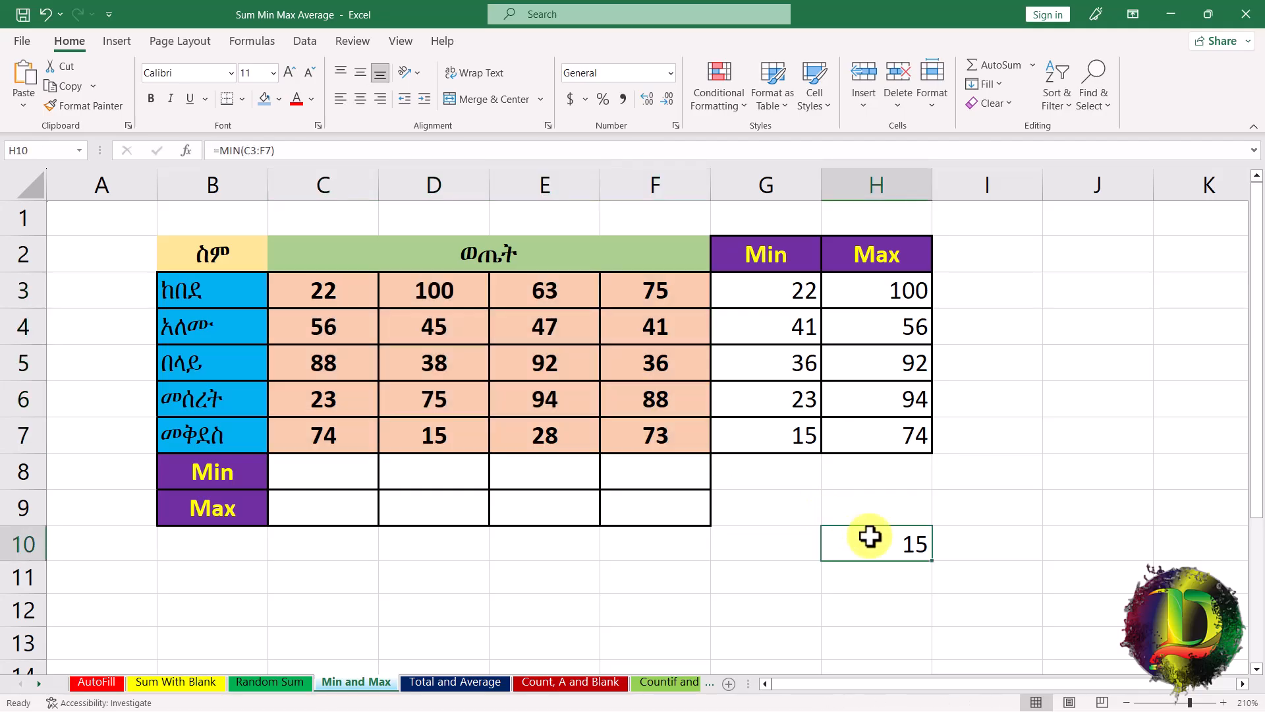
Step: Start a MIN formula in C8 for the first score column
{"action": "left_click", "coordinate": [330, 469]}
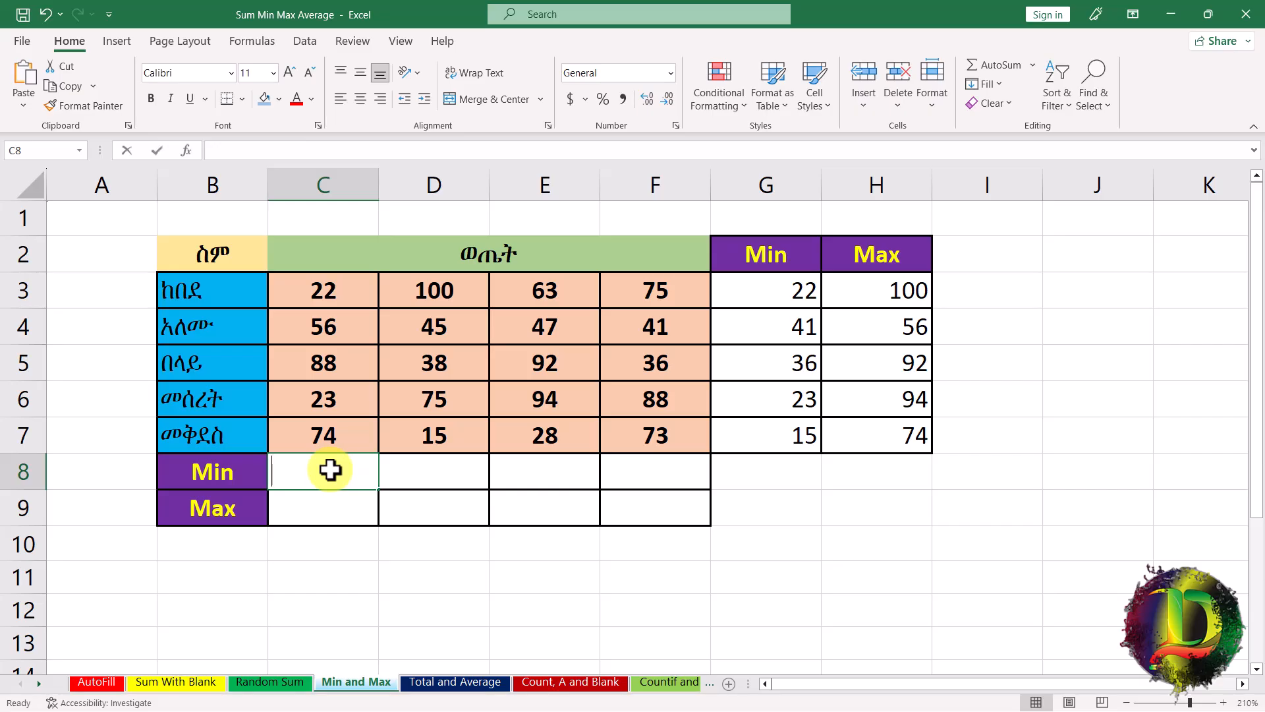
{"action": "type", "text": "=min"}
{"action": "key", "text": "Tab"}
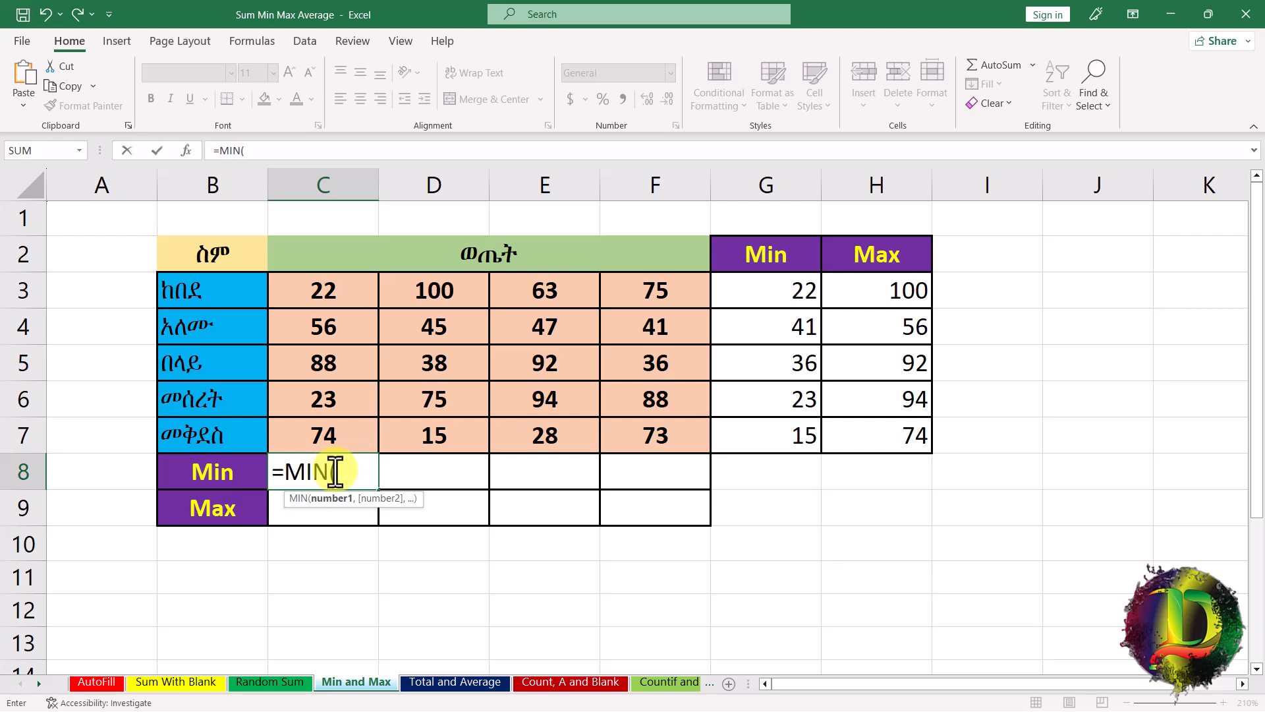
{"action": "left_click_drag", "start_coordinate": [310, 294], "coordinate": [669, 285]}
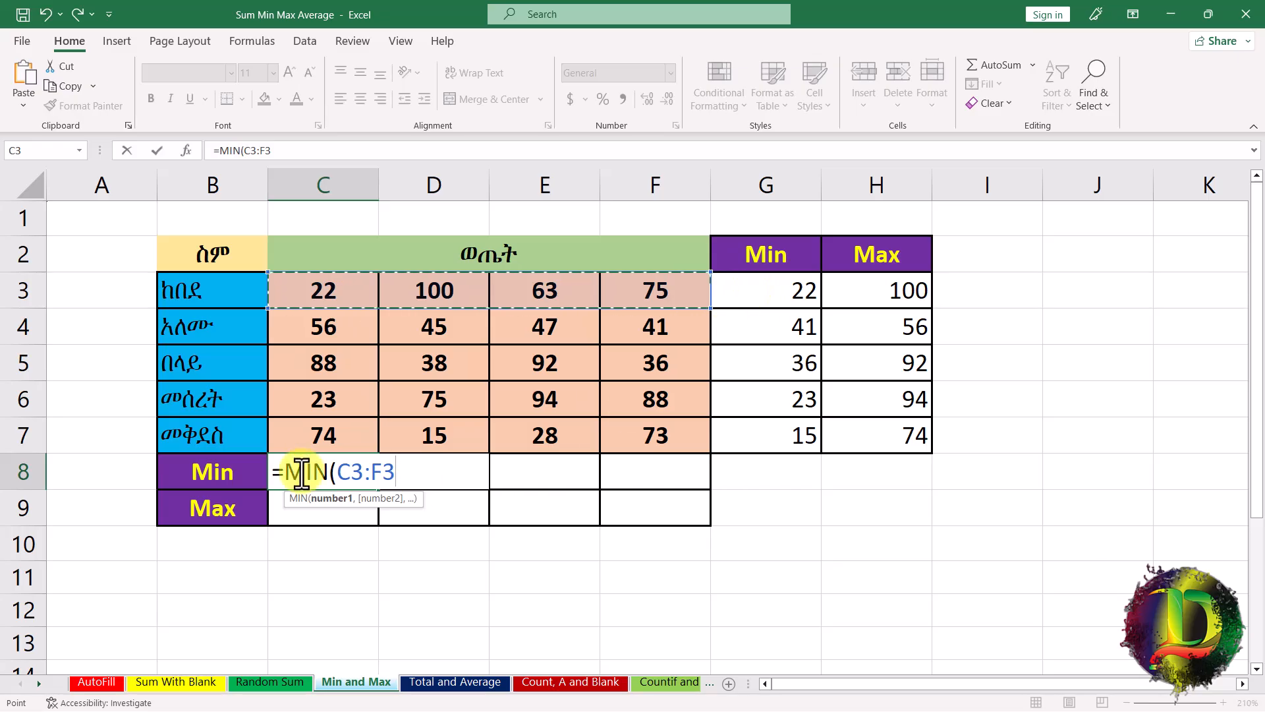
{"action": "key", "text": "BackSpace"}
{"action": "key", "text": "BackSpace"}
{"action": "key", "text": "BackSpace"}
{"action": "key", "text": "BackSpace"}
{"action": "key", "text": "BackSpace"}
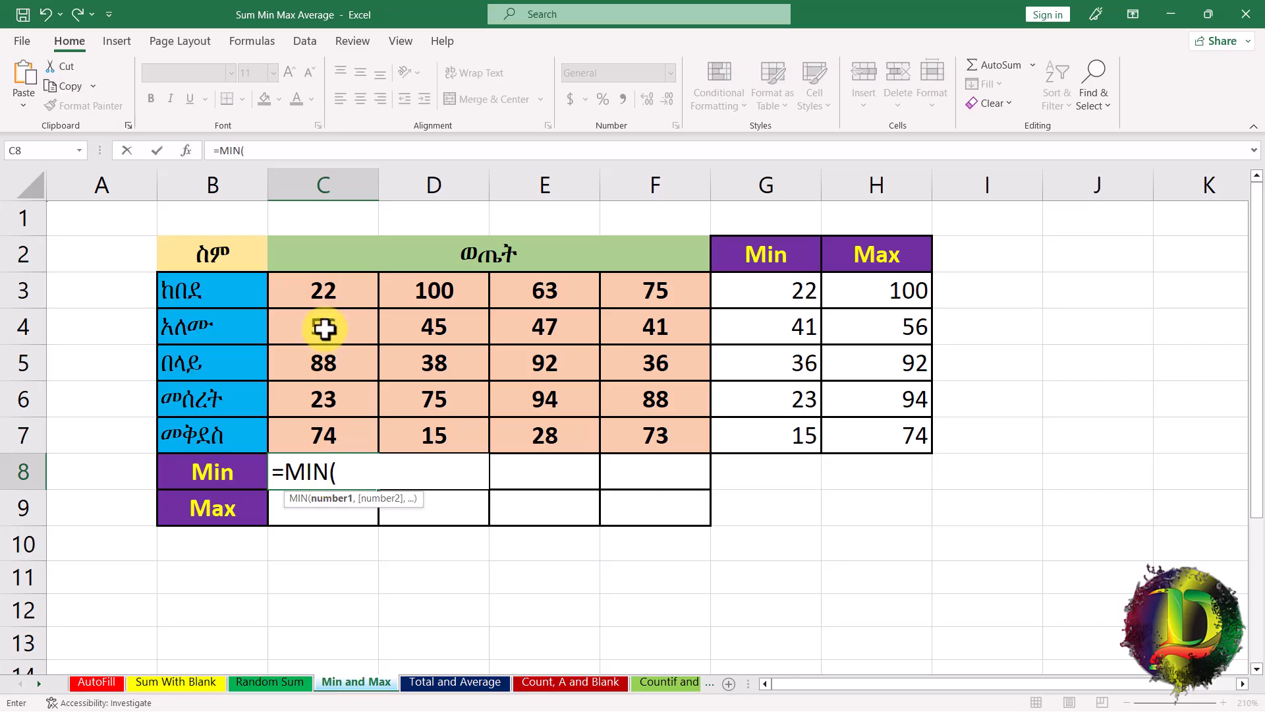
Step: Complete the formula in C8 as =MIN(C3:C7) to get the lowest score of column C
{"action": "left_click", "coordinate": [313, 309]}
{"action": "left_click_drag", "start_coordinate": [313, 310], "coordinate": [325, 436]}
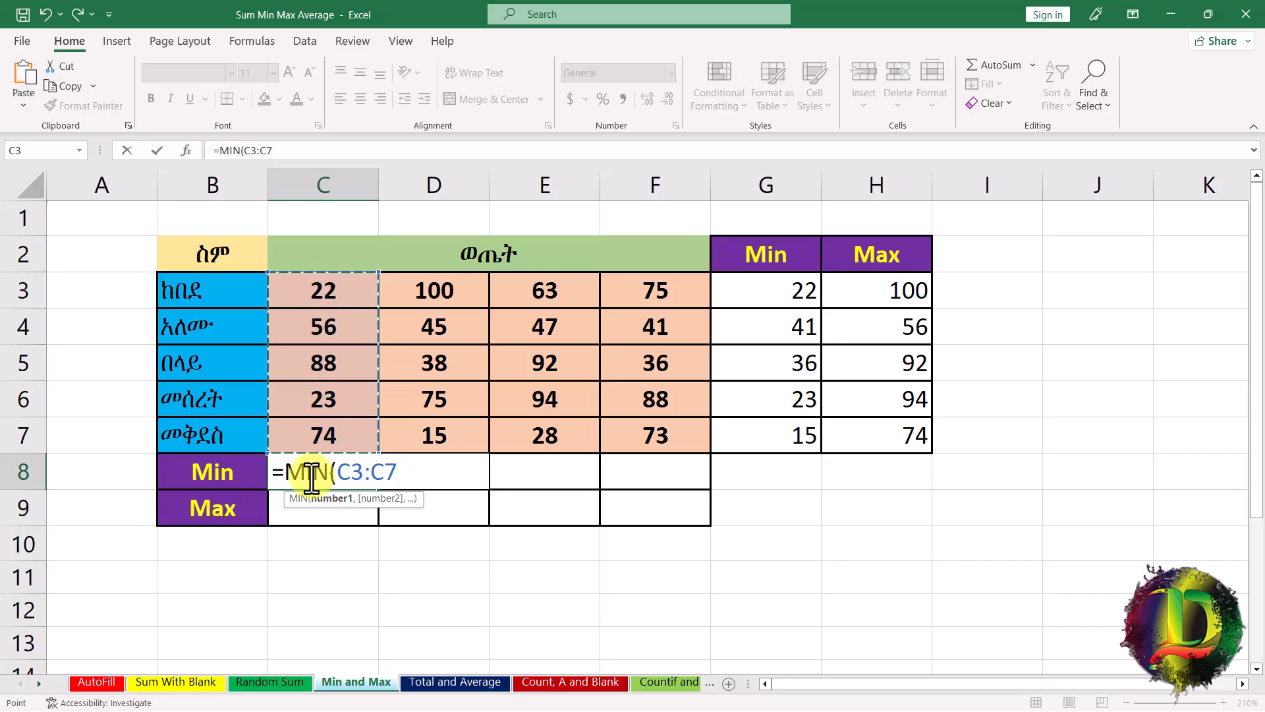
{"action": "key", "text": "Return"}
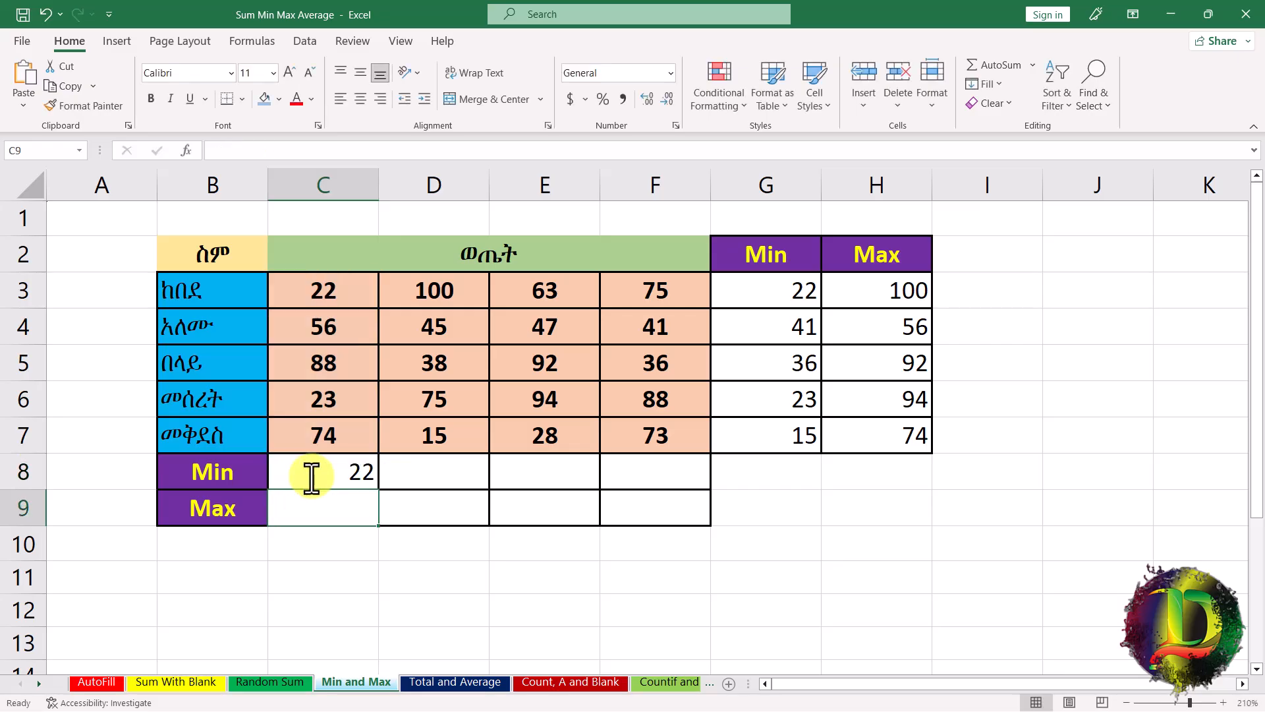
Step: Try filling the MIN formula from C8 down to C9, and check the scores of columns C and D
{"action": "left_click", "coordinate": [312, 476]}
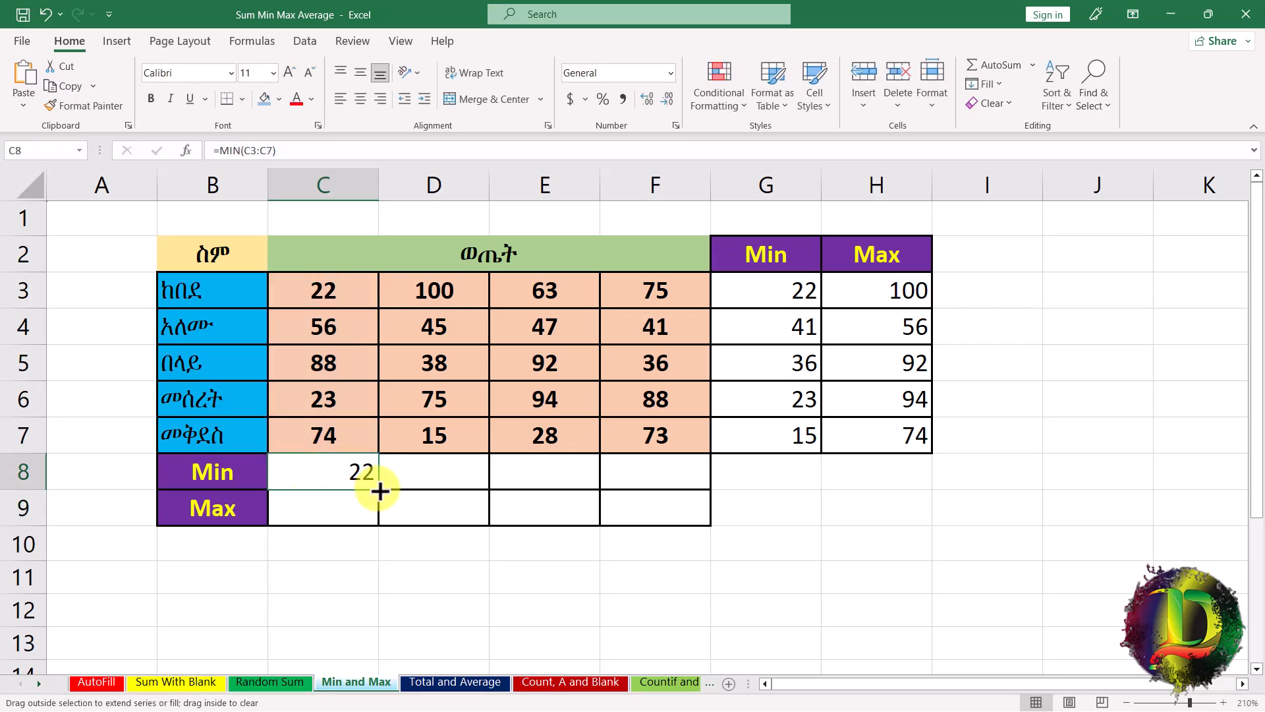
{"action": "left_click_drag", "start_coordinate": [379, 491], "coordinate": [367, 525]}
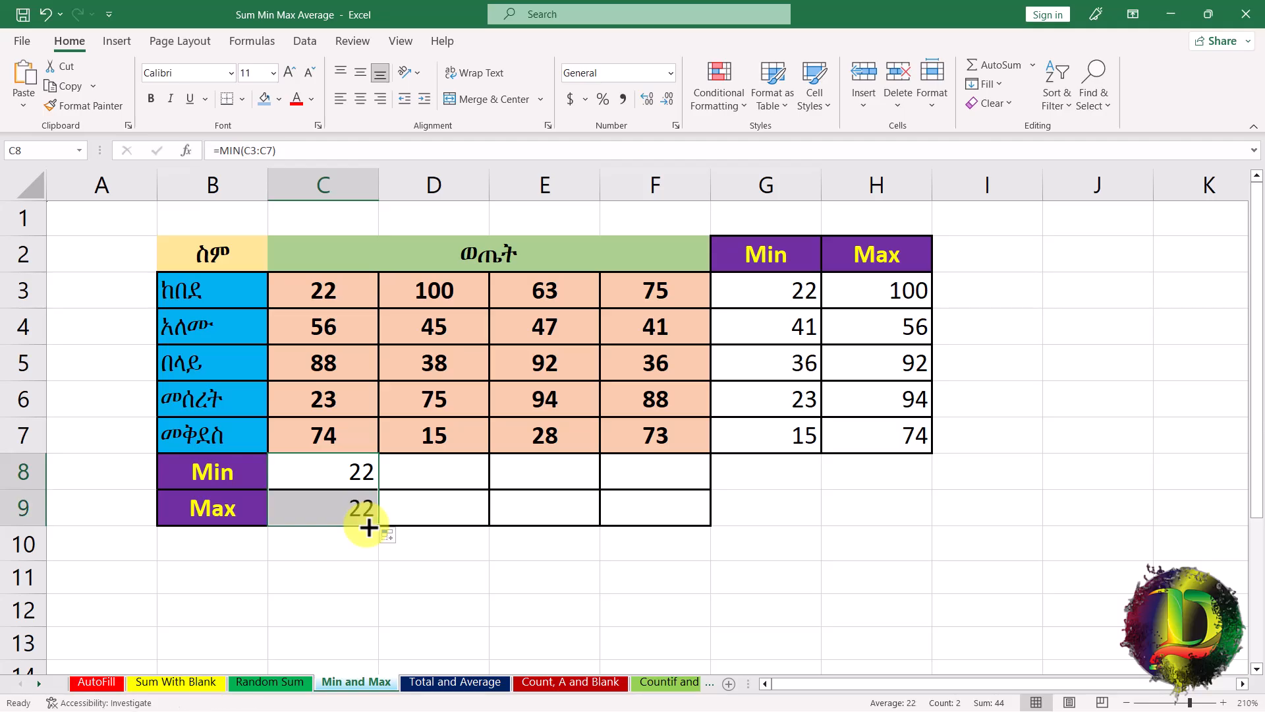
{"action": "left_click_drag", "start_coordinate": [330, 326], "coordinate": [324, 468]}
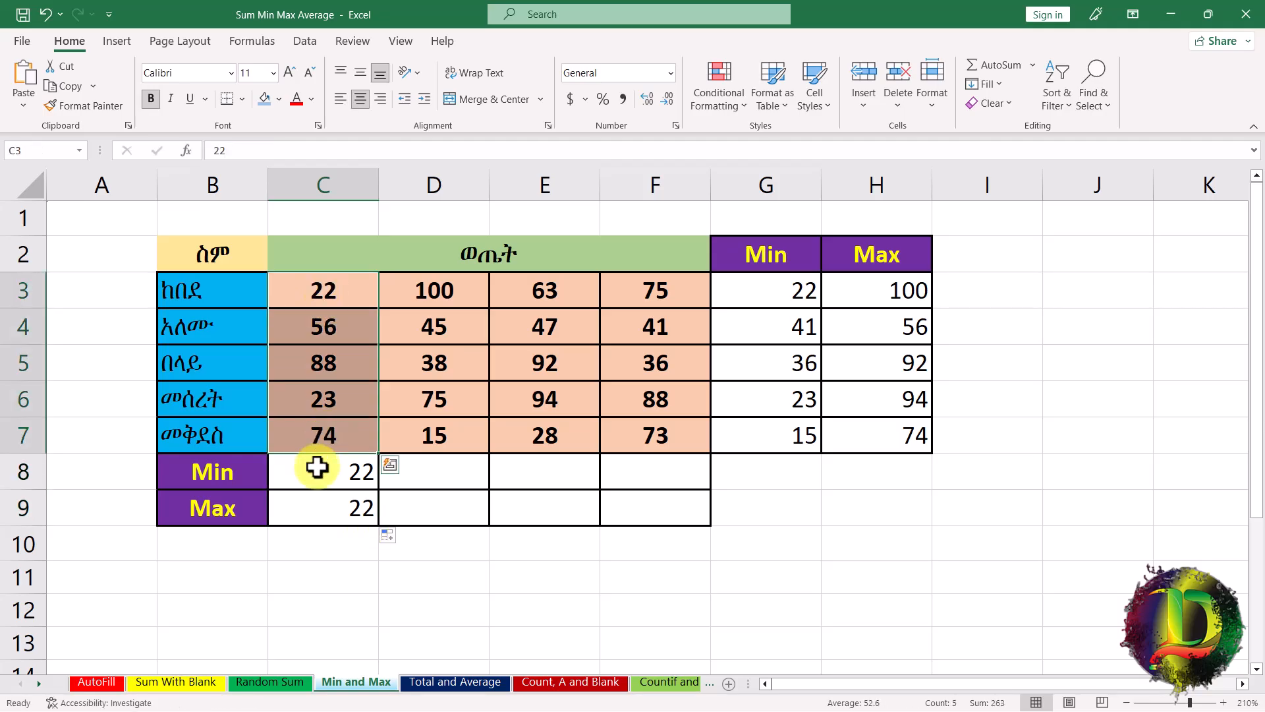
{"action": "left_click", "coordinate": [317, 467]}
{"action": "left_click_drag", "start_coordinate": [446, 294], "coordinate": [453, 436]}
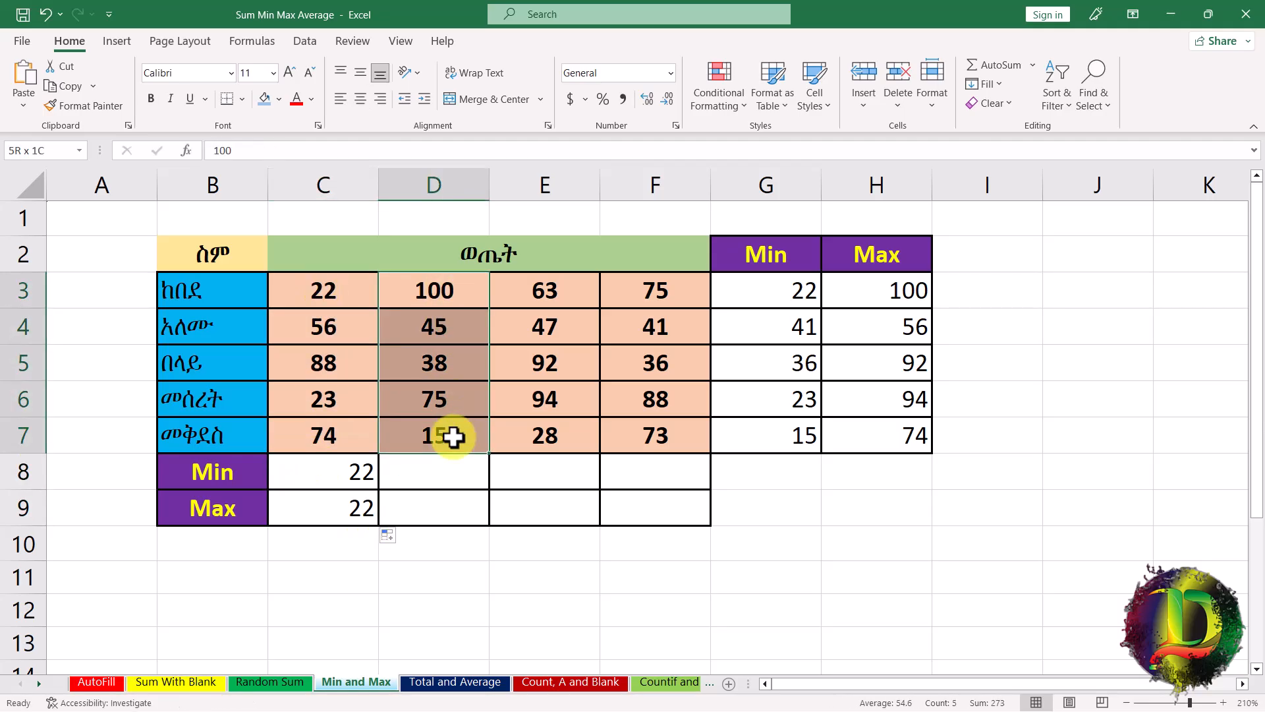
{"action": "left_click", "coordinate": [443, 469]}
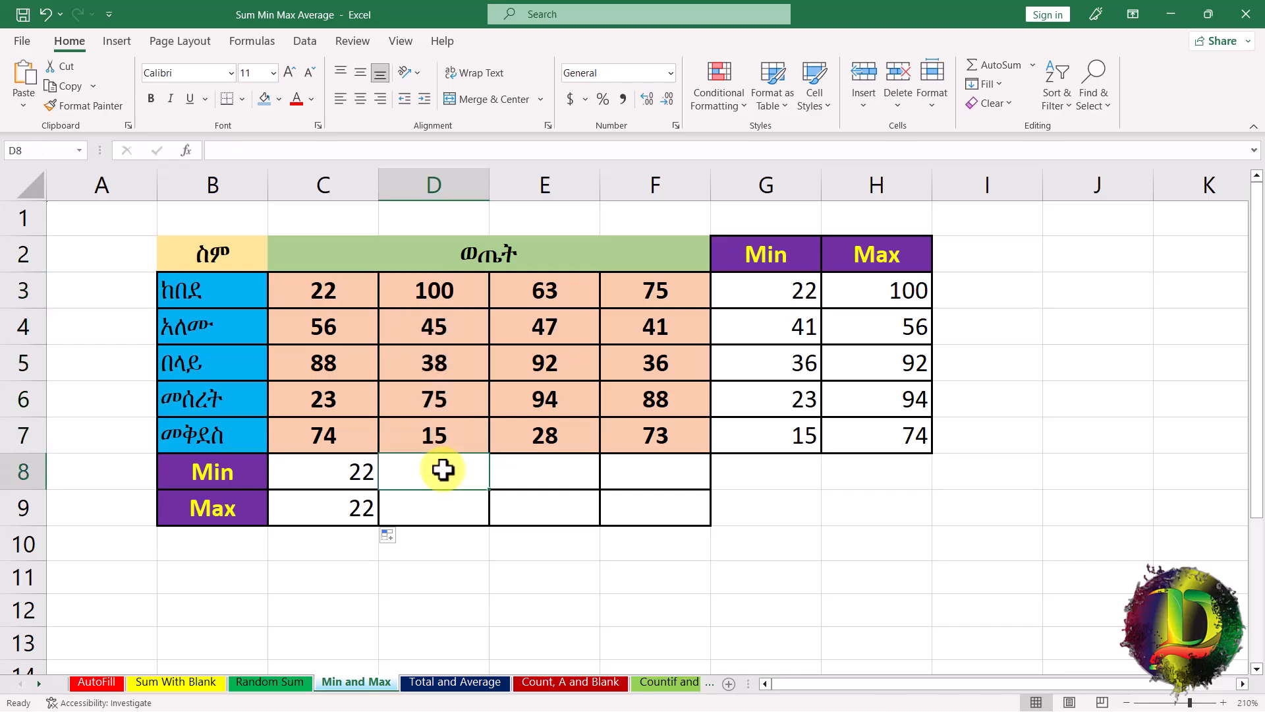
{"action": "left_click", "coordinate": [329, 508]}
Step: Fill the MIN formula from C8 across to F8
{"action": "left_click", "coordinate": [353, 474]}
{"action": "left_click_drag", "start_coordinate": [377, 488], "coordinate": [669, 479]}
Step: Enter =MAX(C3:C7) in C9 to get the highest score of column C
{"action": "left_click", "coordinate": [330, 512]}
{"action": "type", "text": "="}
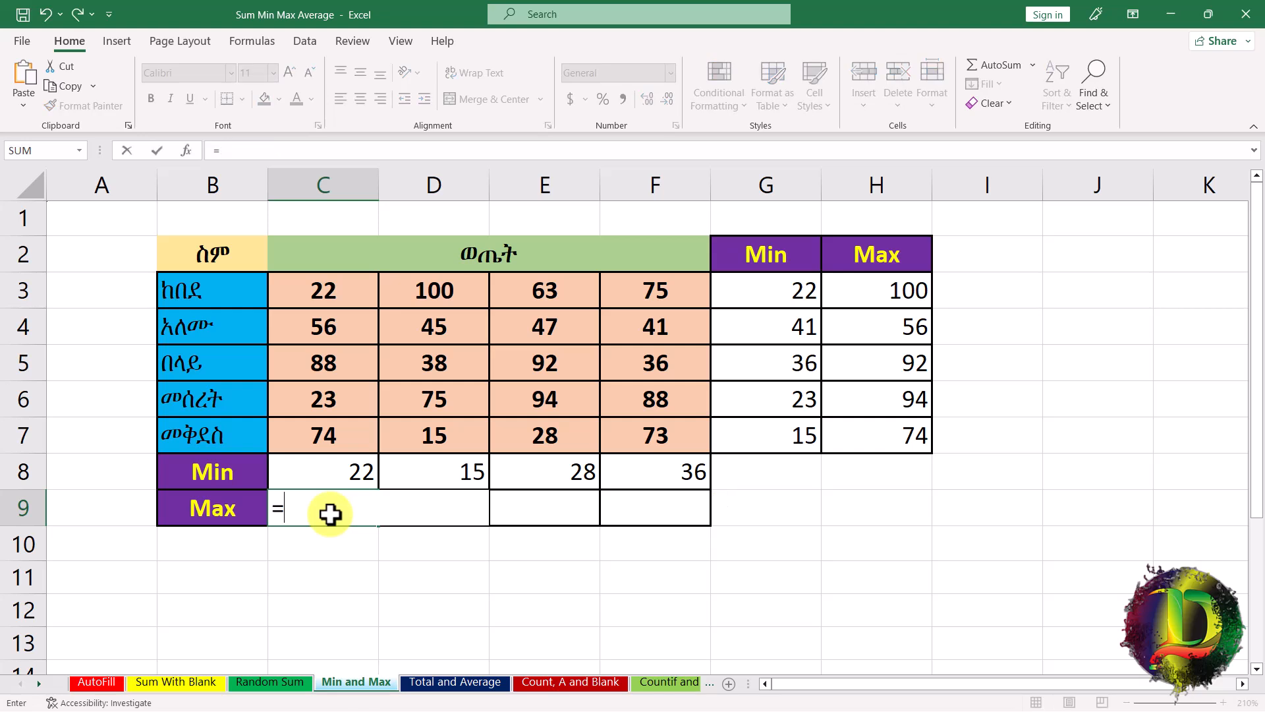
{"action": "type", "text": "max"}
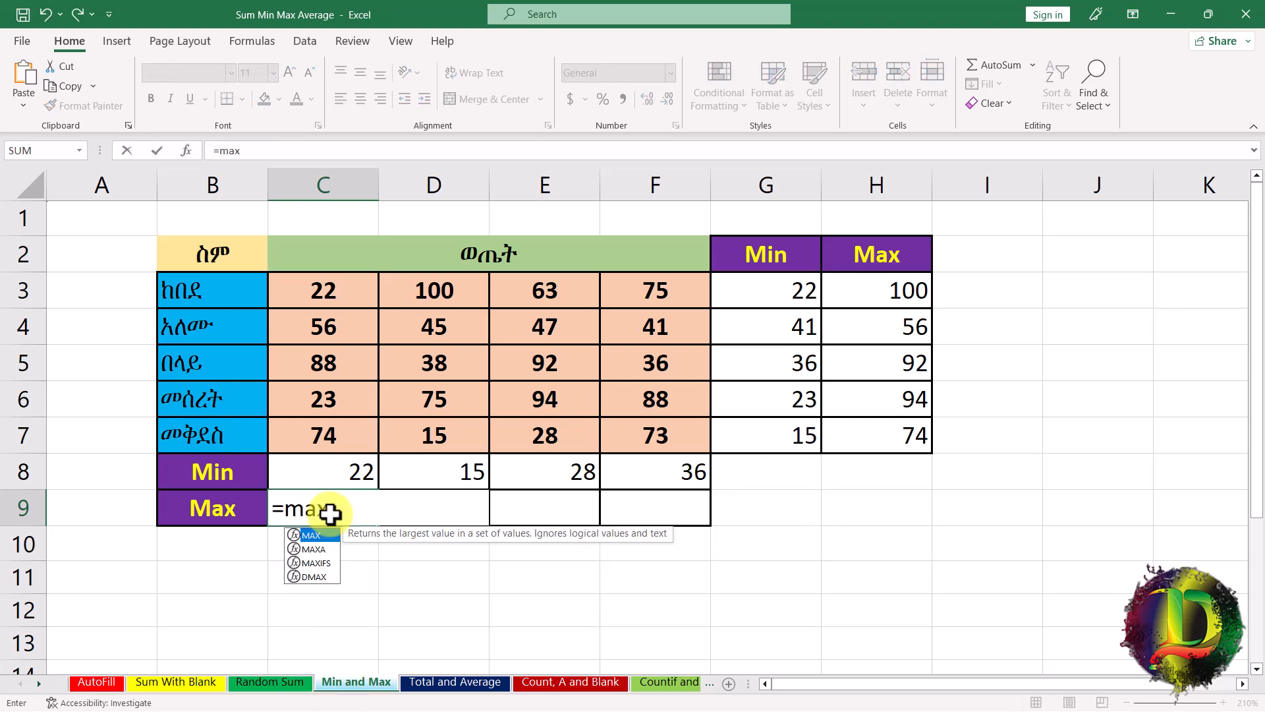
{"action": "key", "text": "Tab"}
{"action": "left_click_drag", "start_coordinate": [320, 301], "coordinate": [323, 436]}
{"action": "key", "text": "Return"}
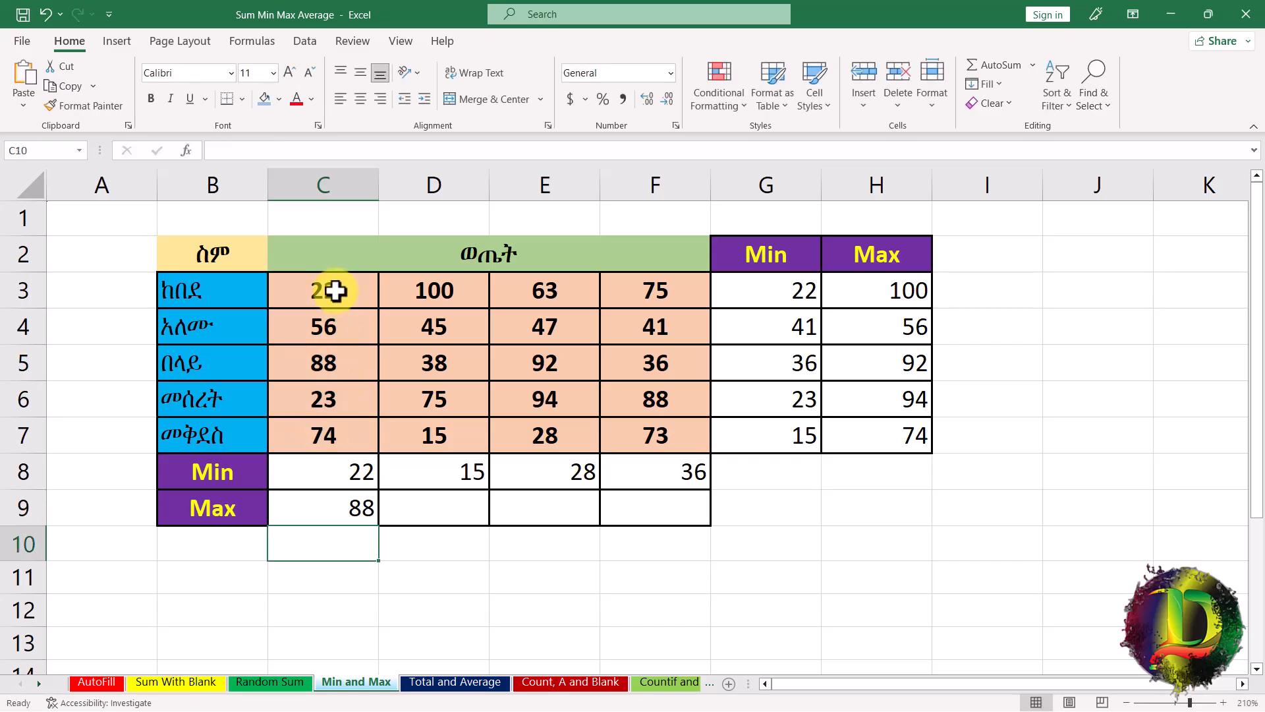
Step: Check the scores of column C, and fill the MAX formula from C9 across to F9
{"action": "left_click_drag", "start_coordinate": [334, 291], "coordinate": [305, 466]}
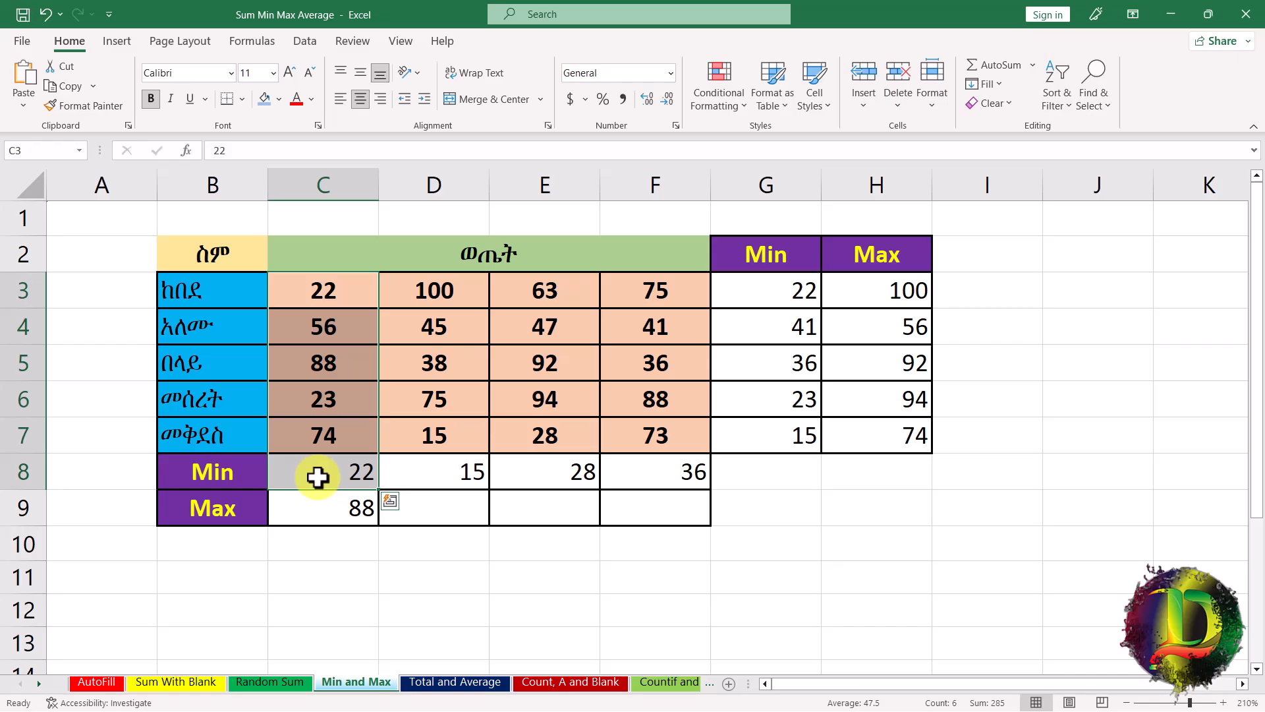
{"action": "left_click_drag", "start_coordinate": [327, 291], "coordinate": [327, 469]}
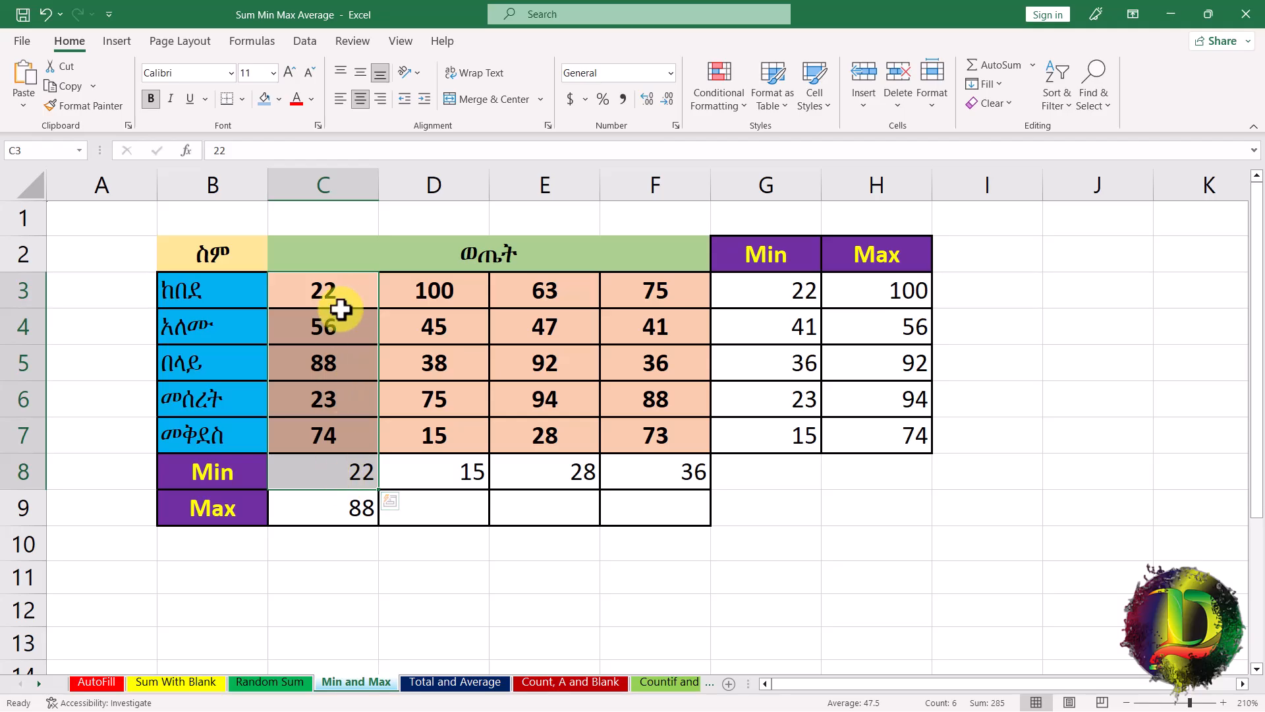
{"action": "left_click", "coordinate": [339, 508]}
{"action": "left_click_drag", "start_coordinate": [378, 525], "coordinate": [673, 523]}
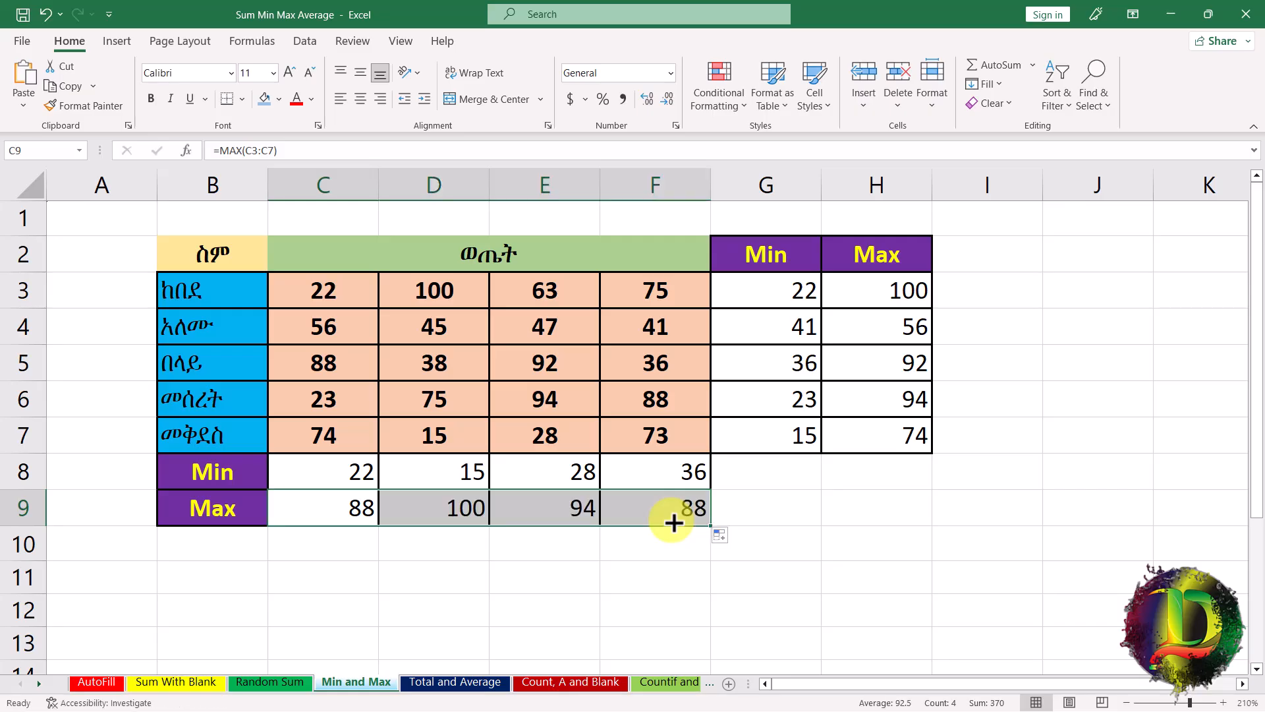
Step: Switch to the Total and Average sheet and start a formula in G4
{"action": "left_click", "coordinate": [454, 682]}
{"action": "left_click", "coordinate": [764, 321]}
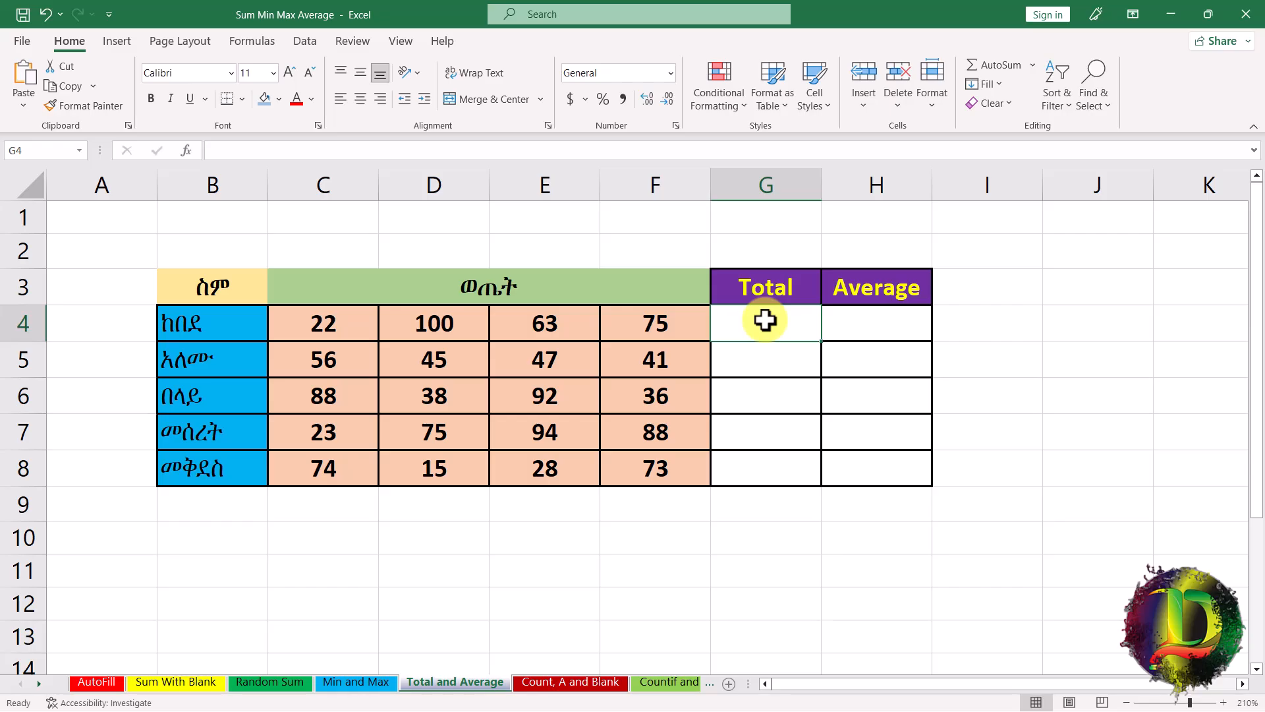
{"action": "type", "text": "="}
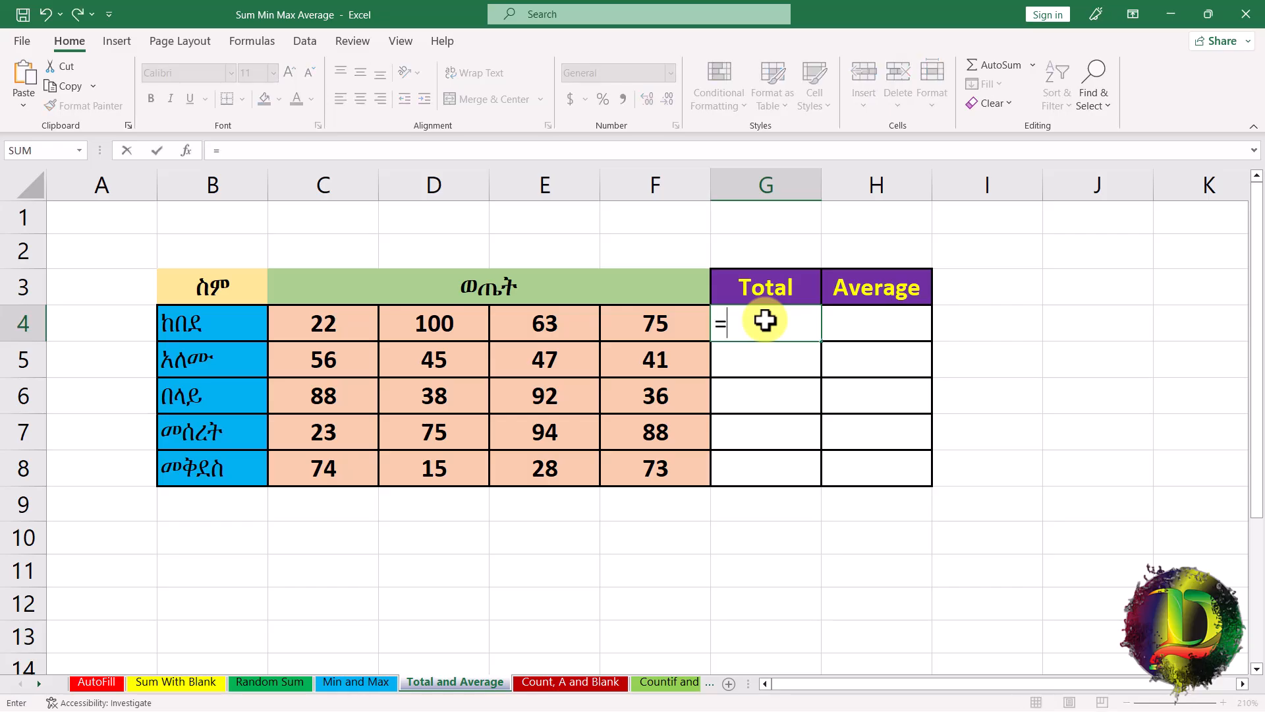
Step: Try totalling row 4 in G4 by adding its cells individually as C4+D4+E4+F4, and erase everything after the equals sign
{"action": "left_click", "coordinate": [334, 321]}
{"action": "type", "text": "+"}
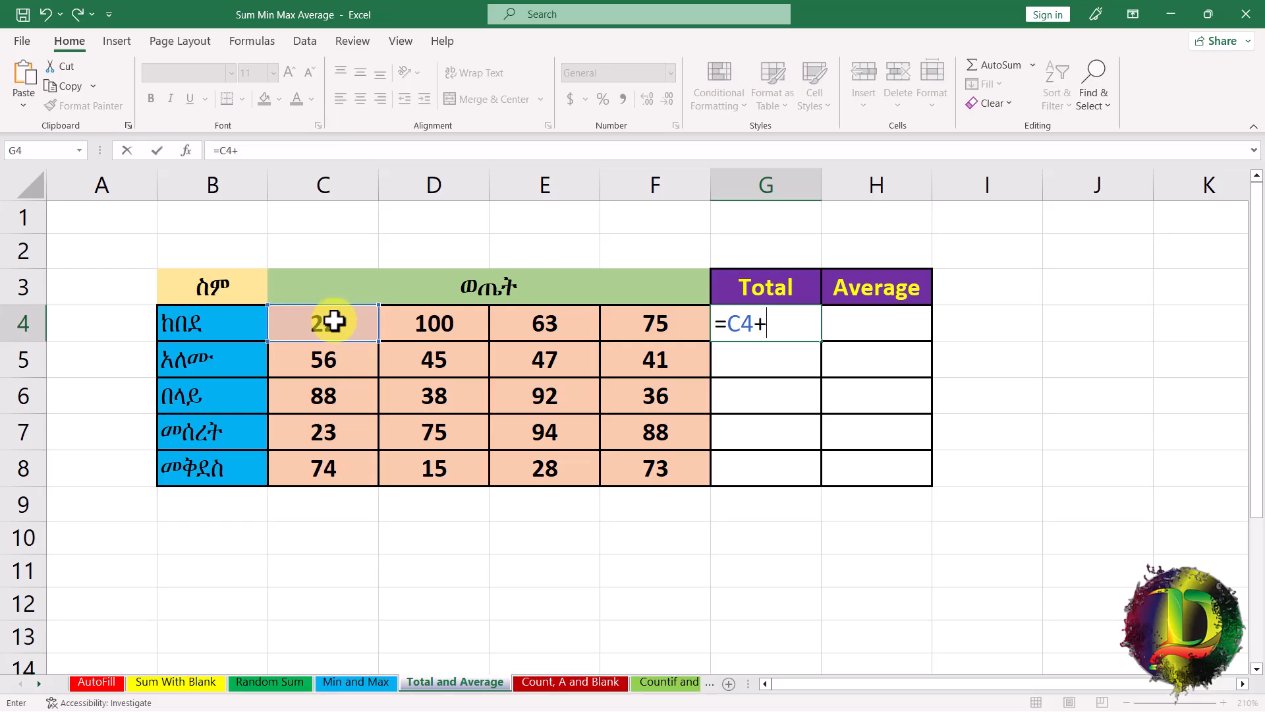
{"action": "left_click", "coordinate": [424, 321]}
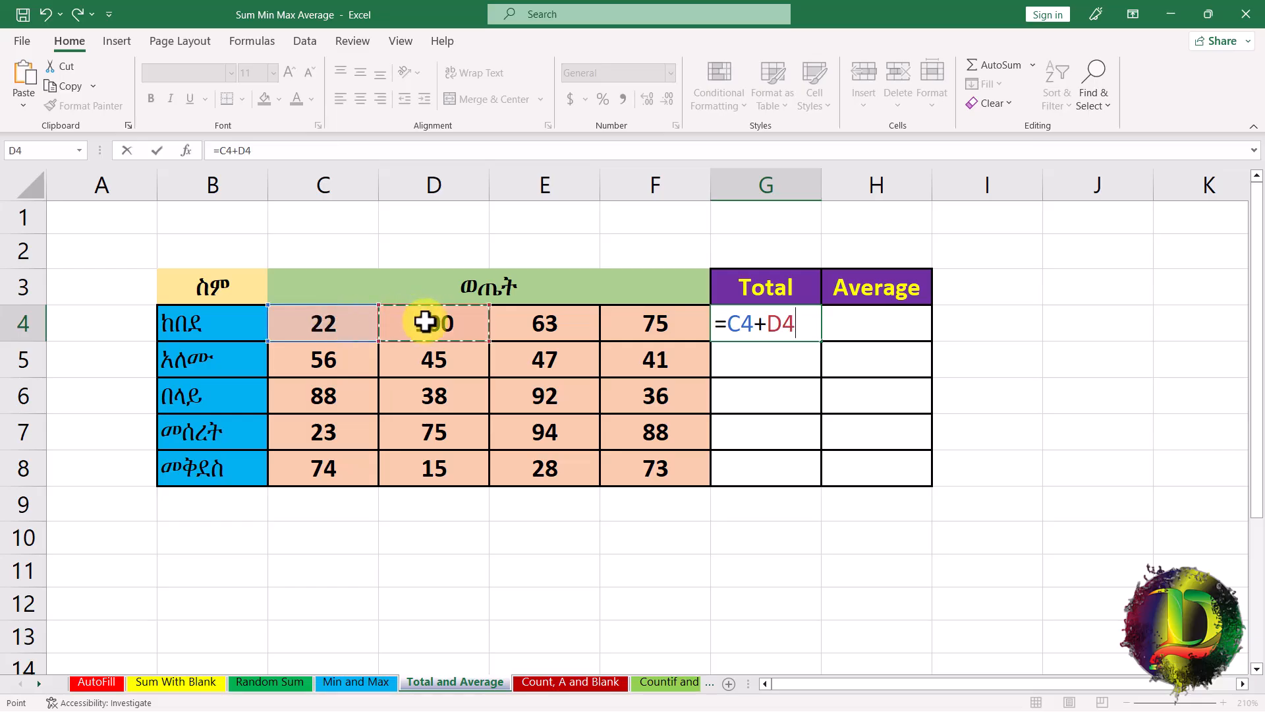
{"action": "type", "text": "+"}
{"action": "key", "text": "Right"}
{"action": "type", "text": "+"}
{"action": "key", "text": "Right"}
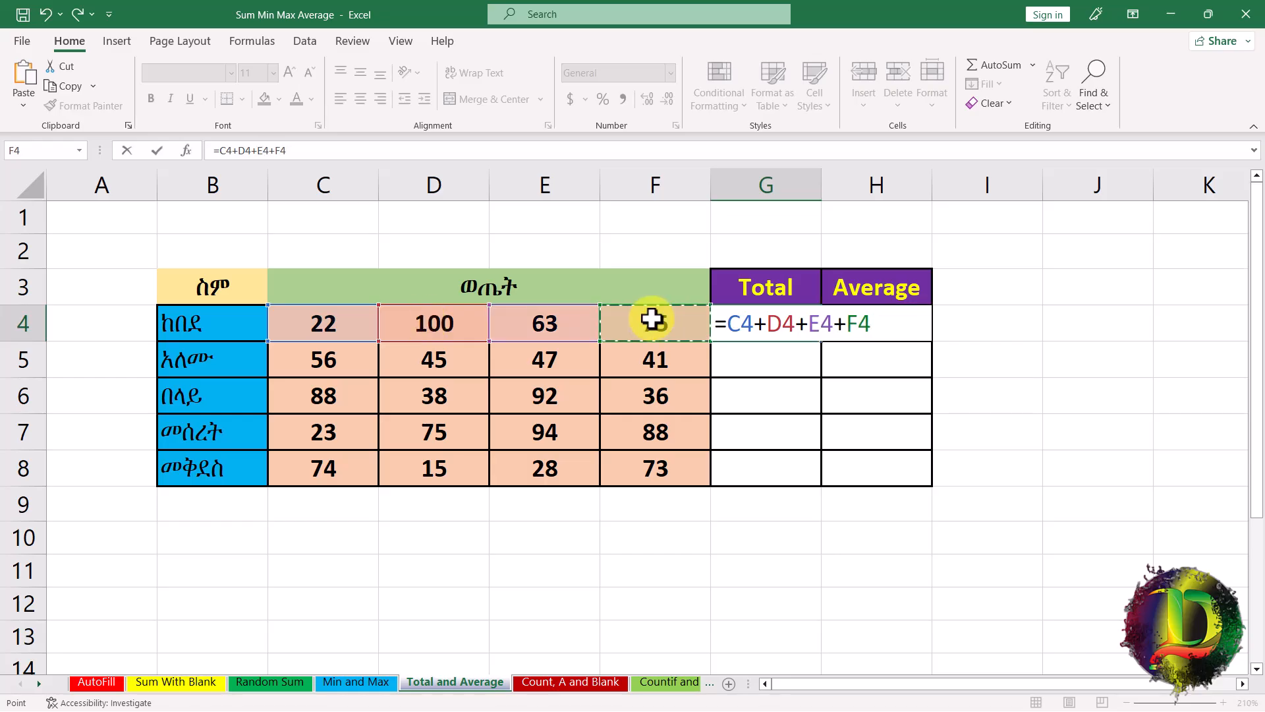
{"action": "key", "text": "BackSpace"}
{"action": "key", "text": "BackSpace"}
{"action": "key", "text": "BackSpace"}
{"action": "key", "text": "BackSpace"}
{"action": "key", "text": "BackSpace"}
{"action": "key", "text": "BackSpace"}
{"action": "key", "text": "BackSpace"}
{"action": "key", "text": "BackSpace"}
{"action": "key", "text": "BackSpace"}
{"action": "key", "text": "BackSpace"}
{"action": "key", "text": "BackSpace"}
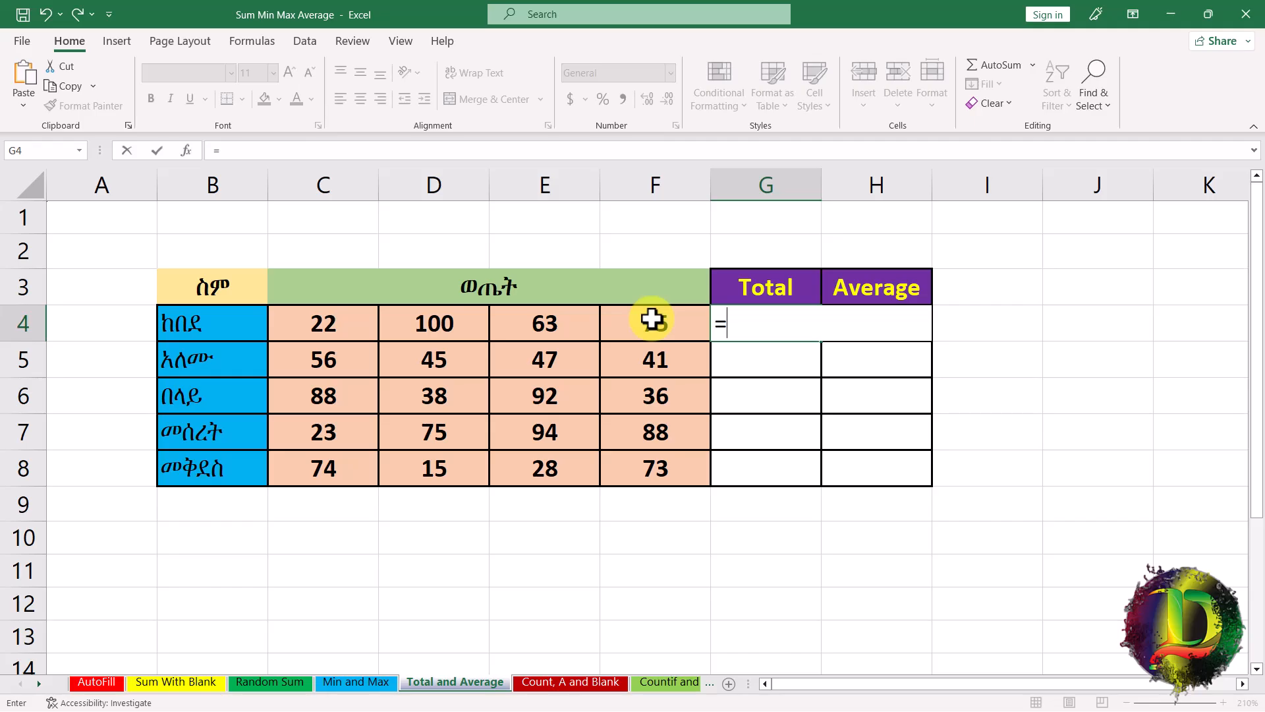
Step: Complete the formula in G4 as =SUM(C4:F4) to total the scores of row 4
{"action": "type", "text": "sum"}
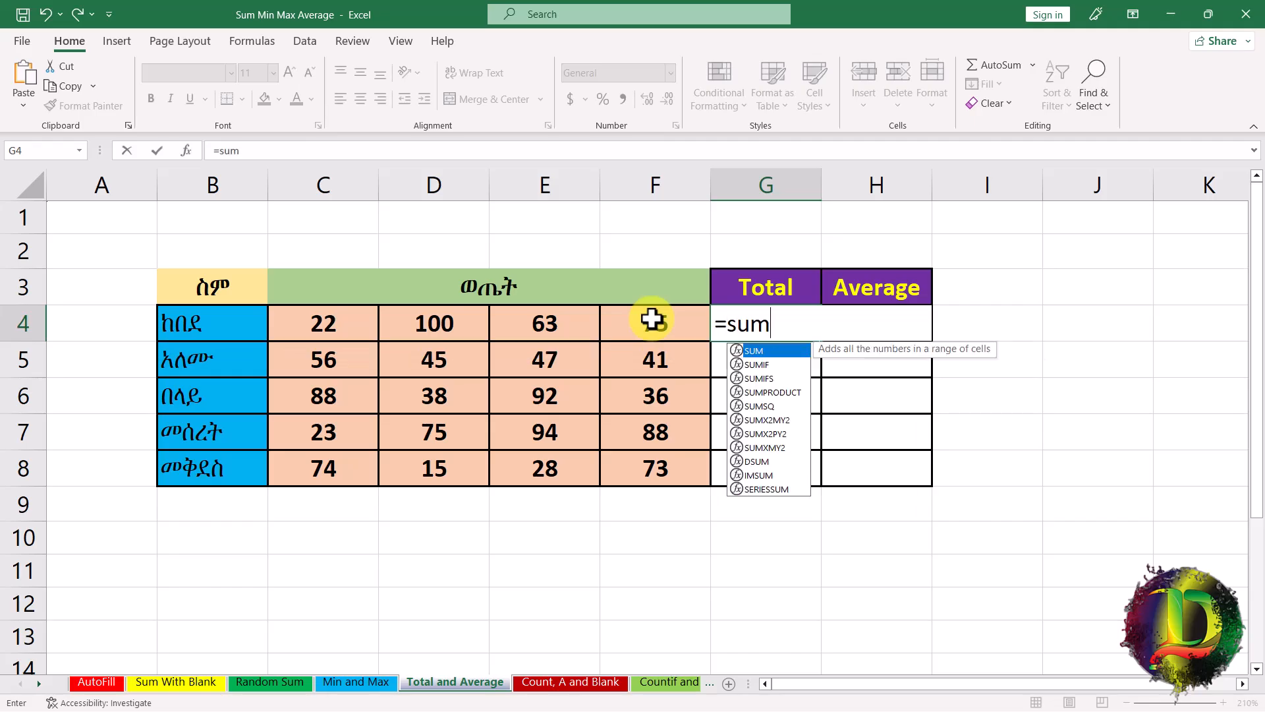
{"action": "key", "text": "Tab"}
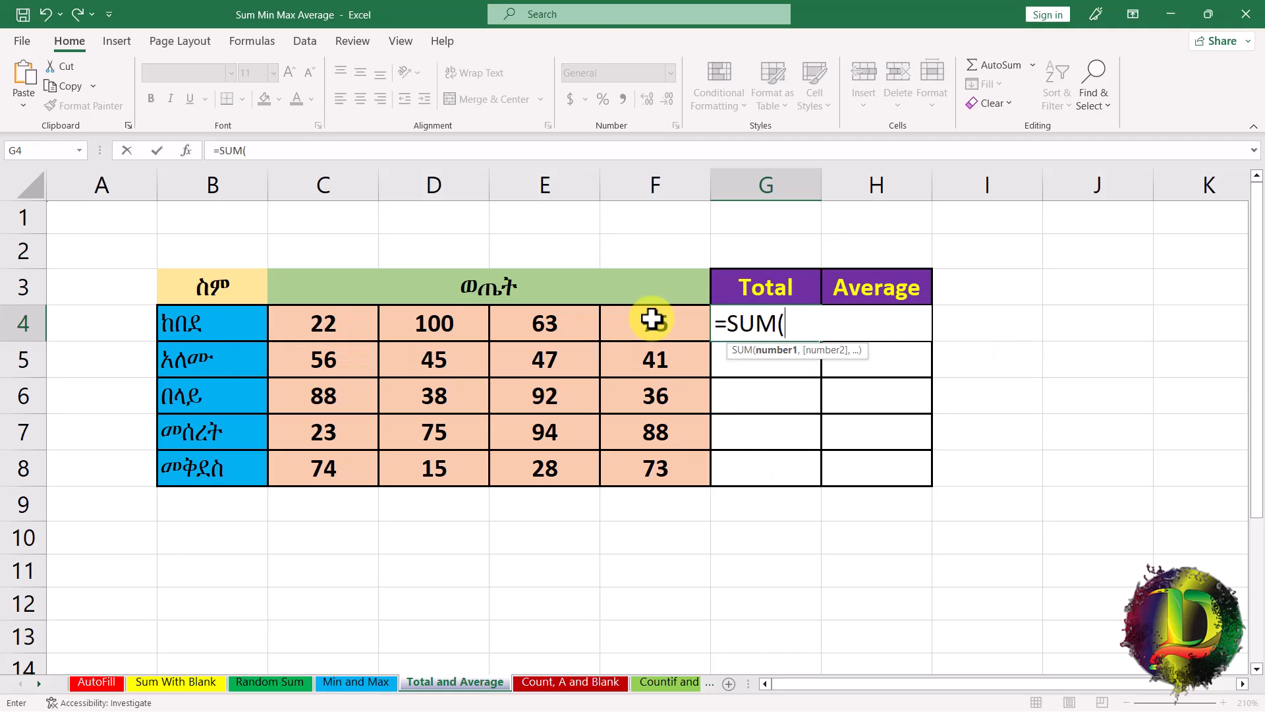
{"action": "left_click_drag", "start_coordinate": [314, 320], "coordinate": [669, 321]}
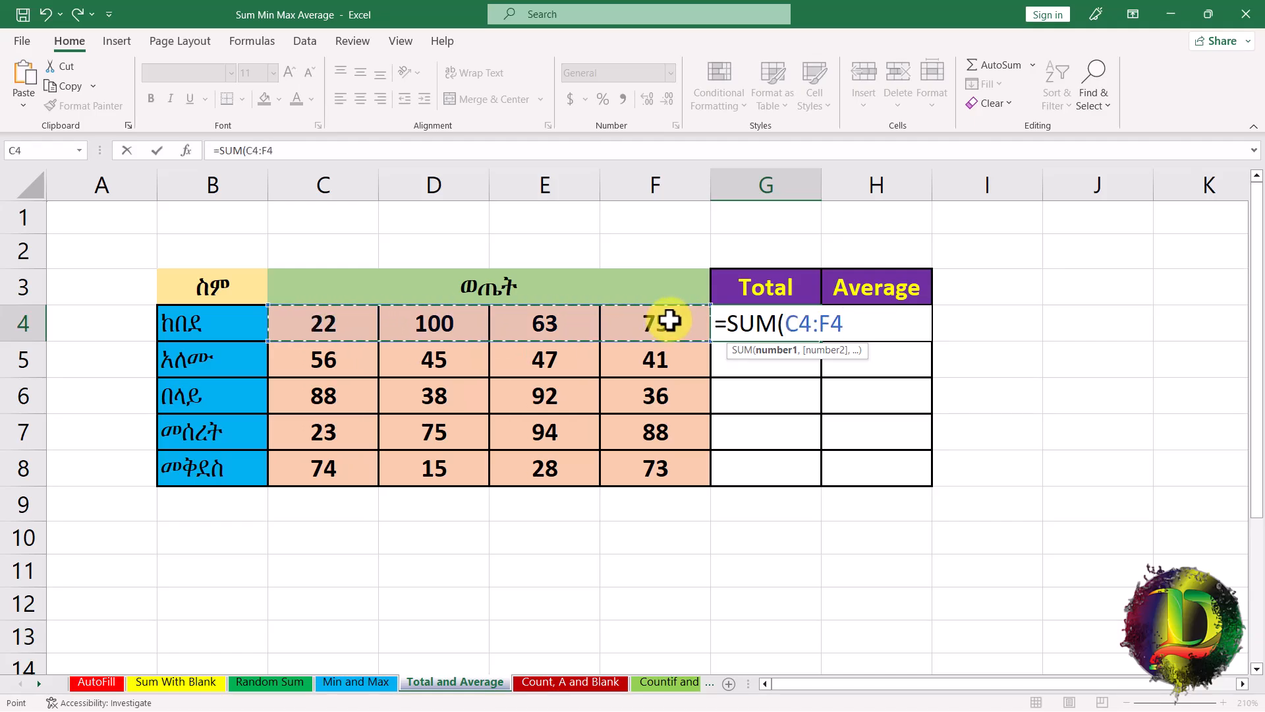
{"action": "key", "text": "Return"}
Step: Review the scores of rows 5 and 6 against their empty Total cells, and return to the formula in G4
{"action": "left_click_drag", "start_coordinate": [334, 361], "coordinate": [664, 362]}
{"action": "left_click", "coordinate": [758, 366]}
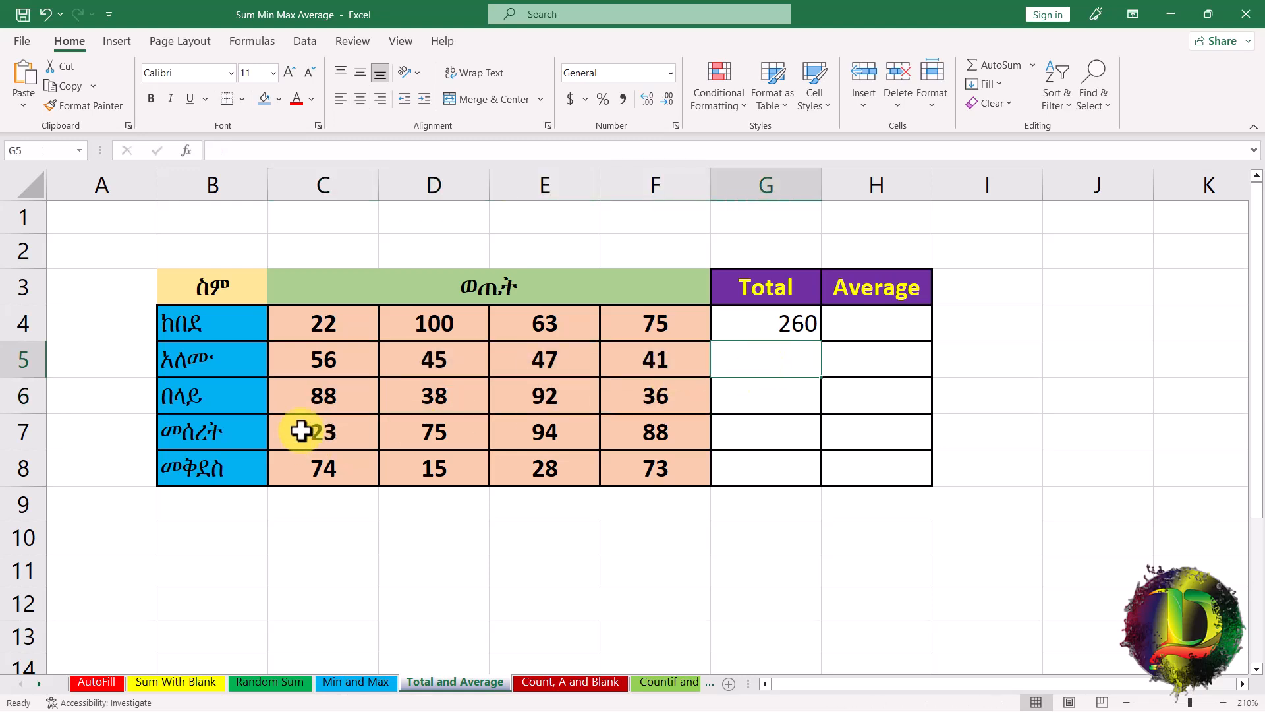
{"action": "left_click_drag", "start_coordinate": [323, 405], "coordinate": [624, 403]}
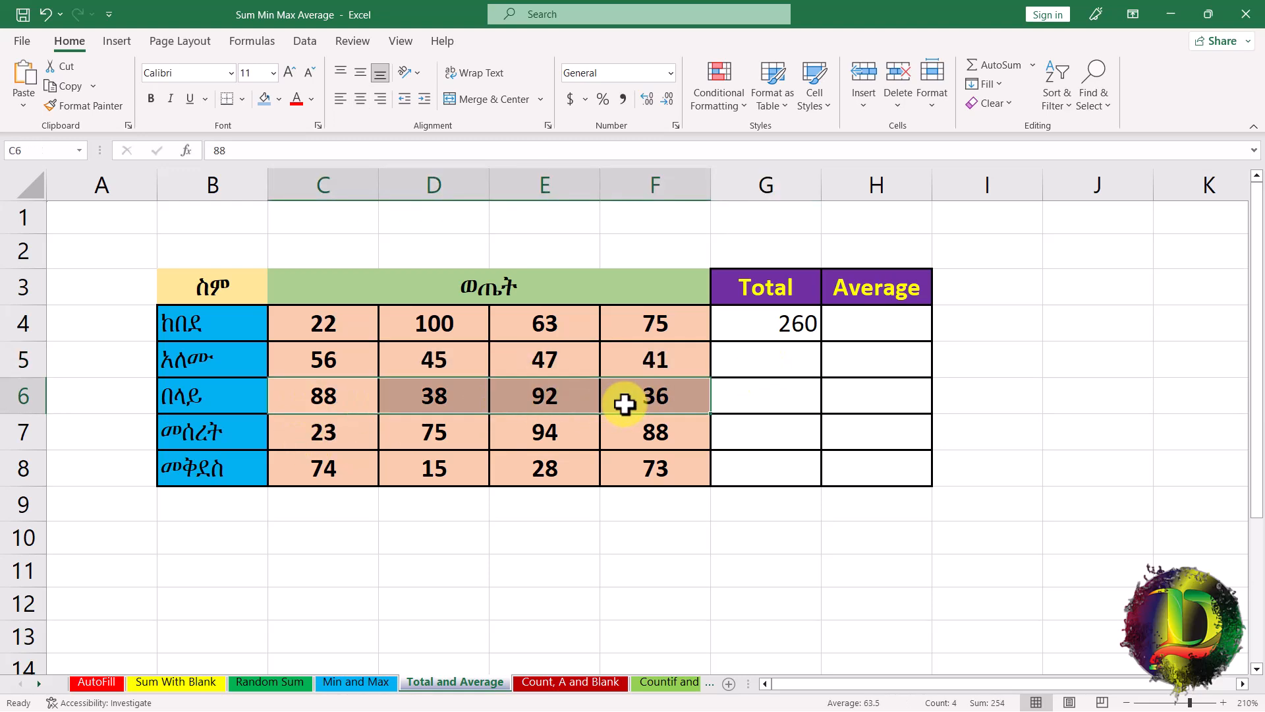
{"action": "left_click", "coordinate": [757, 401]}
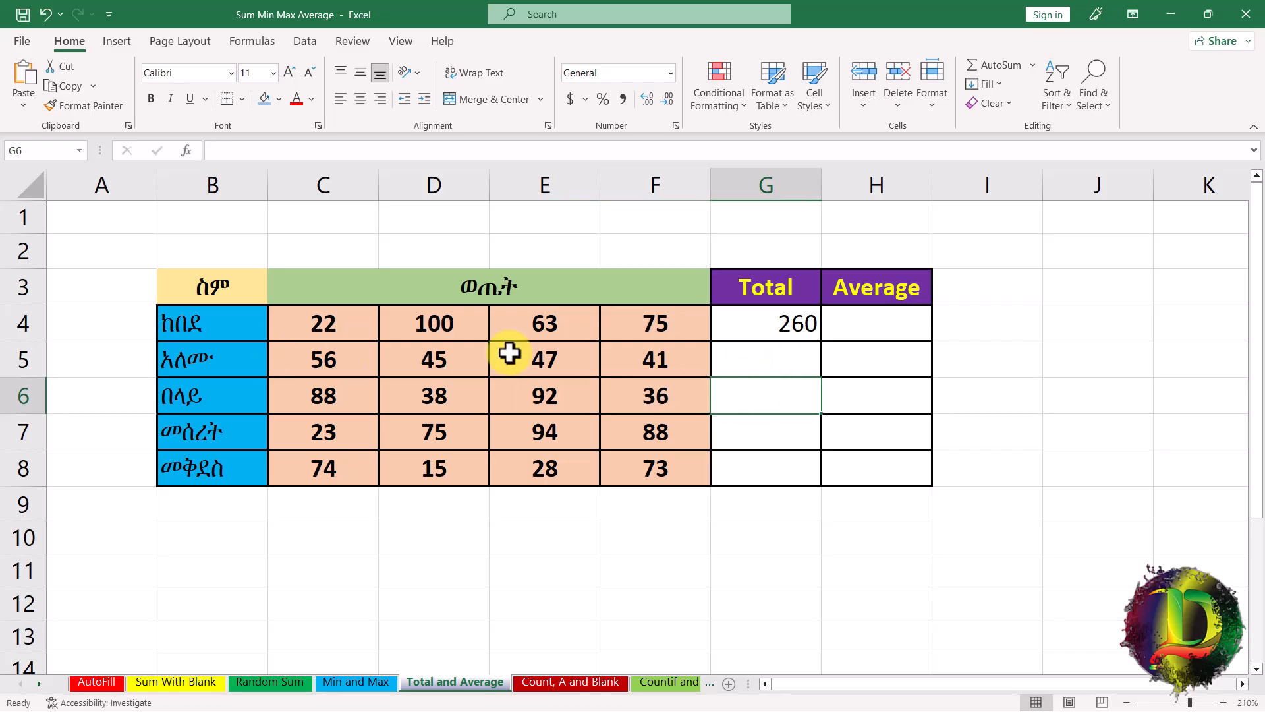
{"action": "left_click", "coordinate": [776, 326]}
{"action": "left_click", "coordinate": [764, 366]}
{"action": "type", "text": "="}
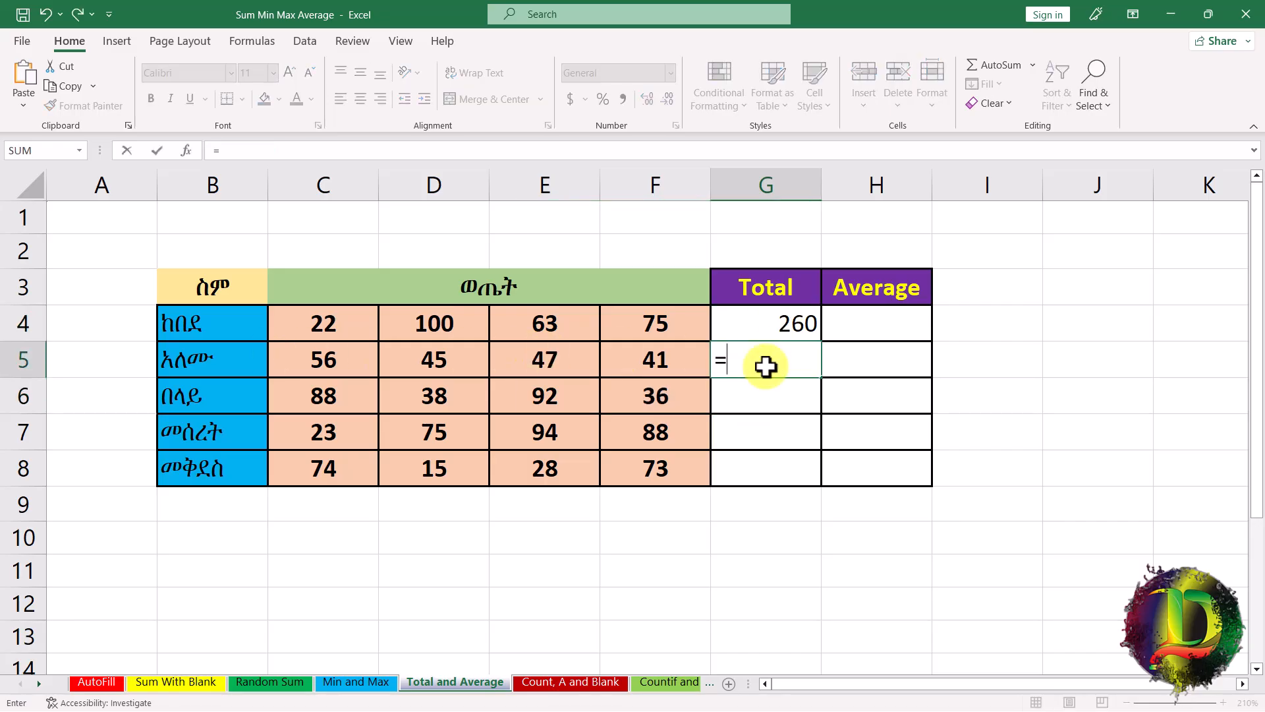
{"action": "type", "text": "sum"}
{"action": "key", "text": "Tab"}
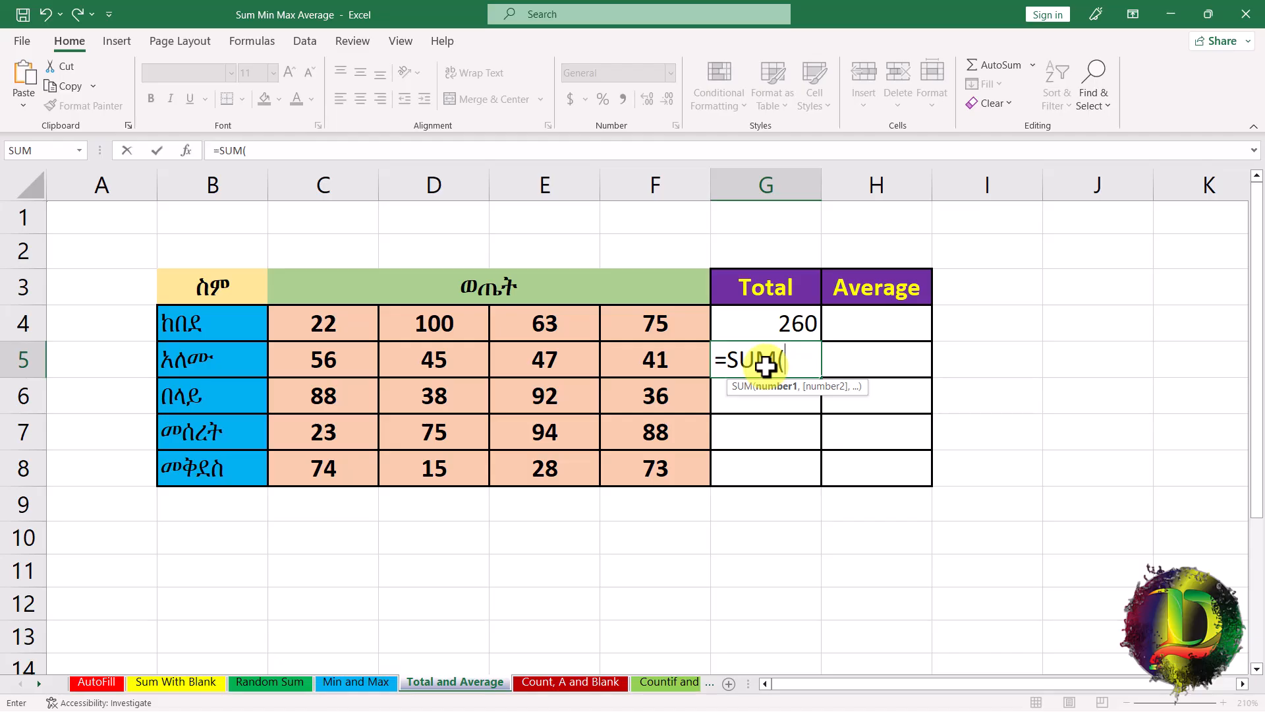
{"action": "key", "text": "BackSpace"}
{"action": "key", "text": "BackSpace"}
{"action": "key", "text": "BackSpace"}
{"action": "key", "text": "BackSpace"}
{"action": "key", "text": "BackSpace"}
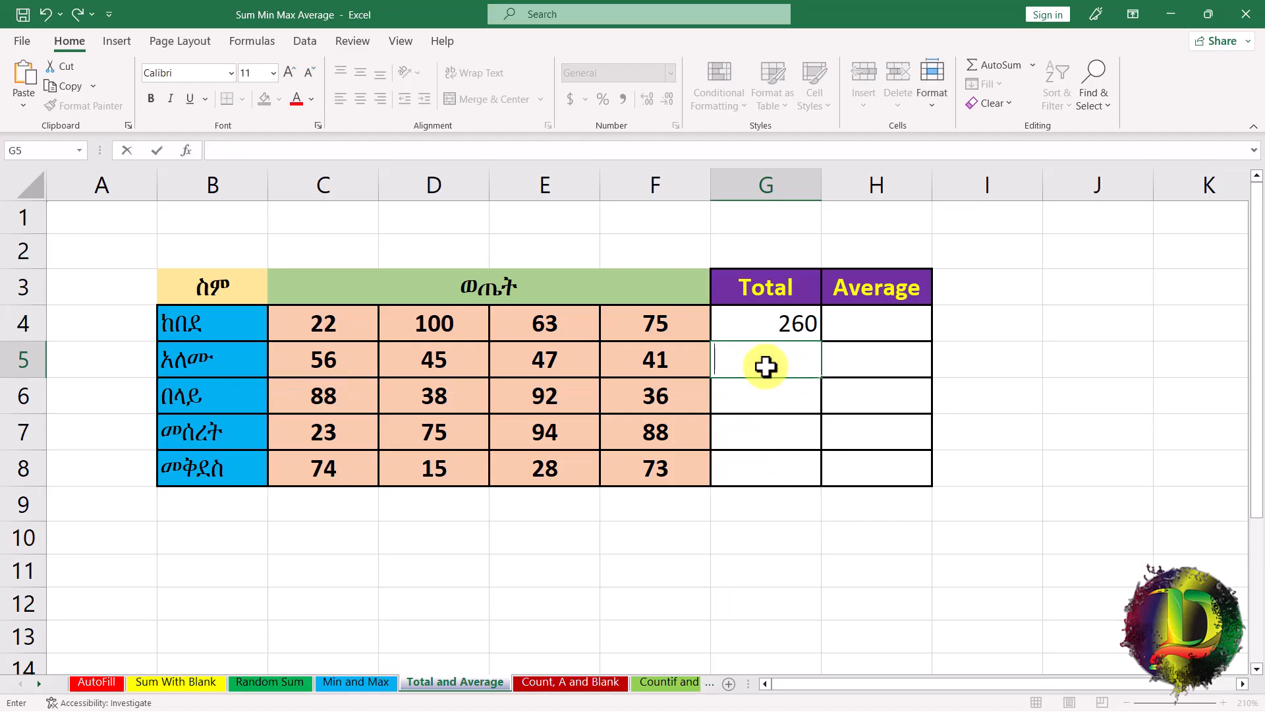
Step: Fill the SUM formula from G4 down to G8 to total the scores of every row
{"action": "left_click", "coordinate": [789, 320]}
{"action": "left_click_drag", "start_coordinate": [821, 340], "coordinate": [817, 481]}
{"action": "left_click", "coordinate": [859, 322]}
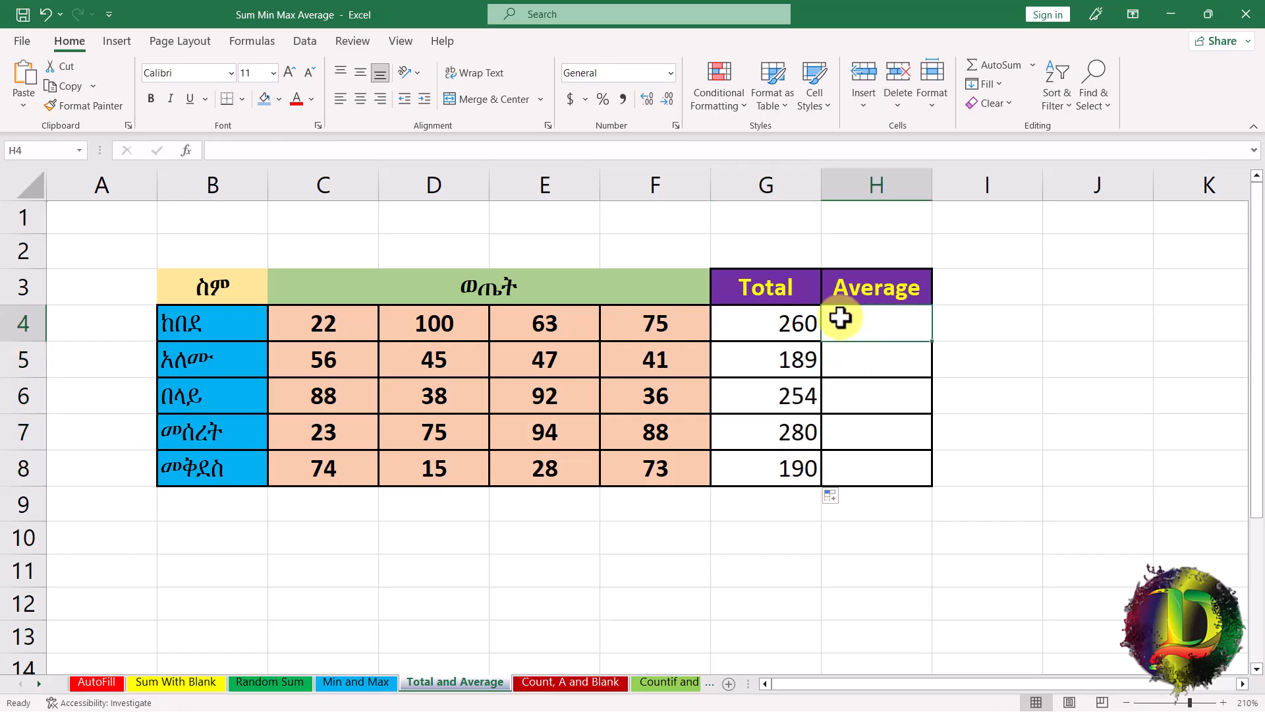
Step: Enter =AVERAGE(C4:F4) in H4 to average the scores of row 4
{"action": "left_click_drag", "start_coordinate": [347, 330], "coordinate": [690, 327]}
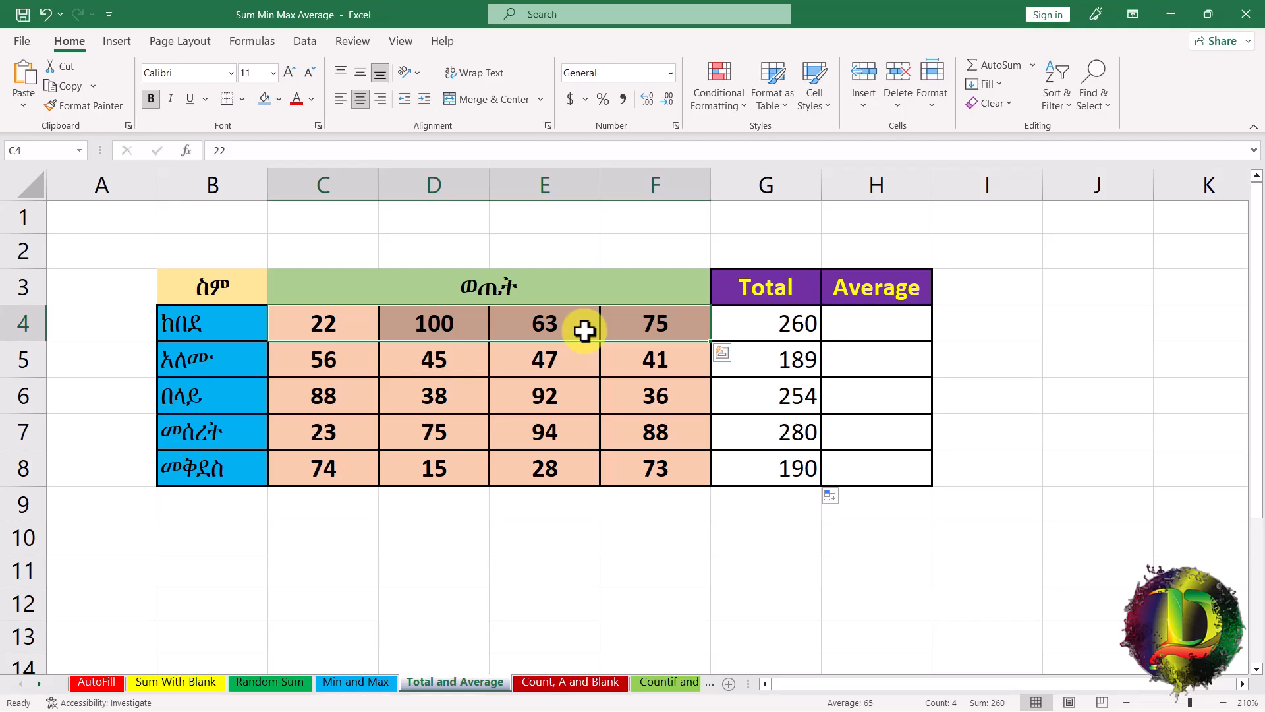
{"action": "left_click", "coordinate": [771, 323]}
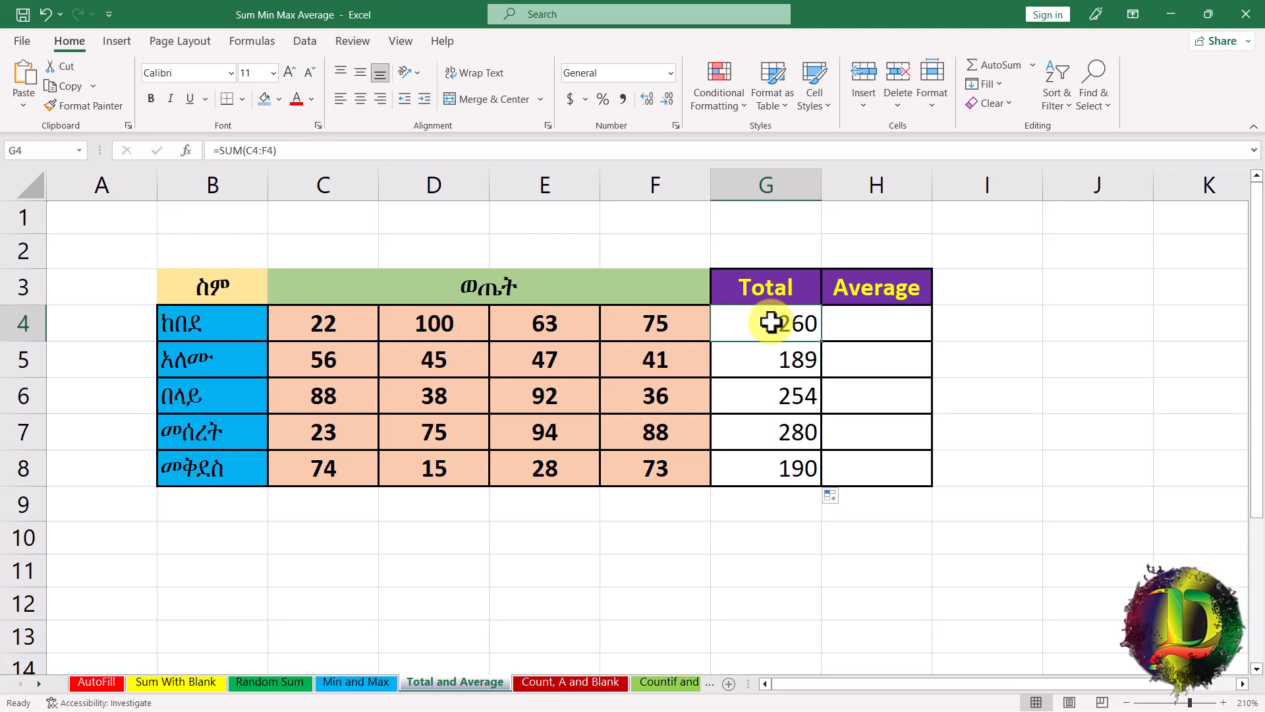
{"action": "left_click", "coordinate": [867, 322]}
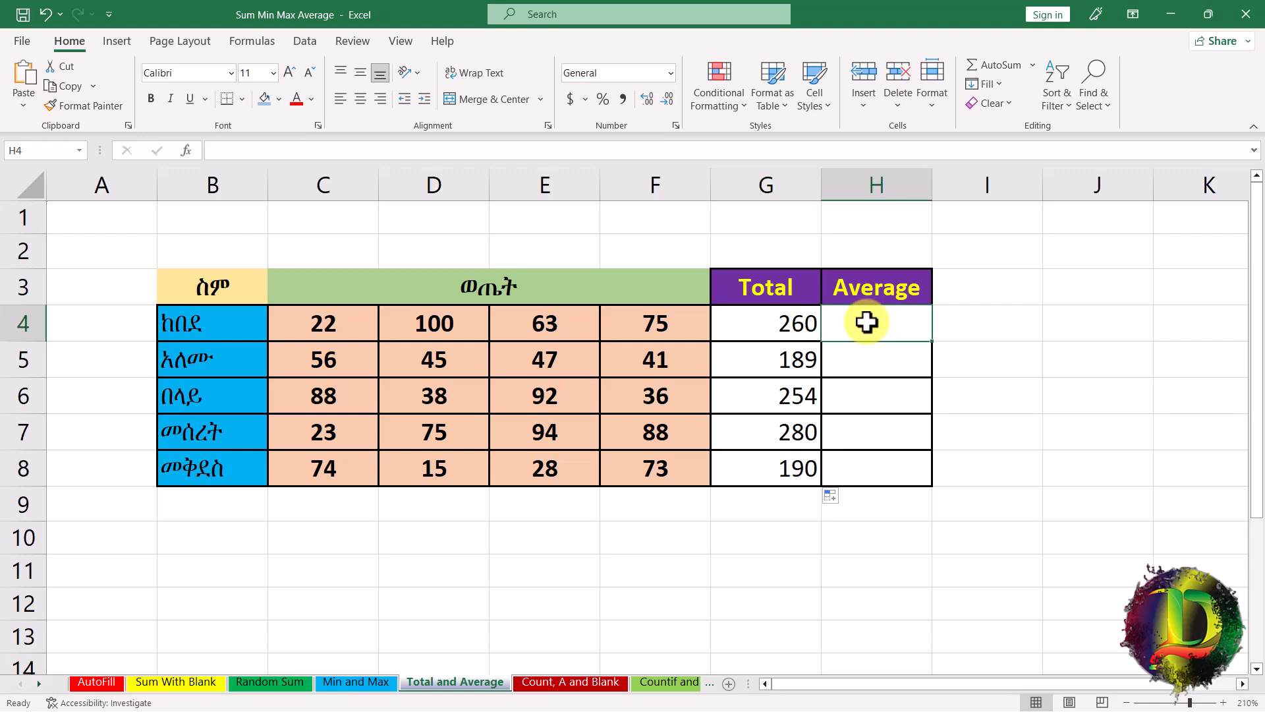
{"action": "type", "text": "=aver"}
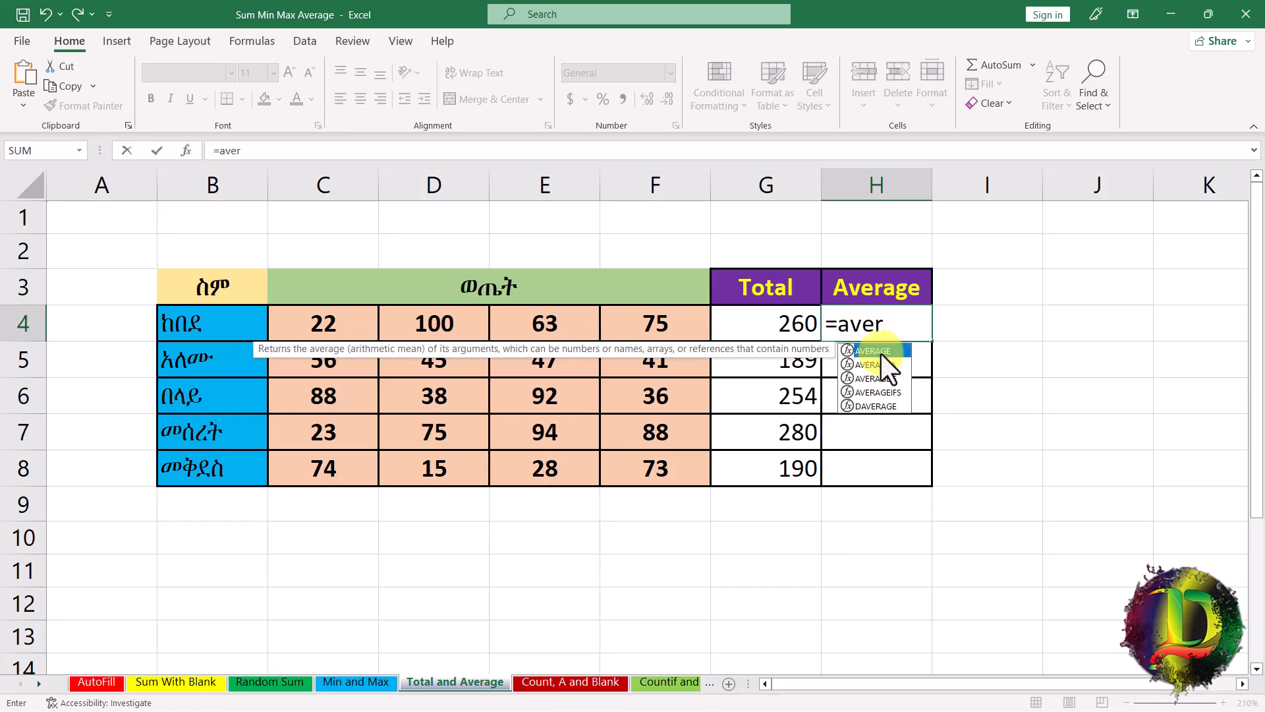
{"action": "double_click", "coordinate": [880, 352]}
{"action": "left_click", "coordinate": [1034, 66]}
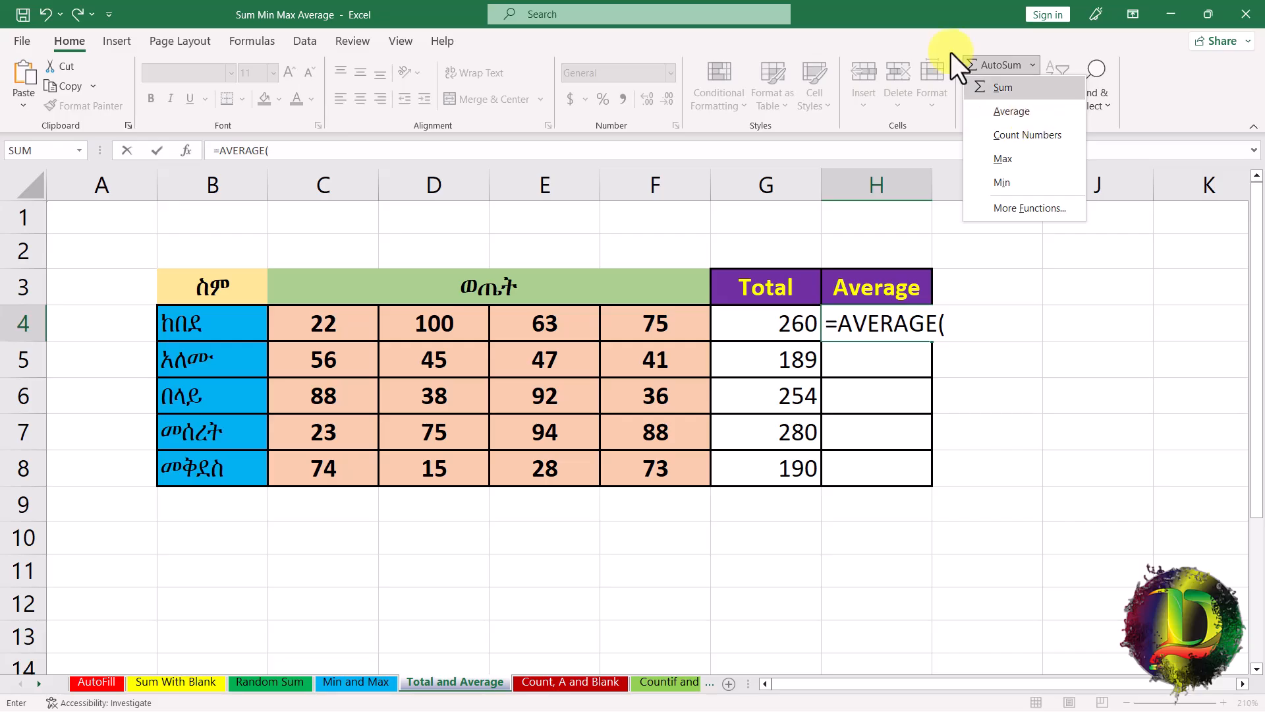
{"action": "left_click", "coordinate": [859, 2]}
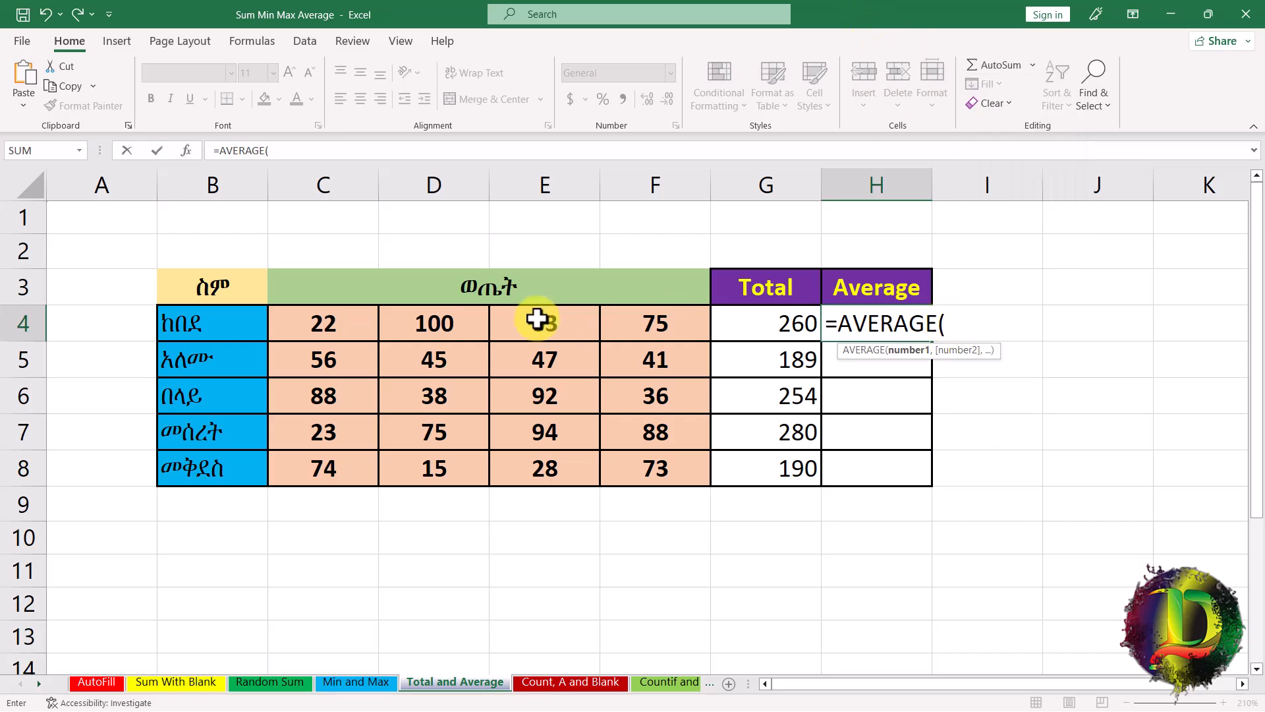
{"action": "left_click_drag", "start_coordinate": [309, 324], "coordinate": [637, 321]}
{"action": "key", "text": "Return"}
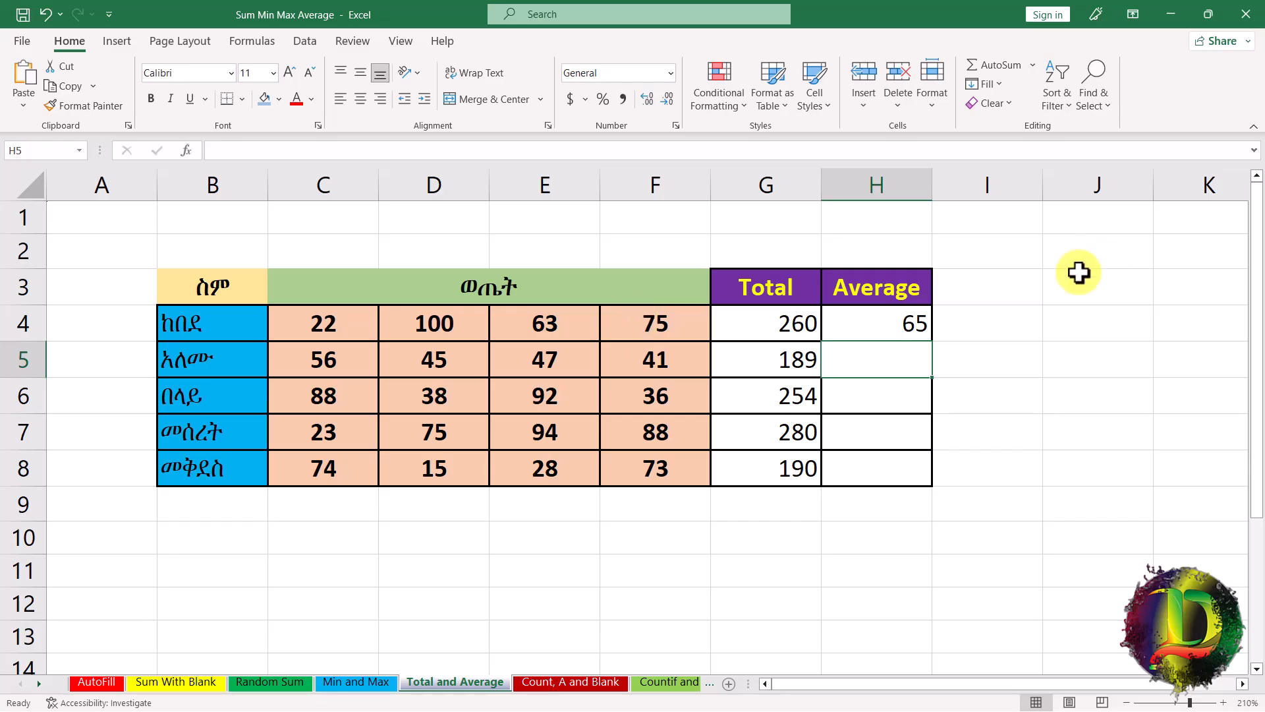
Step: Fill the AVERAGE formula from H4 down to H8 to average the remaining rows
{"action": "left_click", "coordinate": [939, 315]}
{"action": "left_click", "coordinate": [901, 324]}
{"action": "left_click_drag", "start_coordinate": [933, 342], "coordinate": [910, 493]}
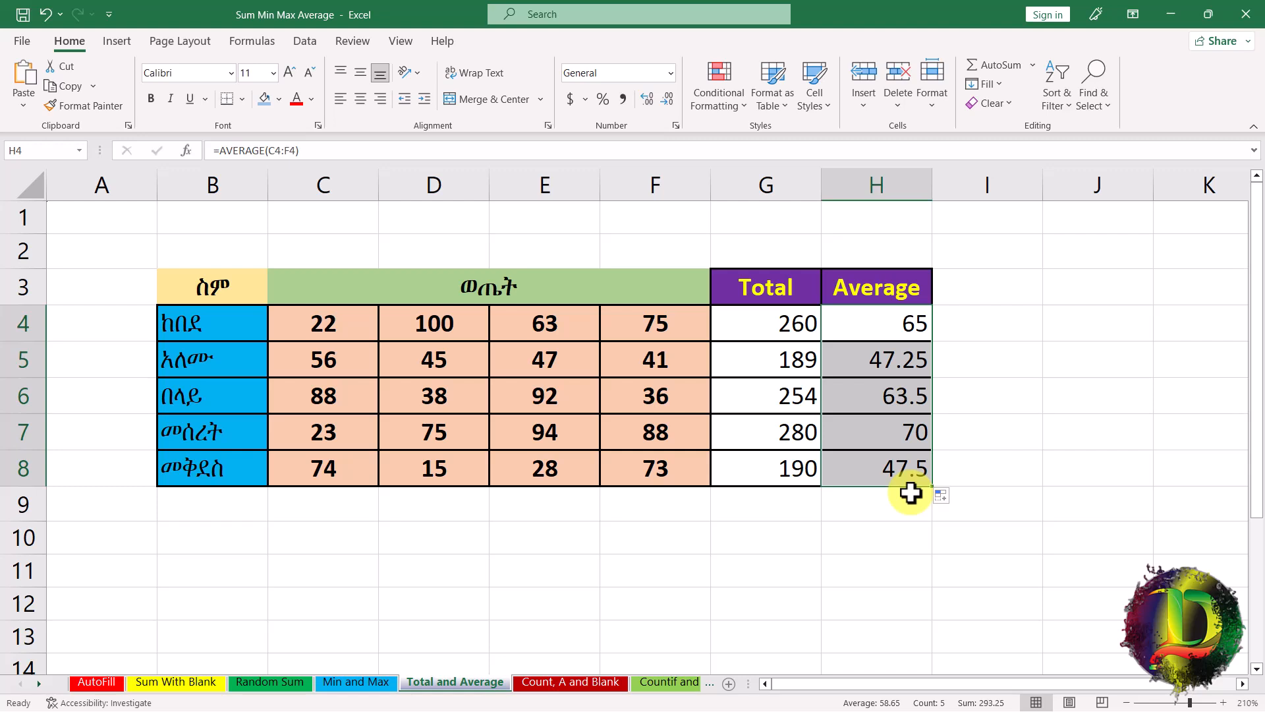